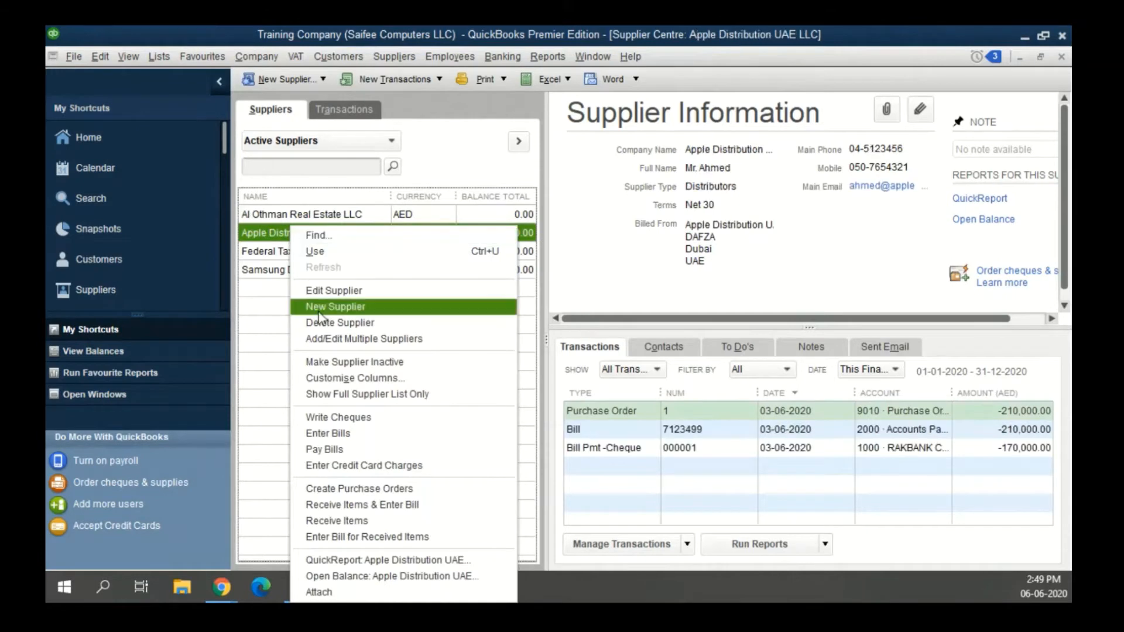
# Step: Open a blank new supplier form, examine its currency field, and close the form without saving
pyautogui.click(318, 307)
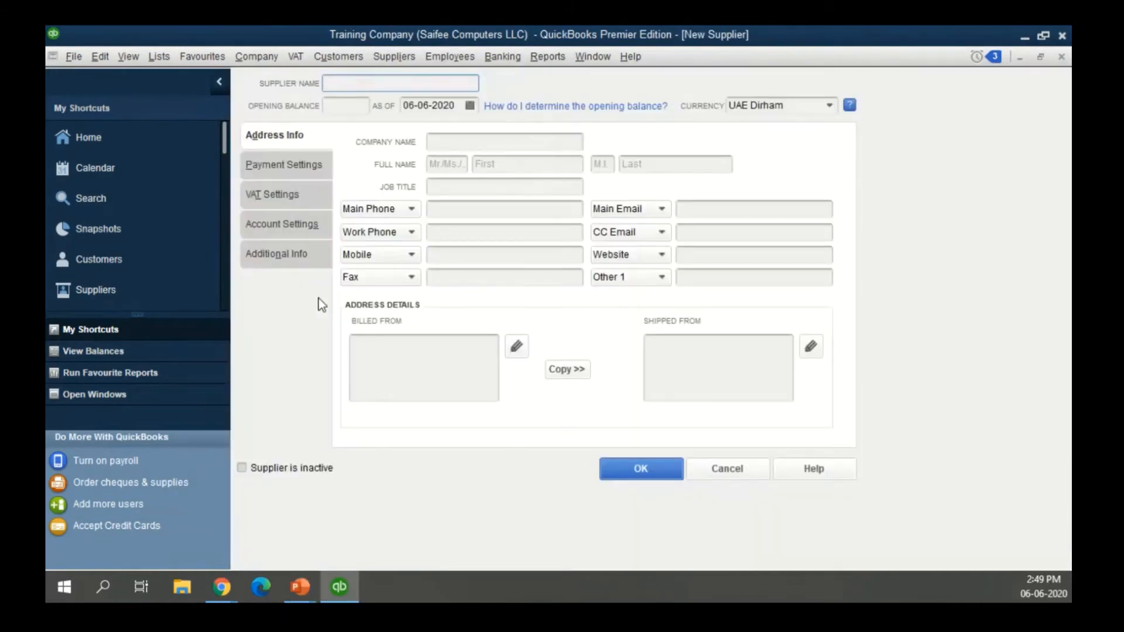
pyautogui.click(832, 106)
pyautogui.click(832, 106)
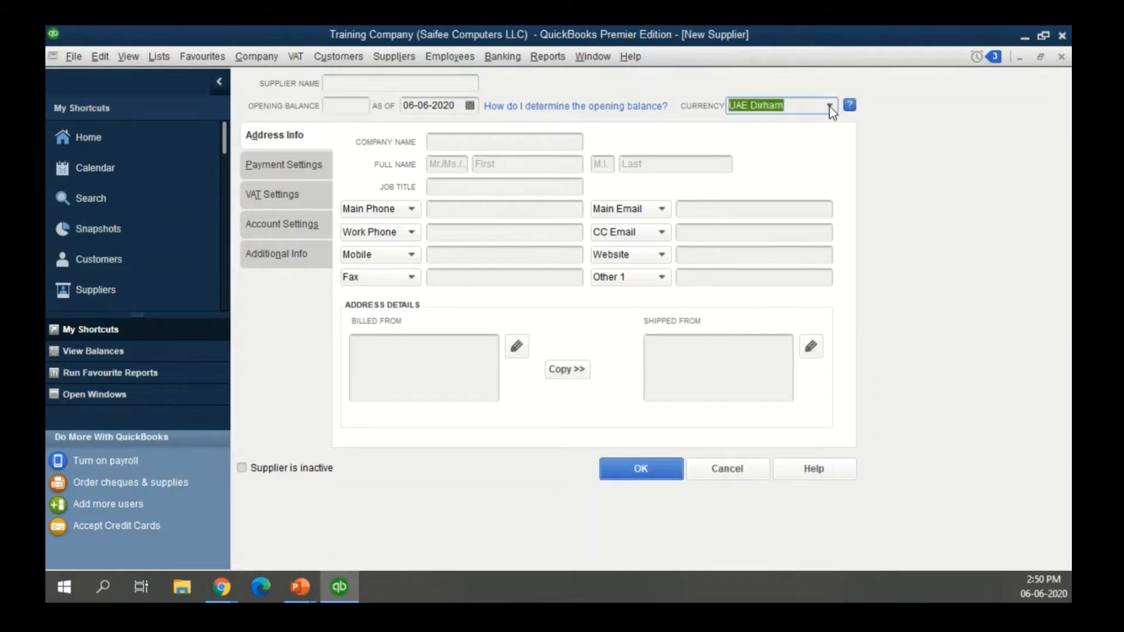
pyautogui.press('Escape')
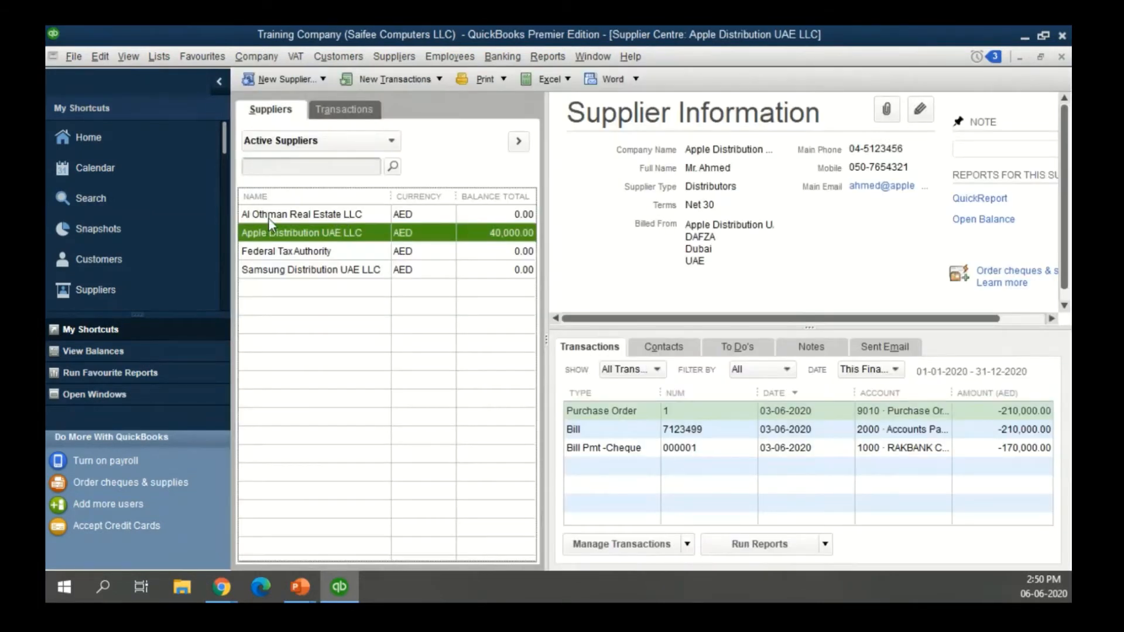
# Step: Open the Apple Distribution UAE LLC supplier record for editing and review its name, currency and address information
pyautogui.rightClick(269, 219)
pyautogui.click(248, 250)
pyautogui.rightClick(251, 251)
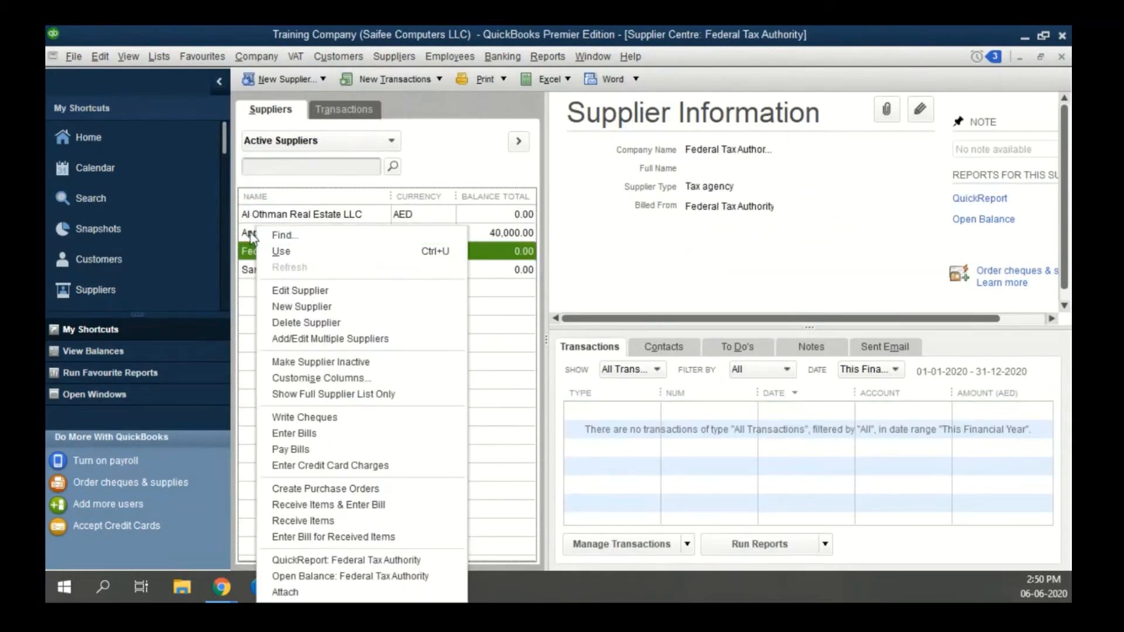
pyautogui.rightClick(252, 234)
pyautogui.click(282, 289)
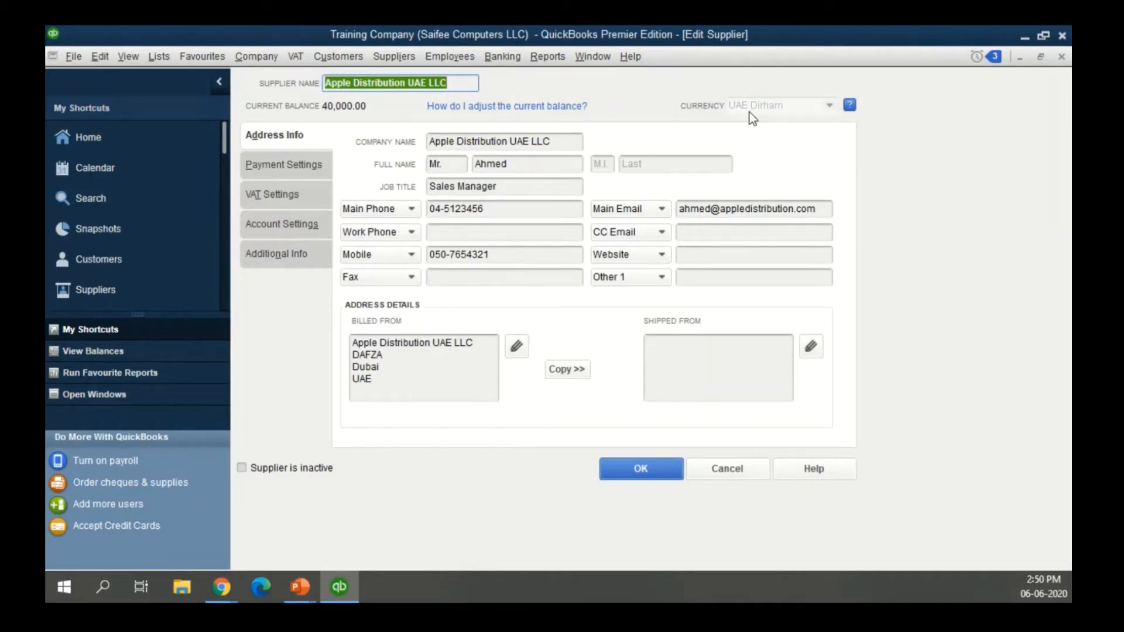
pyautogui.click(346, 83)
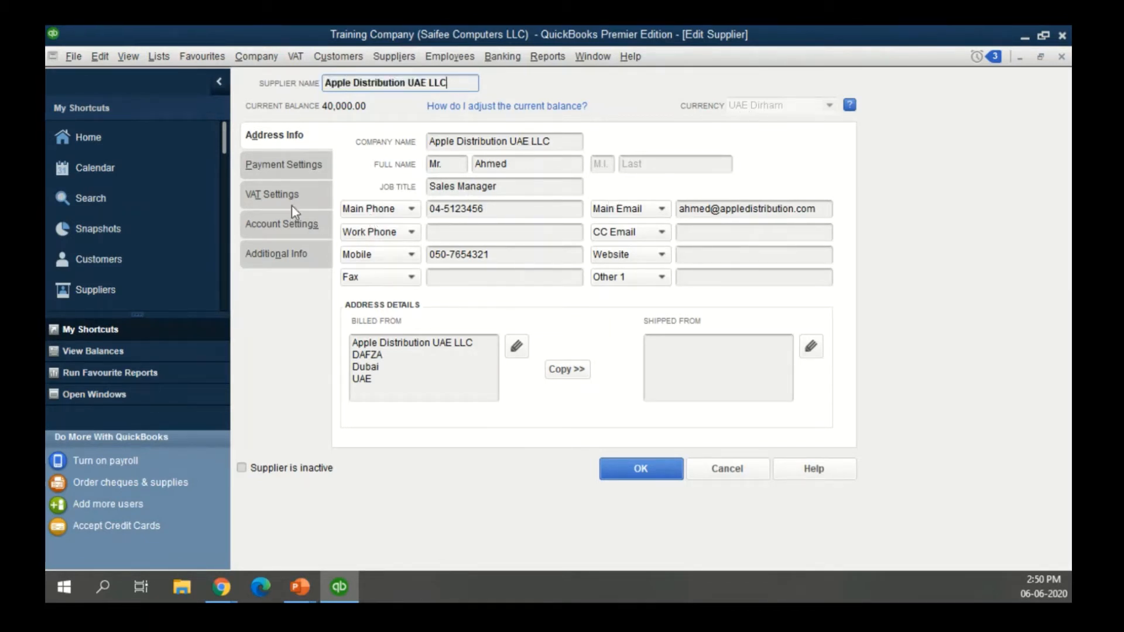
# Step: Review the supplier's payment terms, credit limit and VAT settings, then close the record and the Supplier Centre
pyautogui.click(286, 170)
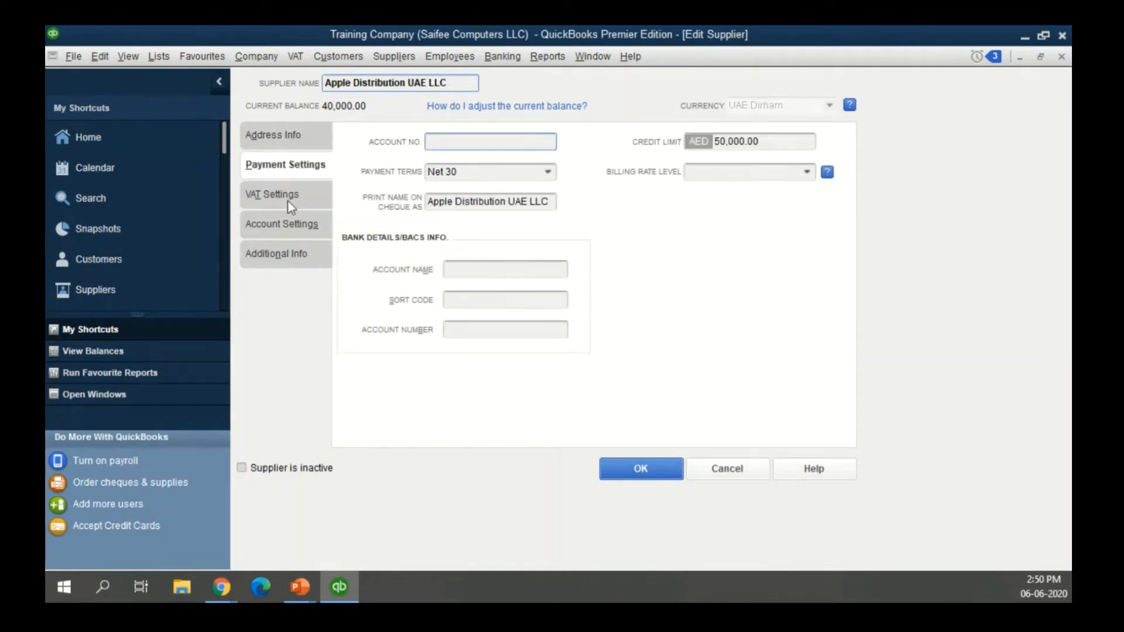
pyautogui.moveTo(788, 141); pyautogui.dragTo(646, 144)
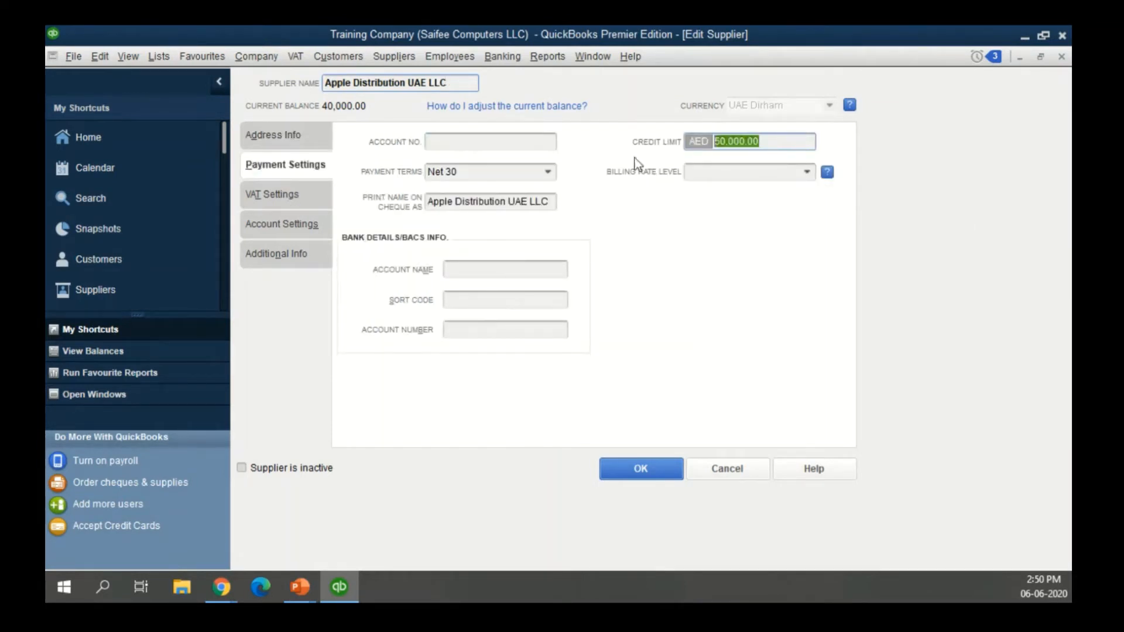
pyautogui.click(287, 202)
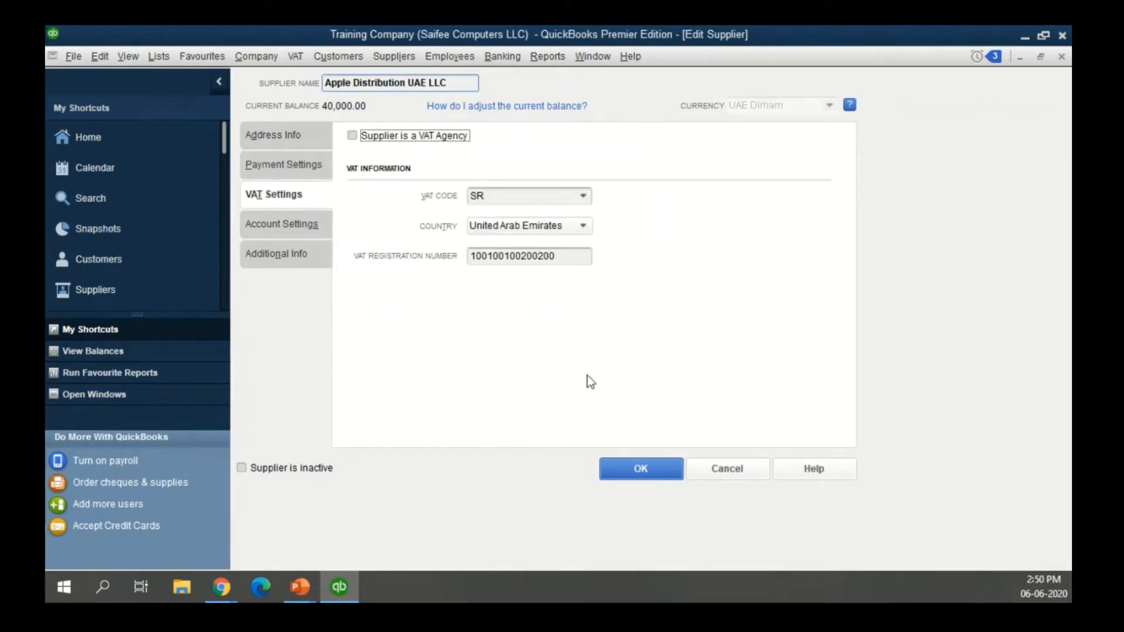
pyautogui.click(656, 467)
pyautogui.press('Escape')
pyautogui.hotkey('alt', 'Tab')
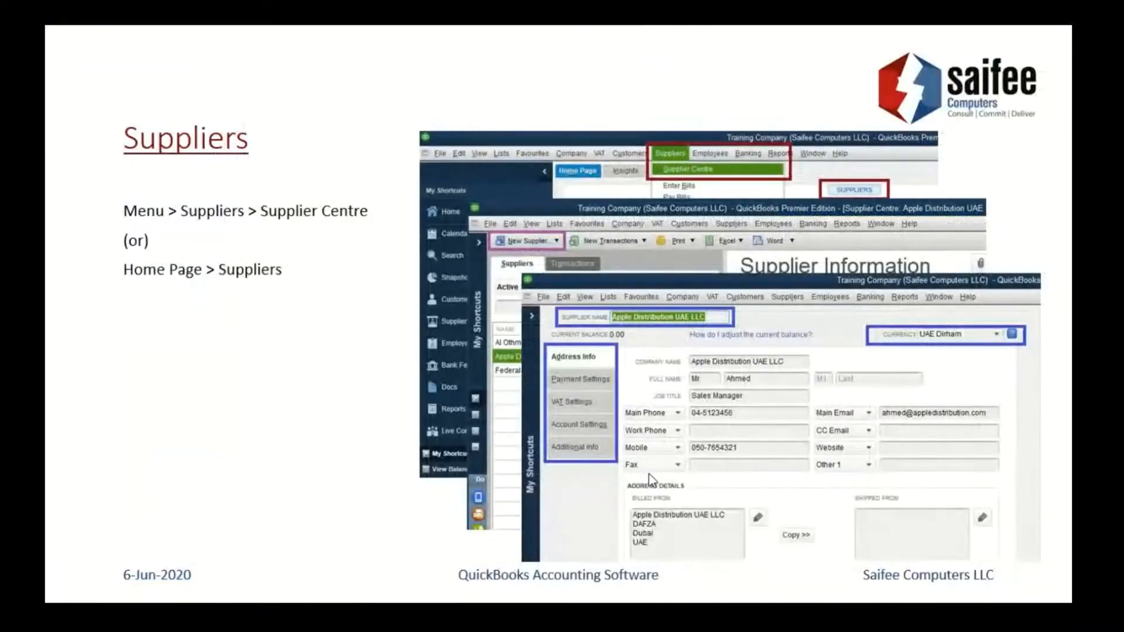
pyautogui.click(649, 474)
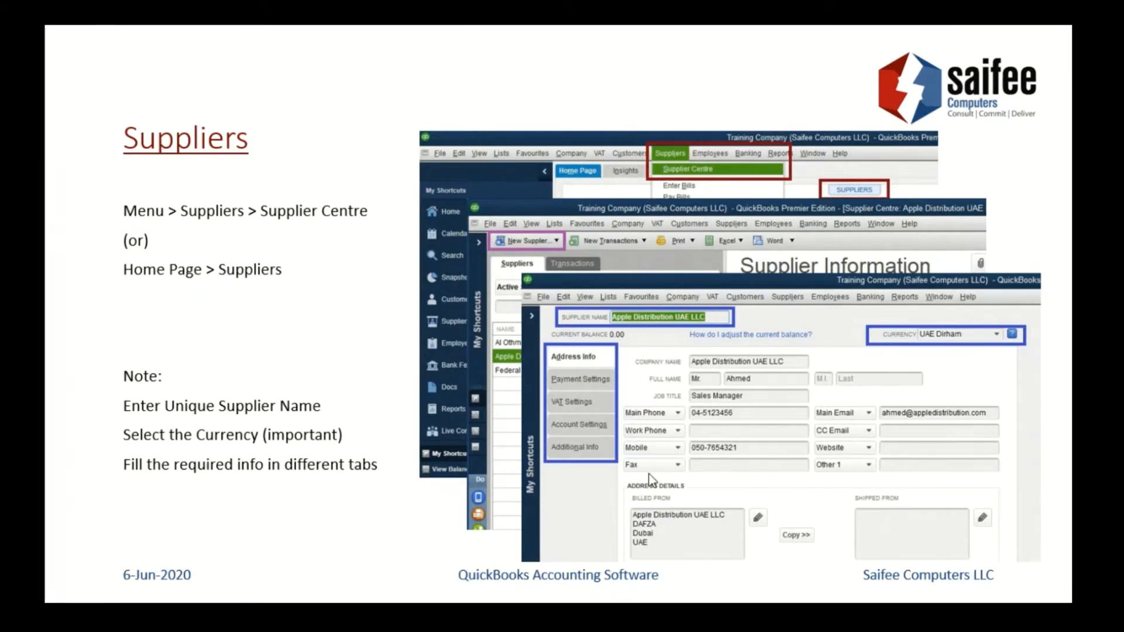
pyautogui.press('Right')
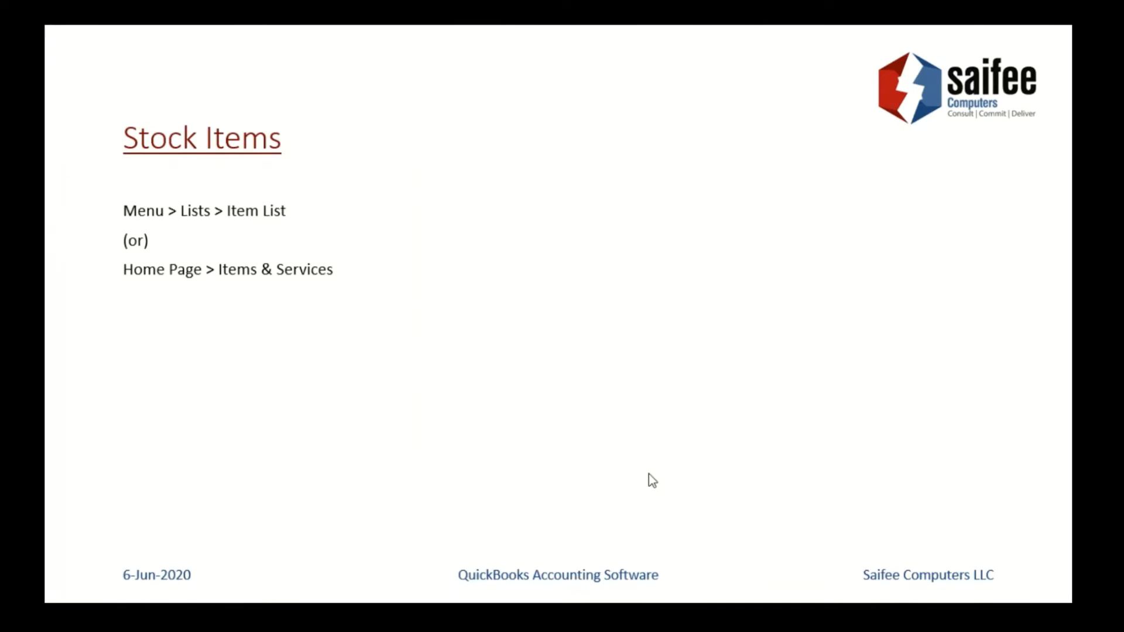
# Step: Switch back to QuickBooks and open the Items & Services list from the home page
pyautogui.hotkey('alt', 'Tab')
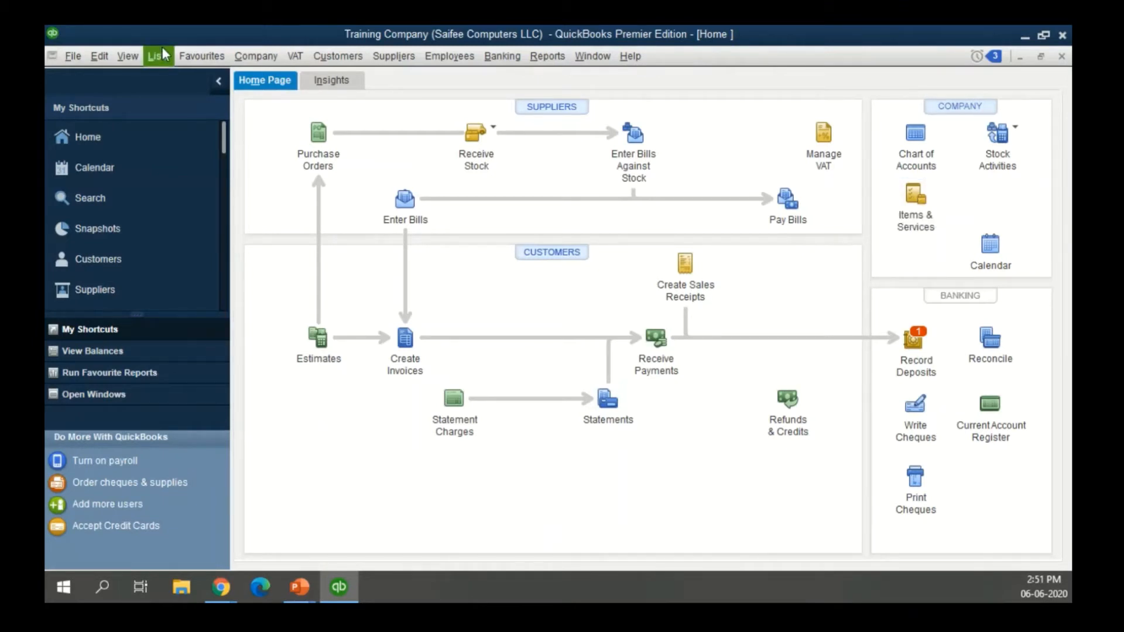
pyautogui.click(930, 190)
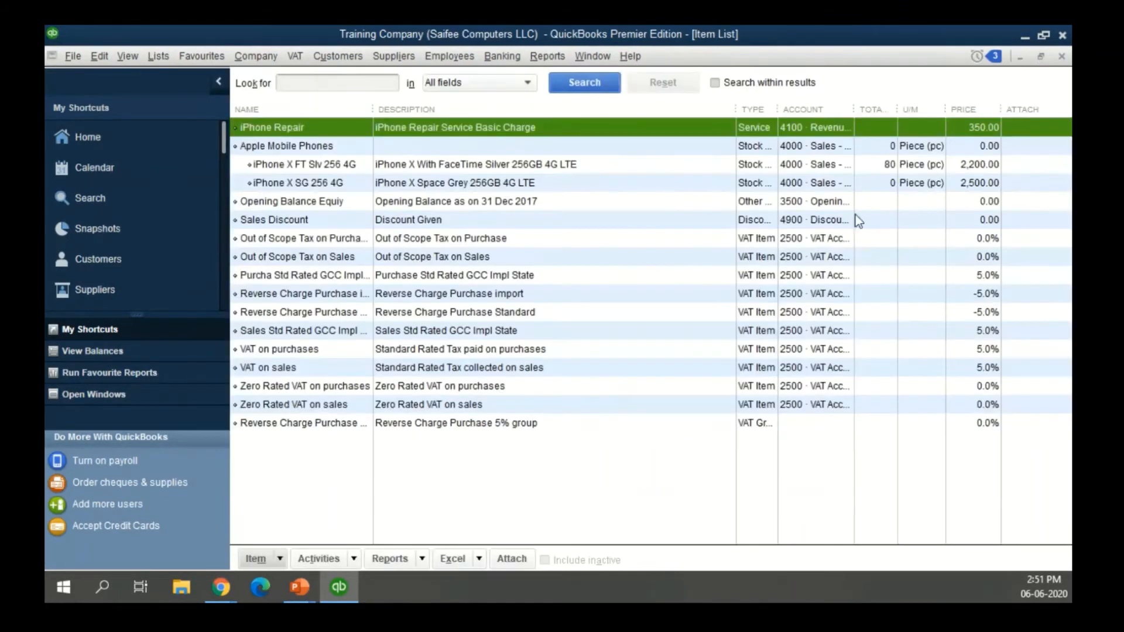
# Step: Start a new item as a Stock Part, review the available item types, and close the form without saving
pyautogui.rightClick(302, 167)
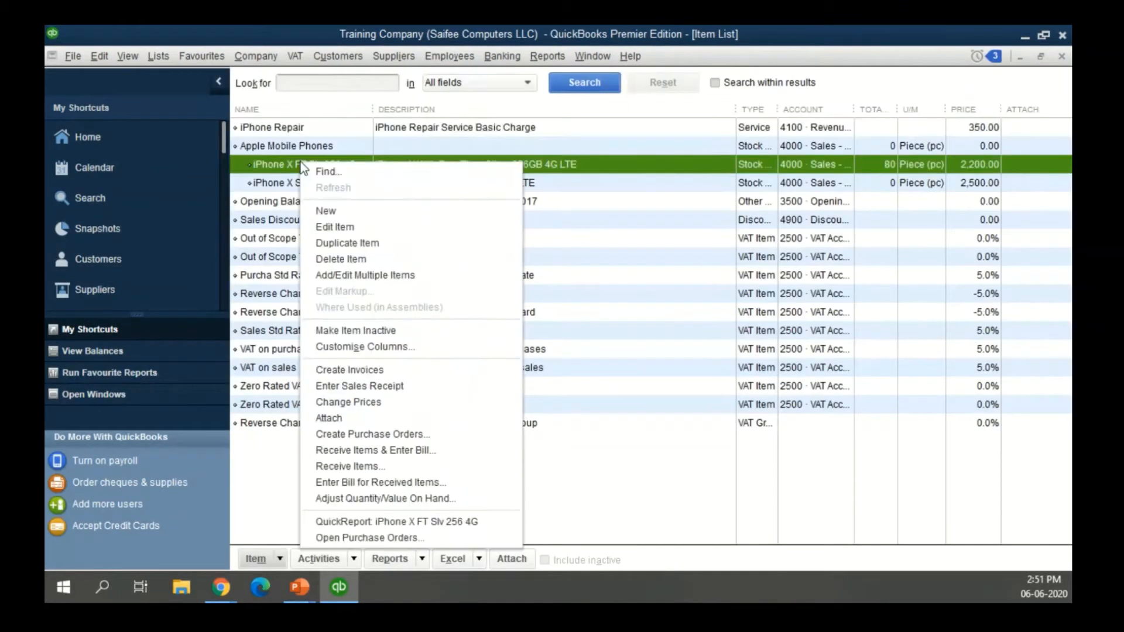
pyautogui.click(317, 216)
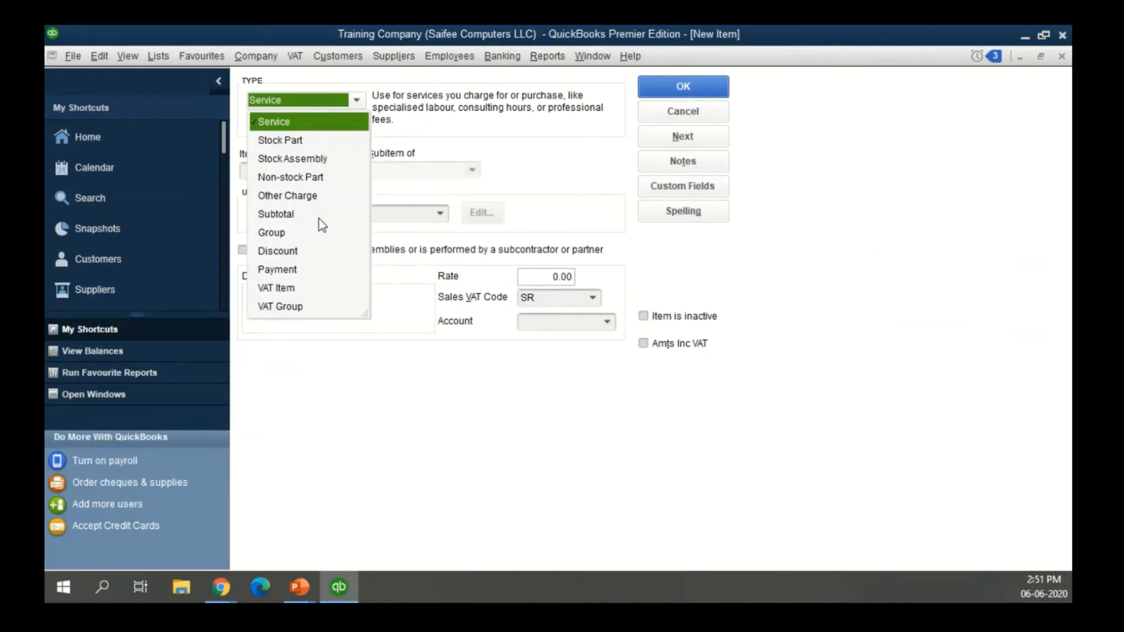
pyautogui.click(309, 141)
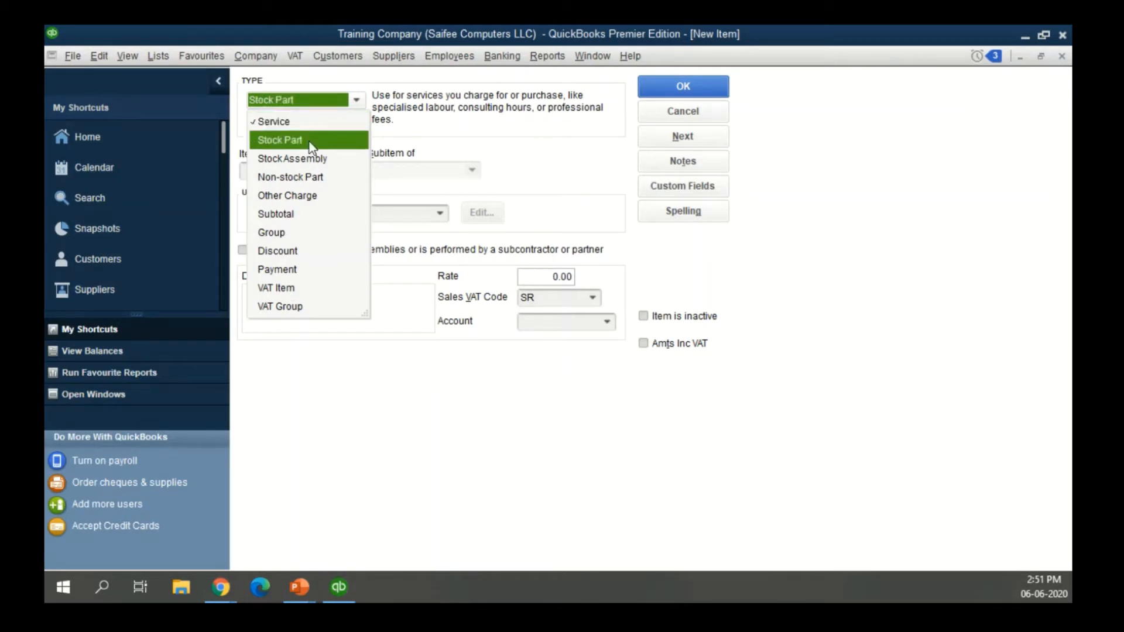
pyautogui.click(310, 143)
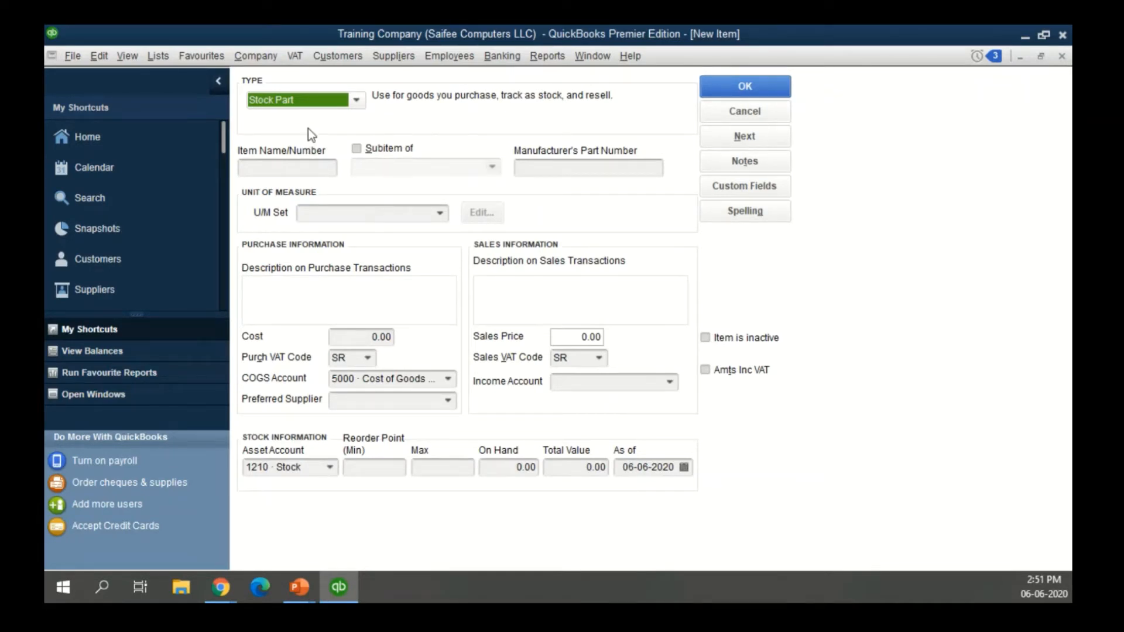
pyautogui.click(310, 102)
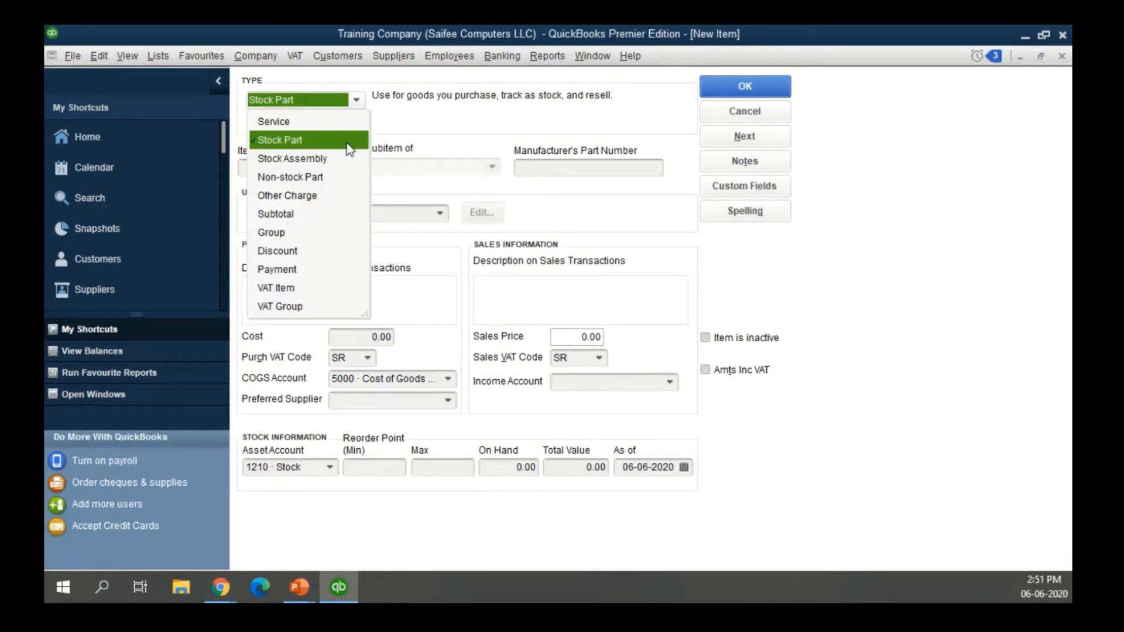
pyautogui.click(394, 121)
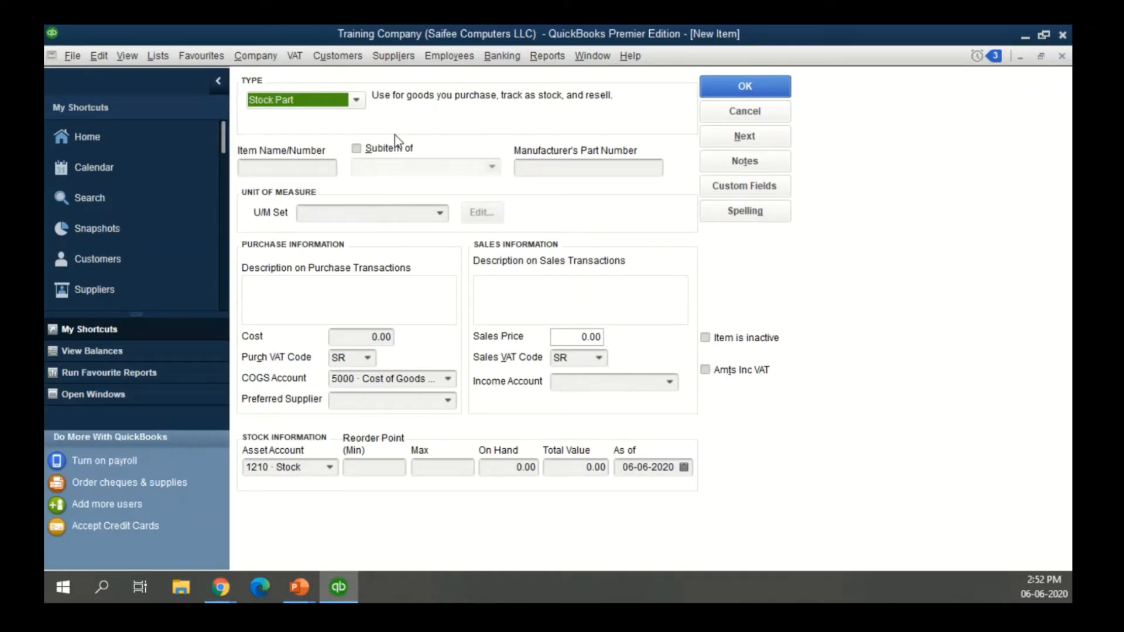
pyautogui.press('Escape')
pyautogui.click(564, 213)
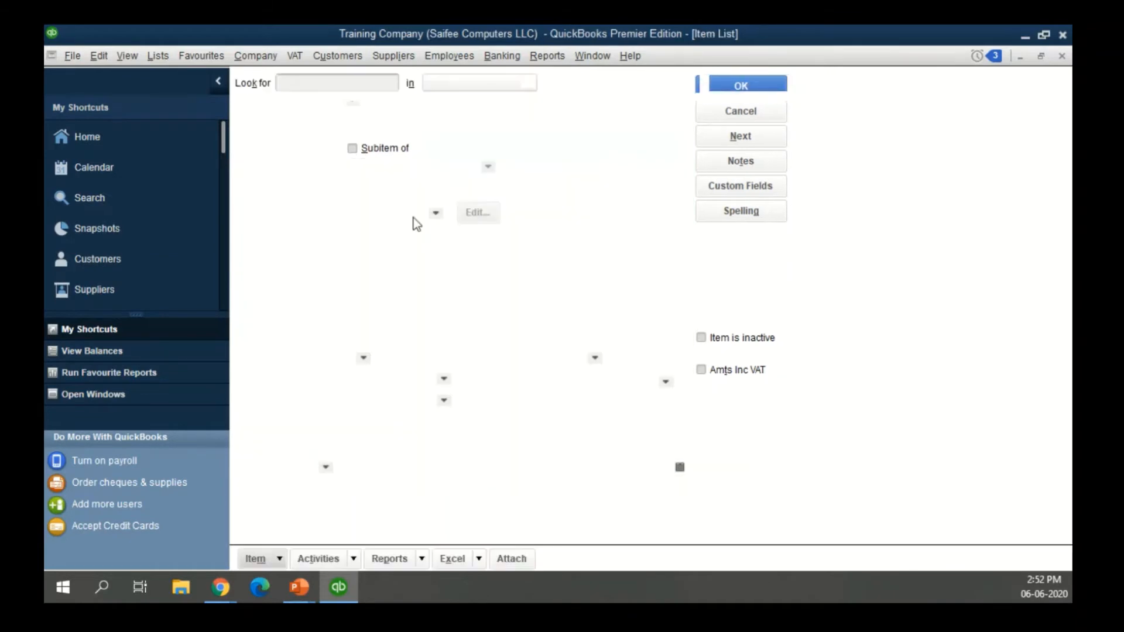
# Step: Open the iPhone X FT Slv 256 4G item for editing and examine its item name and purchase description
pyautogui.rightClick(285, 165)
pyautogui.click(303, 229)
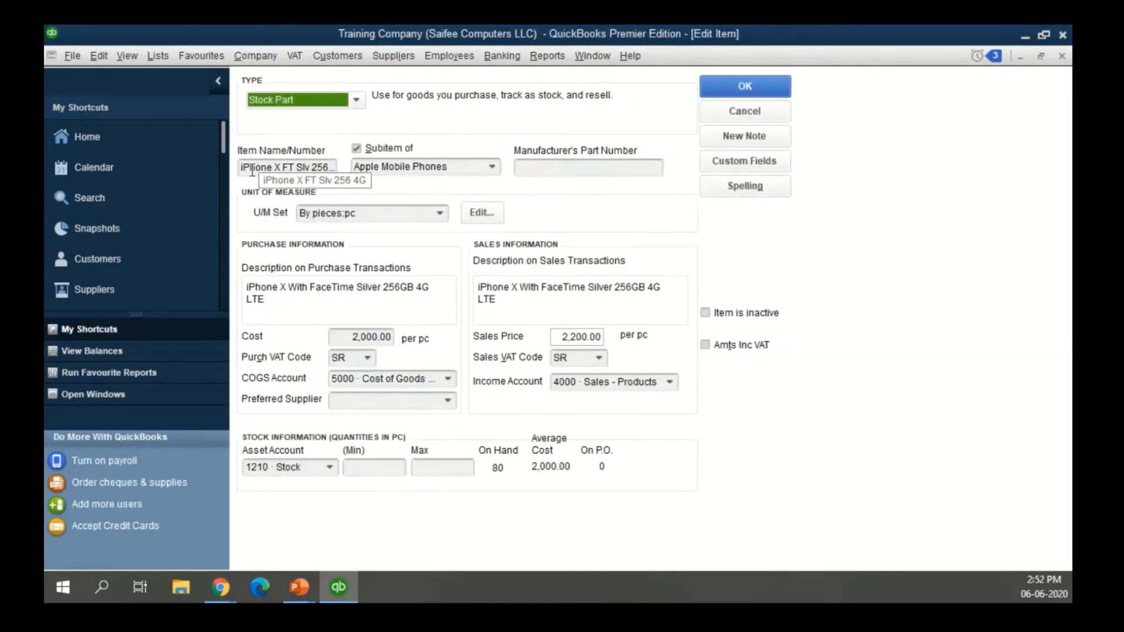
pyautogui.click(246, 293)
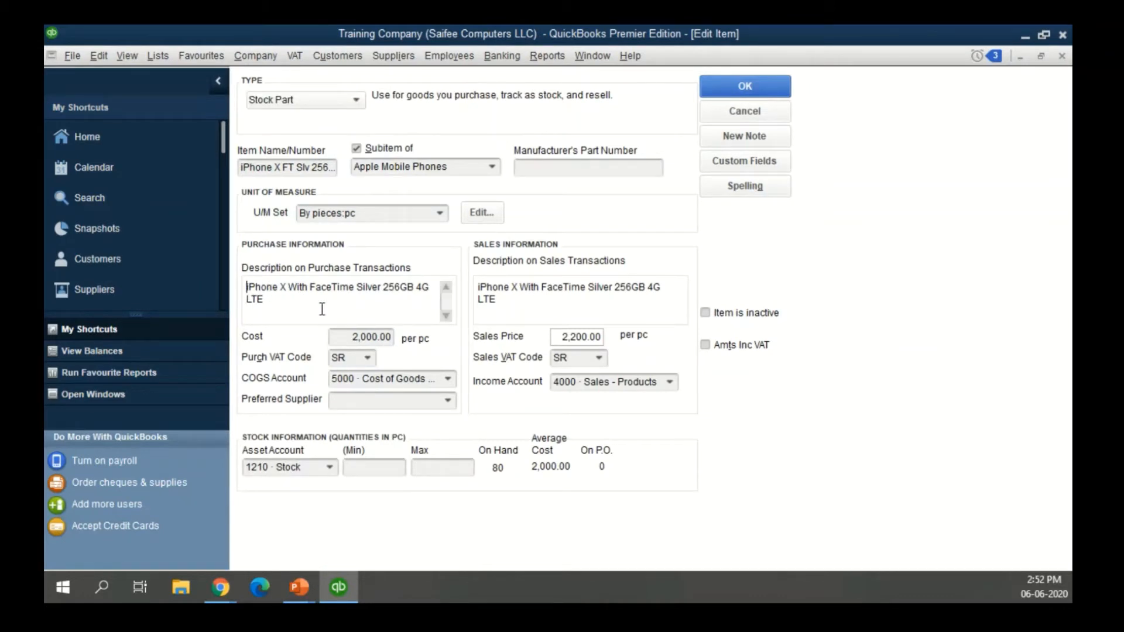
pyautogui.click(383, 287)
pyautogui.click(244, 170)
pyautogui.moveTo(261, 169); pyautogui.dragTo(345, 173)
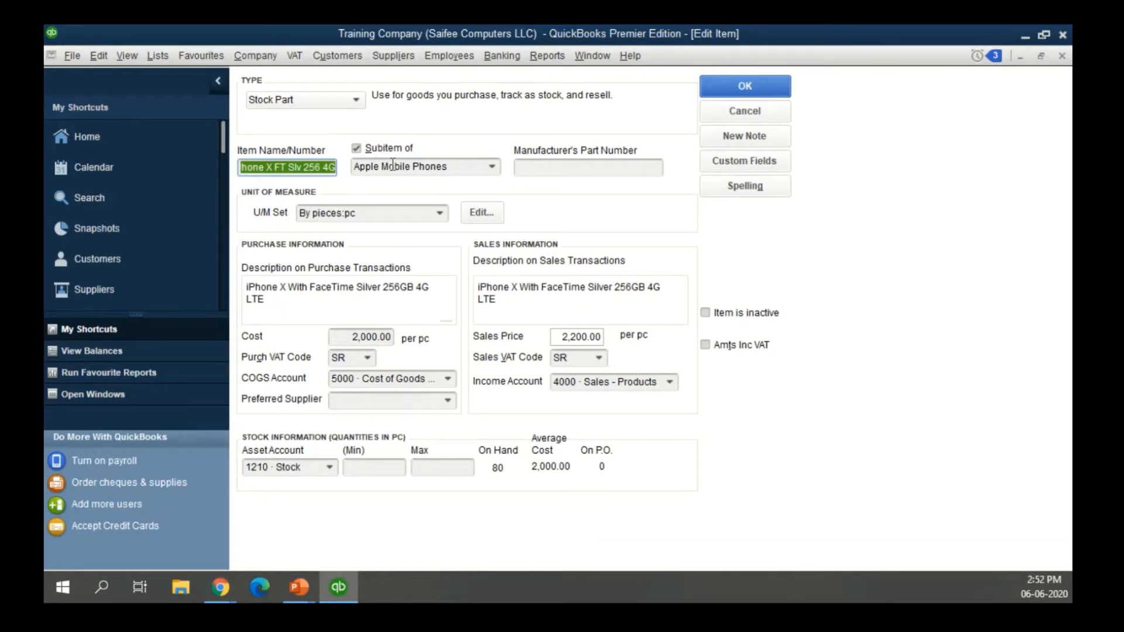
# Step: Examine the item's parent item, manufacturer's part number field and available unit of measure sets
pyautogui.click(451, 168)
pyautogui.moveTo(451, 169); pyautogui.dragTo(354, 170)
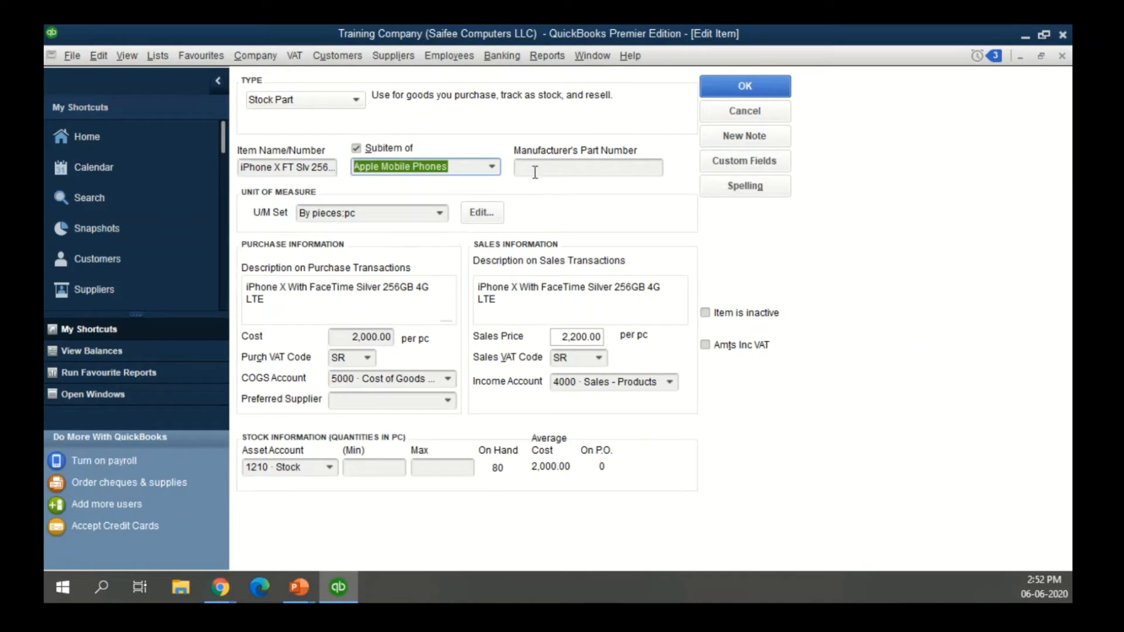
pyautogui.click(624, 171)
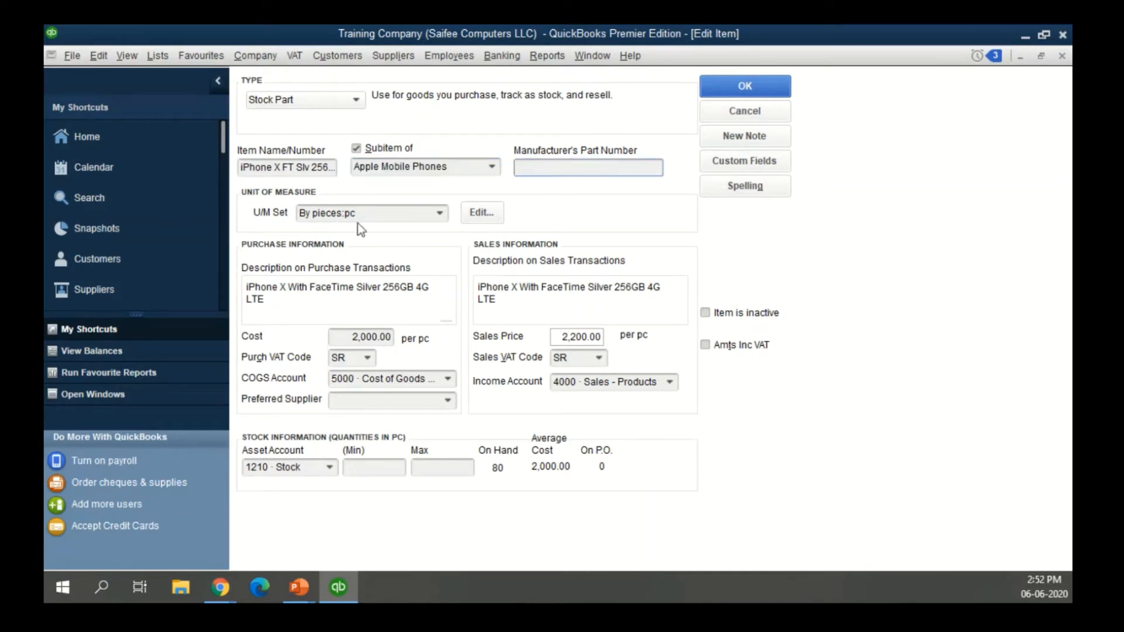
pyautogui.click(440, 214)
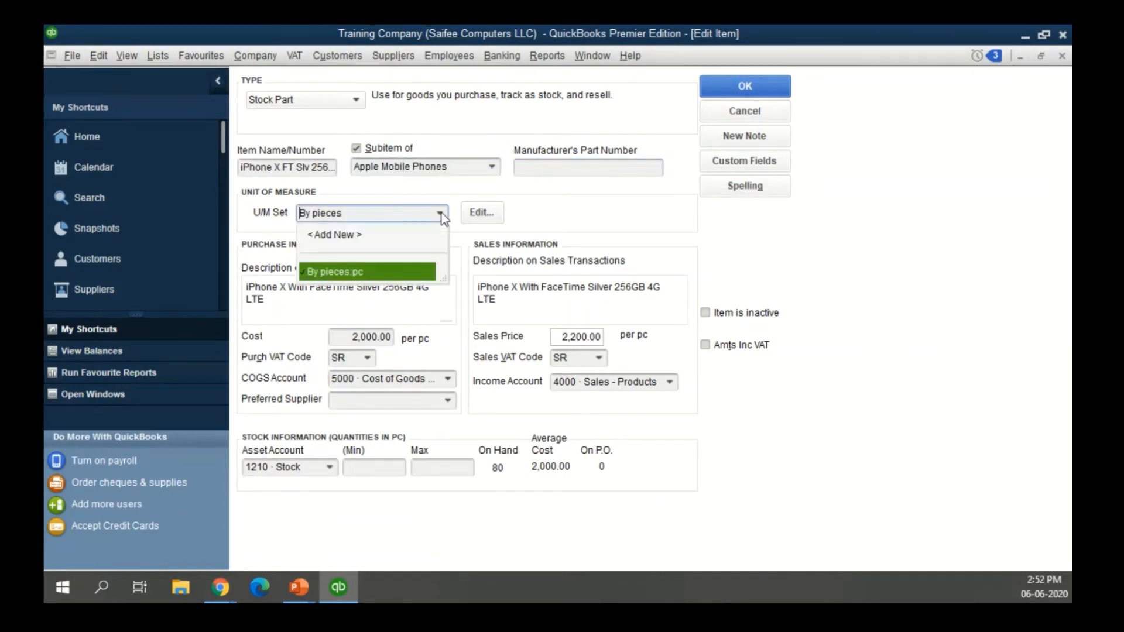
pyautogui.click(440, 215)
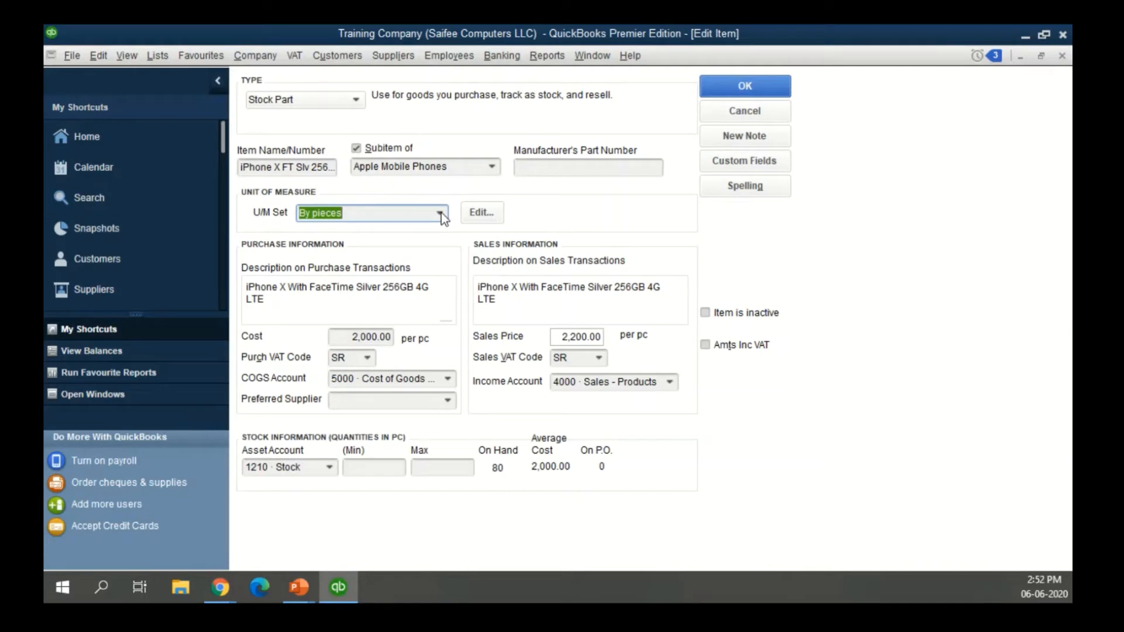
# Step: Compare the item's descriptions for purchase and sales transactions
pyautogui.click(379, 306)
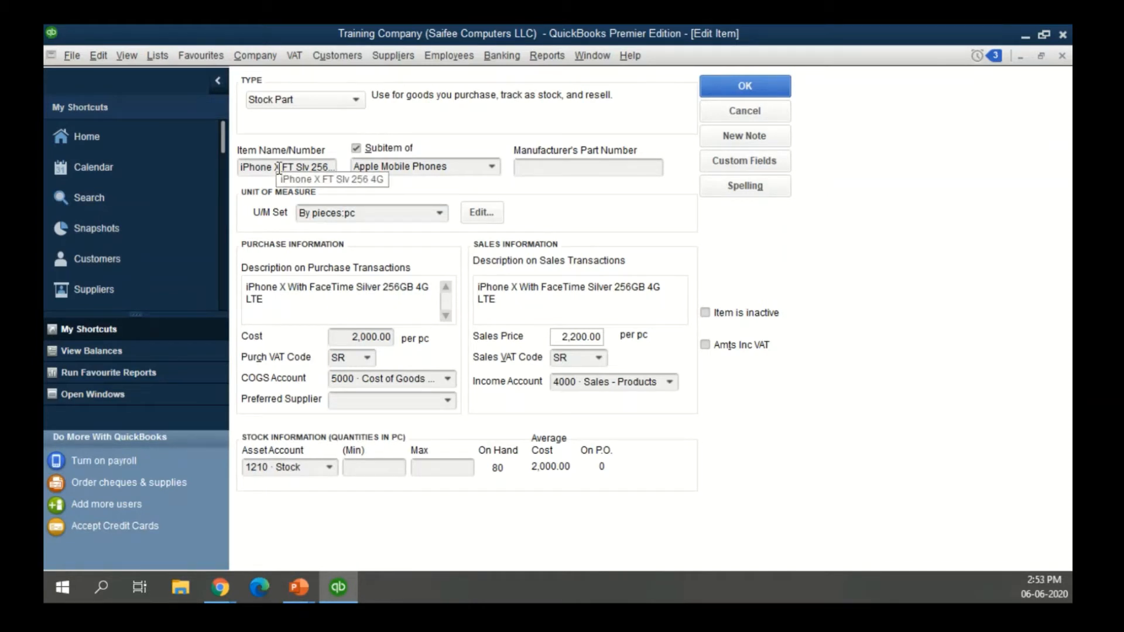
pyautogui.moveTo(246, 285); pyautogui.dragTo(321, 301)
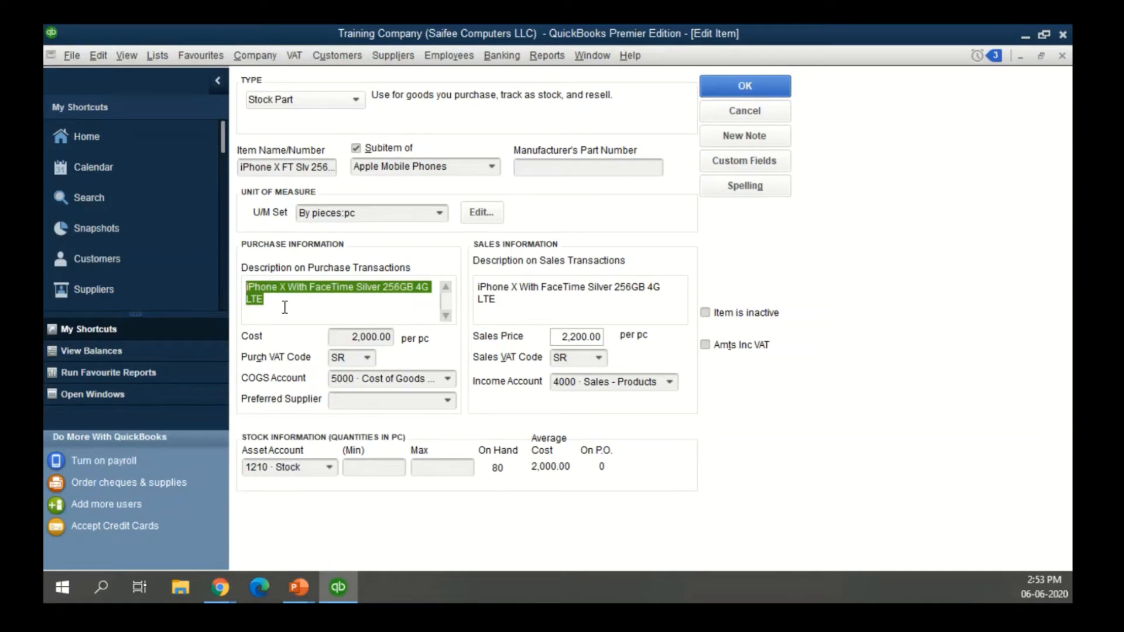
pyautogui.click(402, 319)
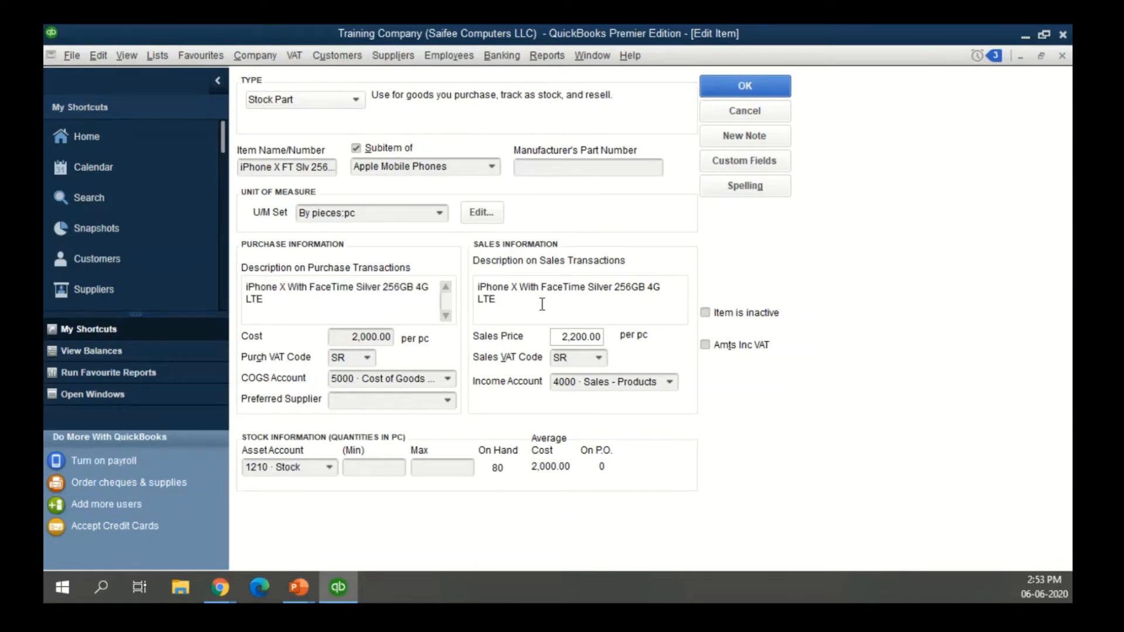
pyautogui.click(542, 304)
pyautogui.click(345, 316)
# Step: Review the item's cost, purchase VAT code, COGS account and preferred supplier fields in the purchase information
pyautogui.press('Tab')
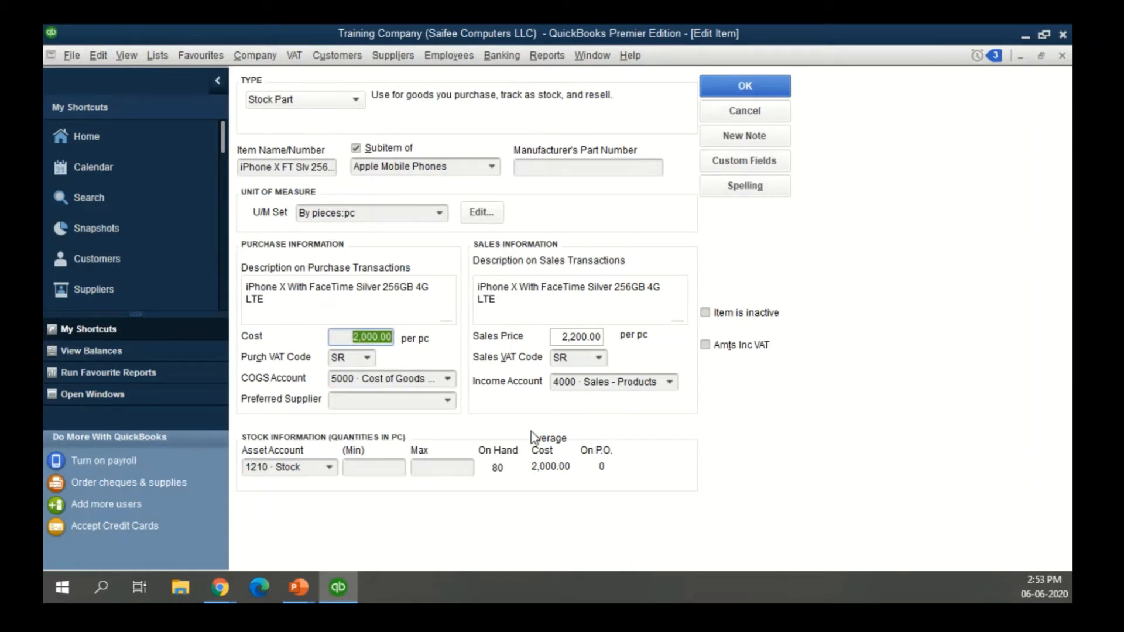
pyautogui.press('Tab')
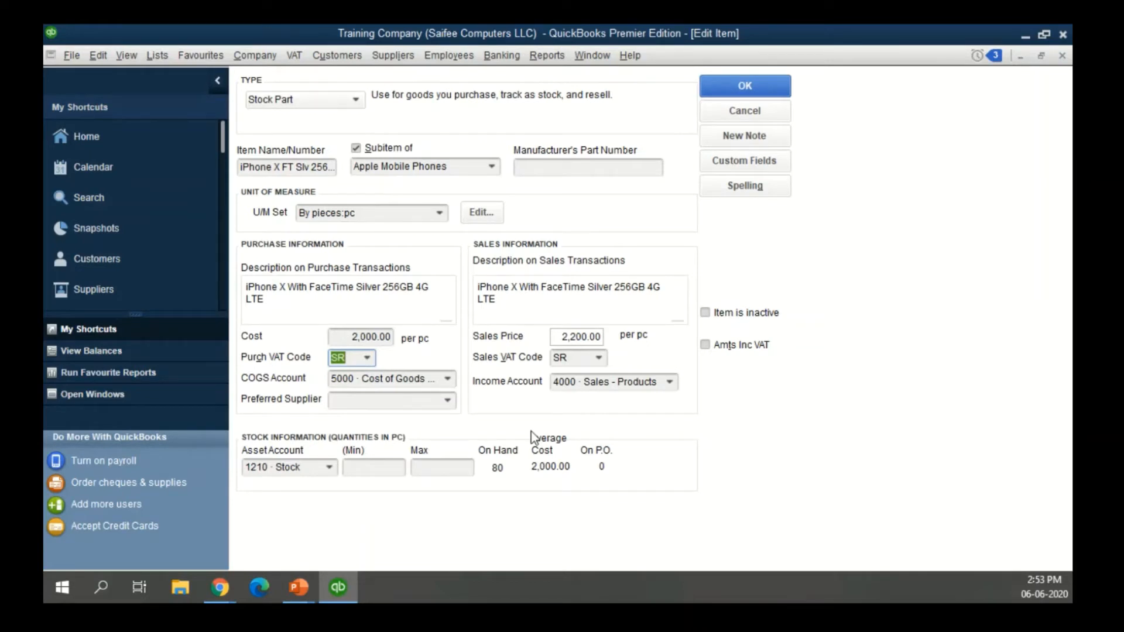
pyautogui.press('Tab')
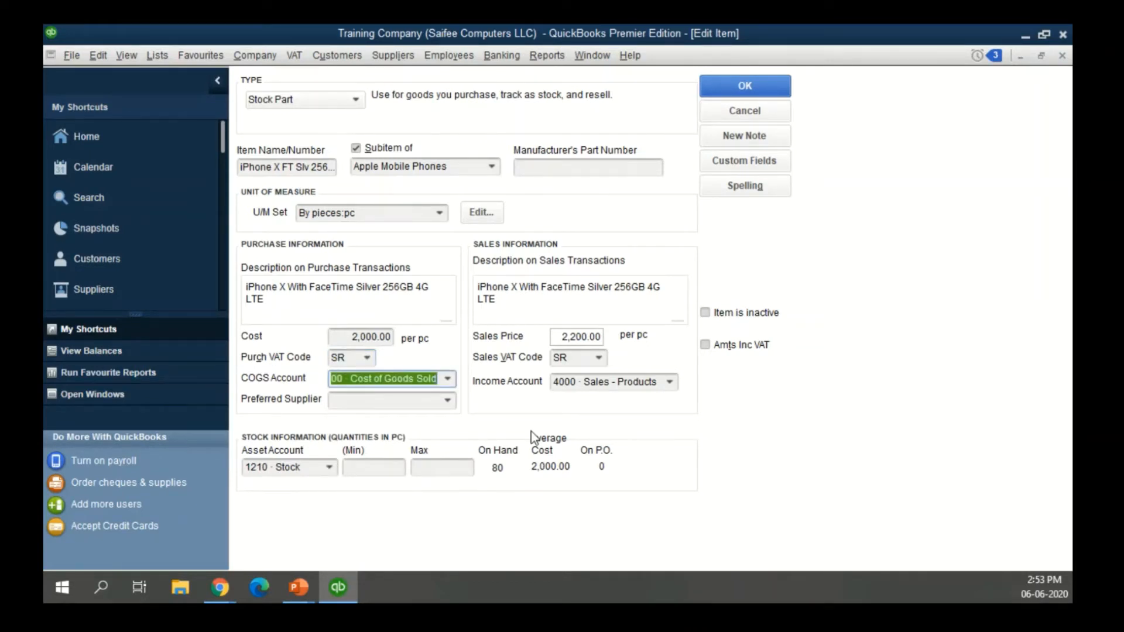
pyautogui.press('Tab')
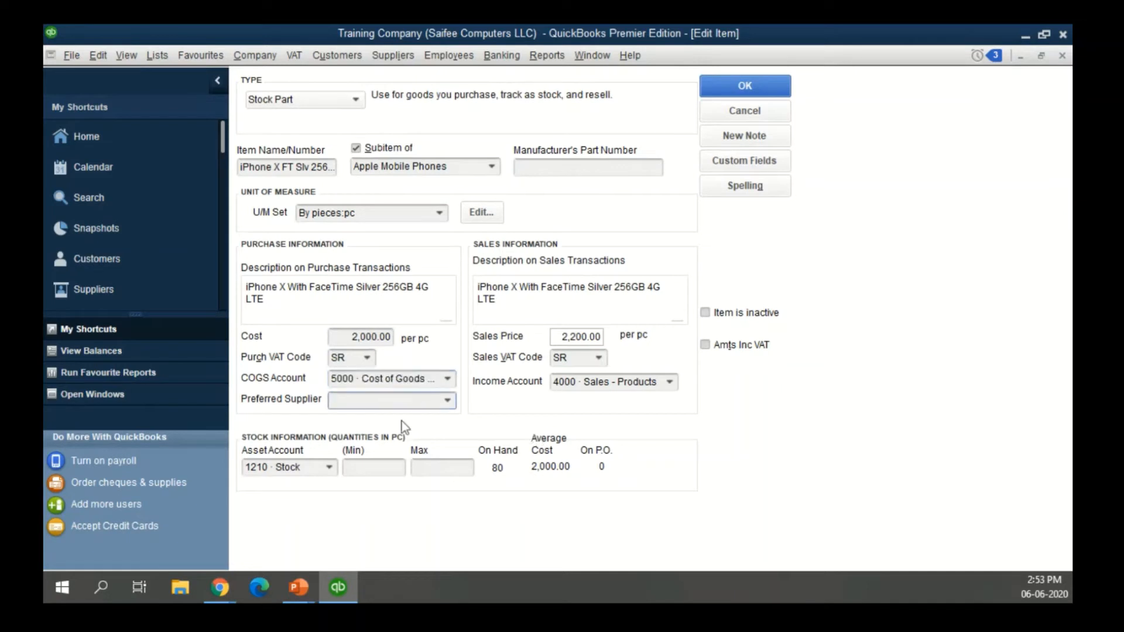
# Step: Review the item's sales price, sales VAT code and available income accounts in the sales information
pyautogui.press('Tab')
pyautogui.press('Tab')
pyautogui.click(555, 339)
pyautogui.moveTo(555, 338); pyautogui.dragTo(617, 334)
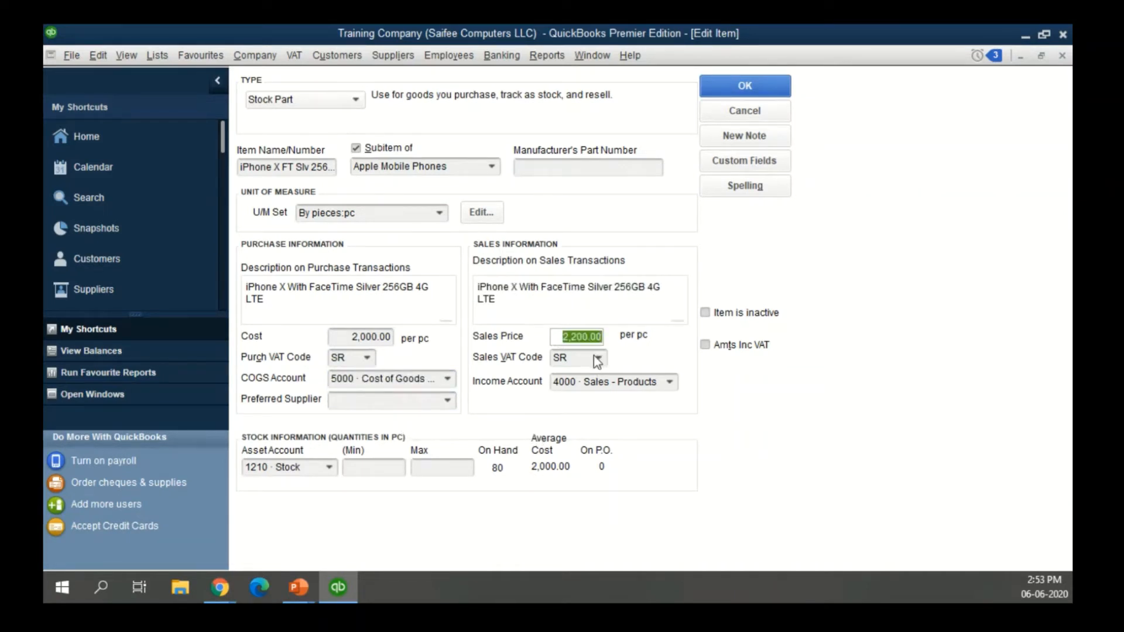
pyautogui.press('Tab')
pyautogui.press('Tab')
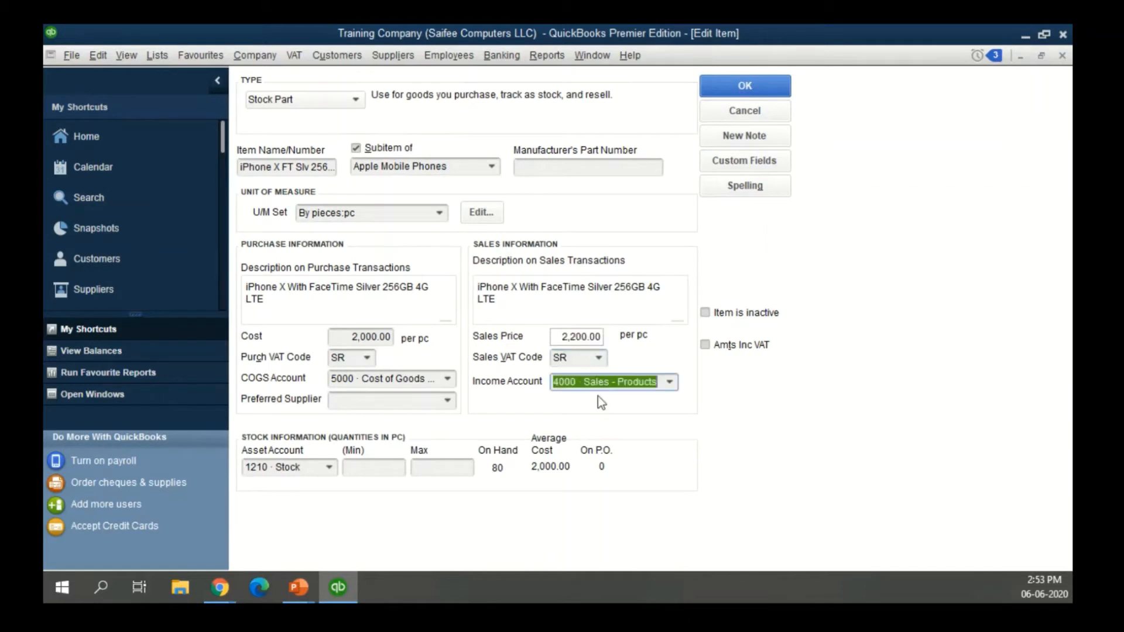
pyautogui.click(668, 384)
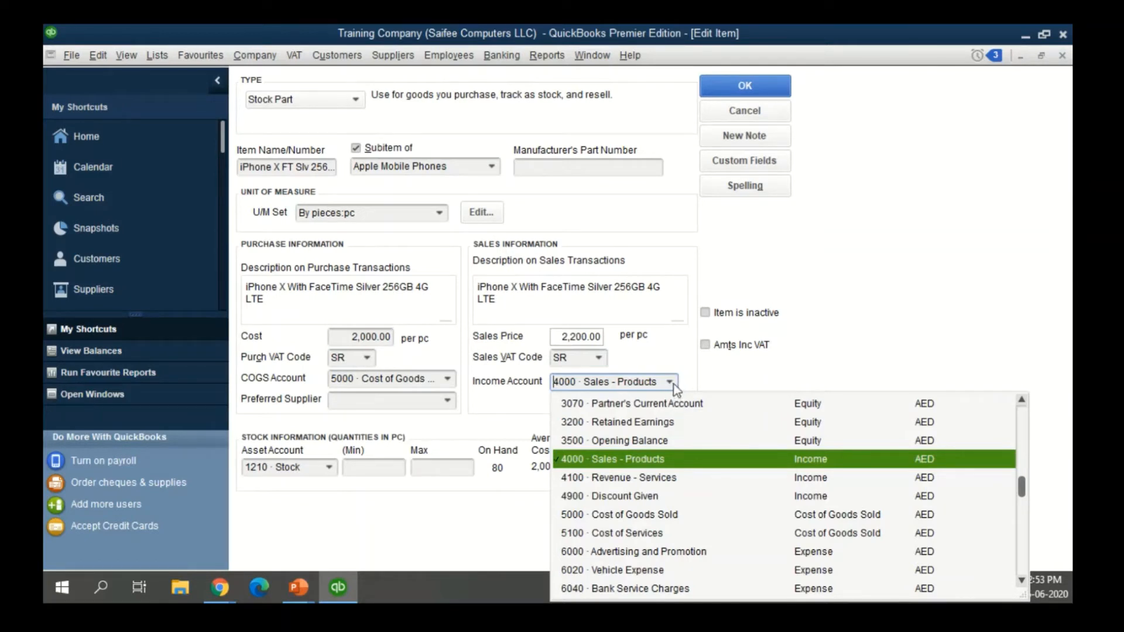
pyautogui.click(673, 386)
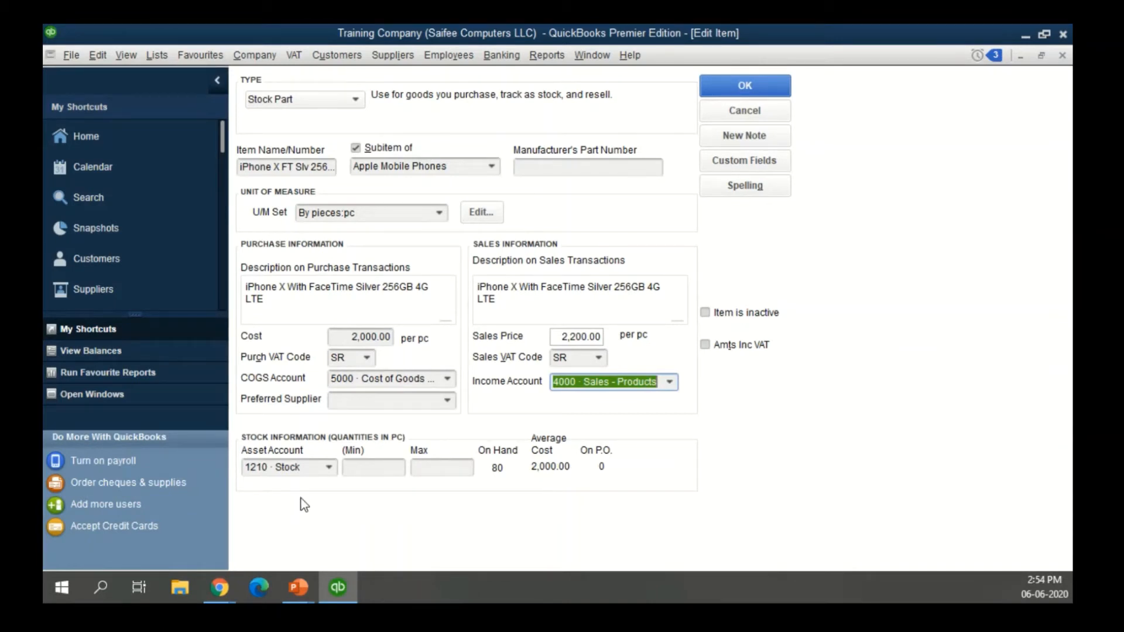
# Step: Check the item's asset account choices in the stock information and close the item form
pyautogui.click(329, 468)
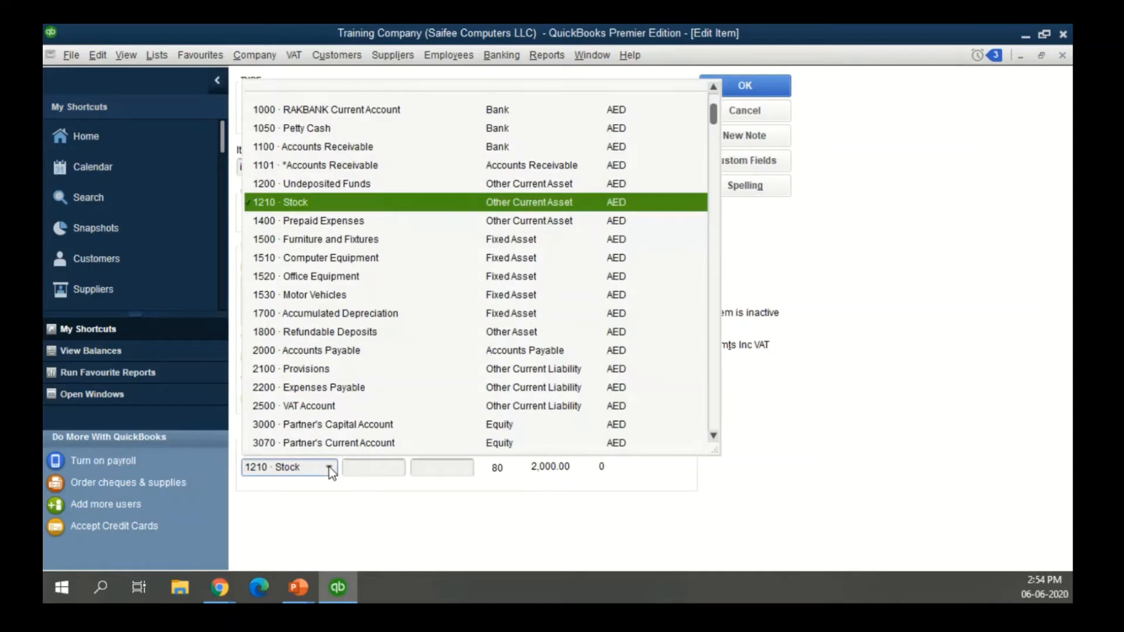
pyautogui.click(329, 467)
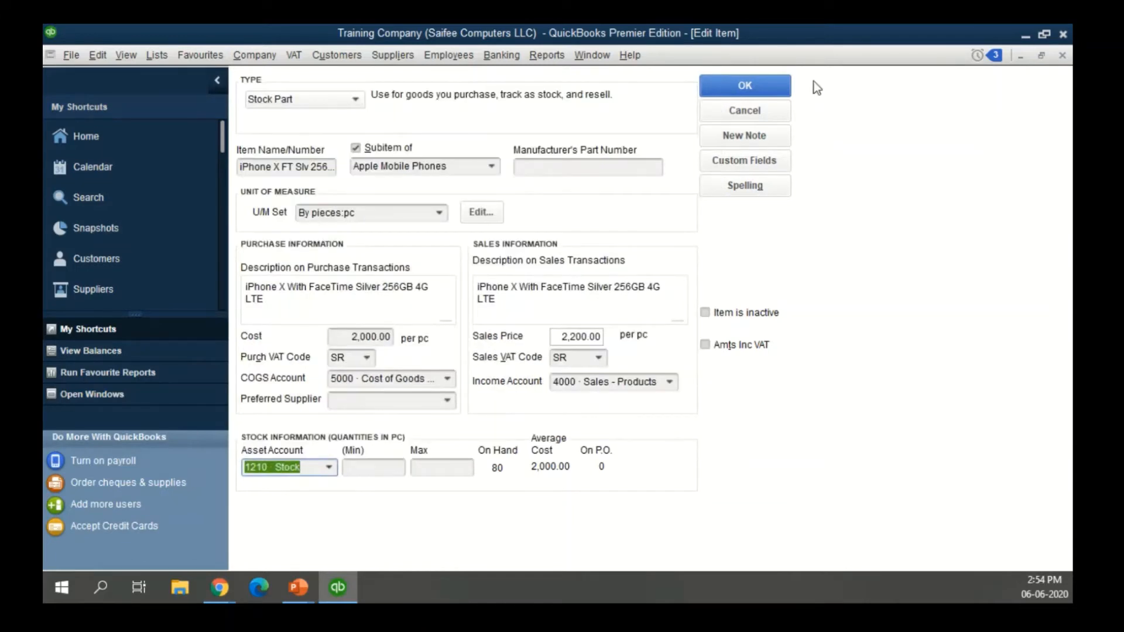
pyautogui.click(780, 84)
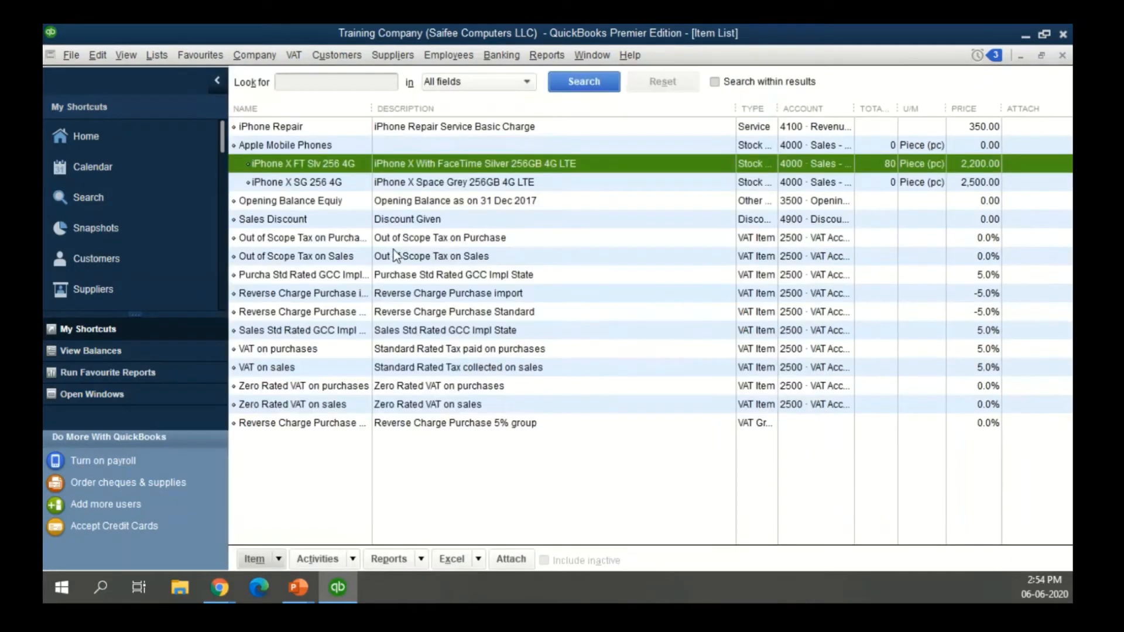
# Step: Open the iPhone Repair service item, examine its name, description and income account, and return from the item list
pyautogui.rightClick(285, 128)
pyautogui.click(312, 194)
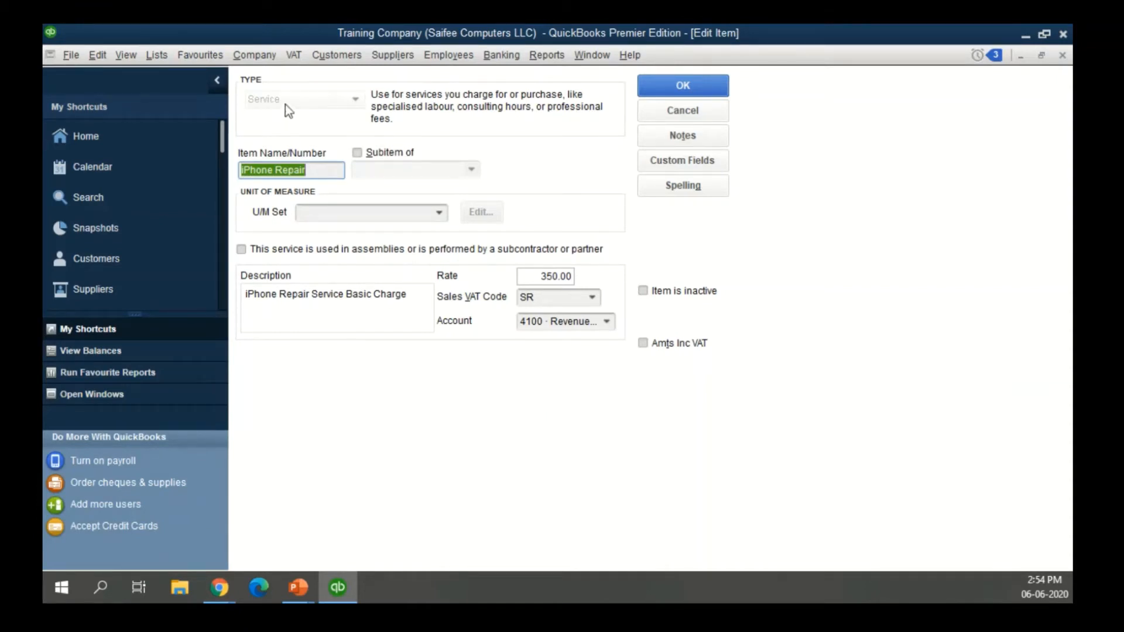
pyautogui.moveTo(326, 169); pyautogui.dragTo(220, 155)
pyautogui.moveTo(425, 300); pyautogui.dragTo(246, 293)
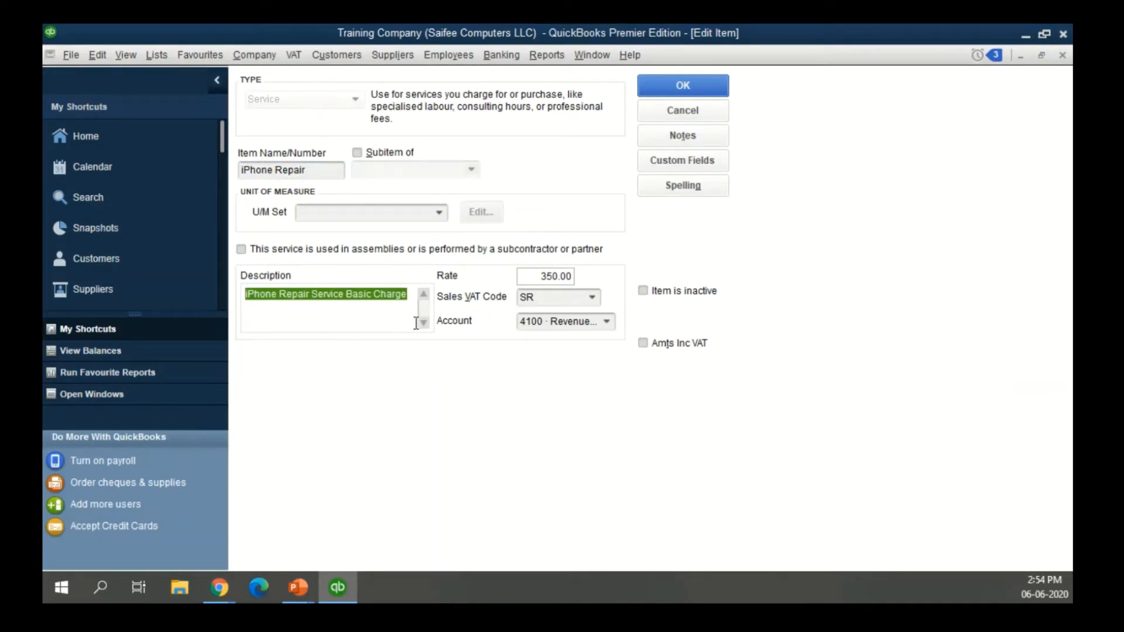
pyautogui.click(608, 322)
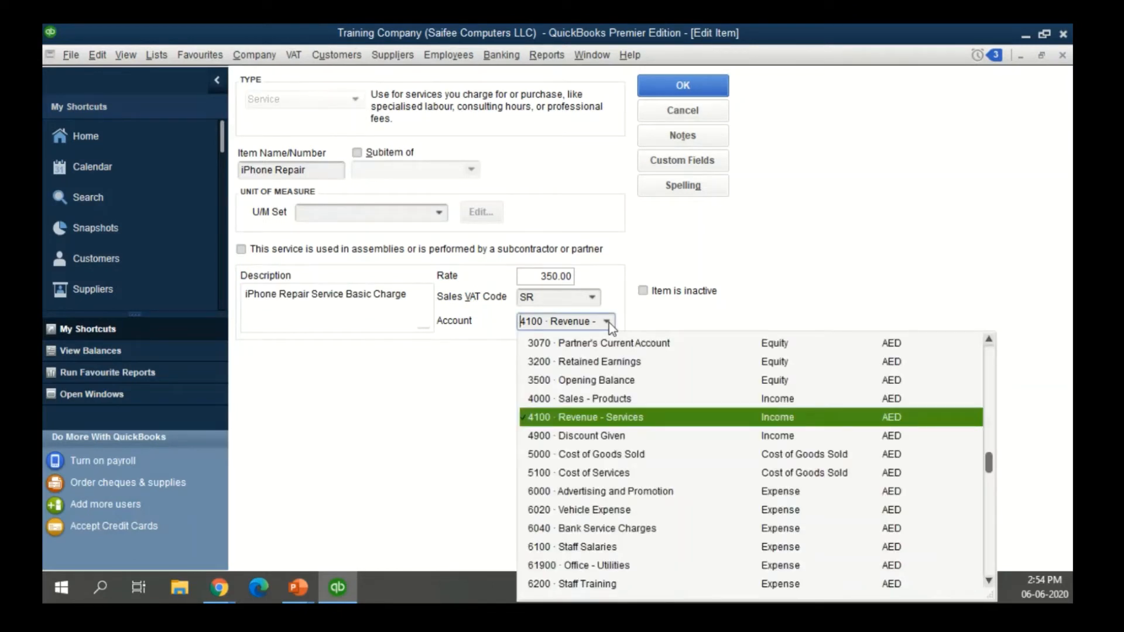
pyautogui.click(634, 418)
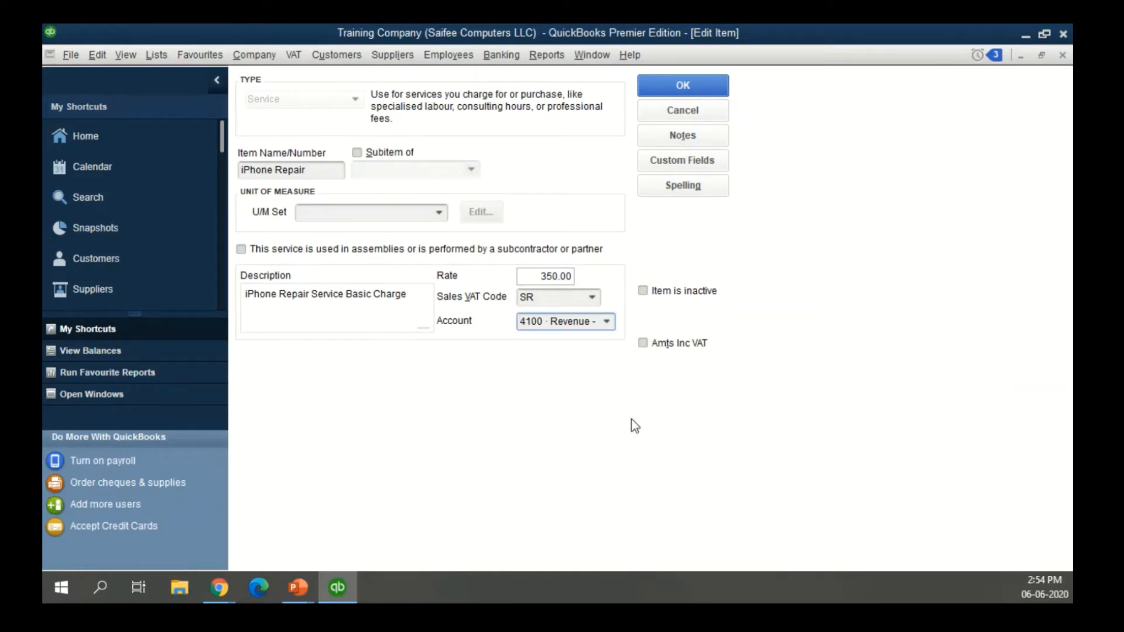
pyautogui.press('Return')
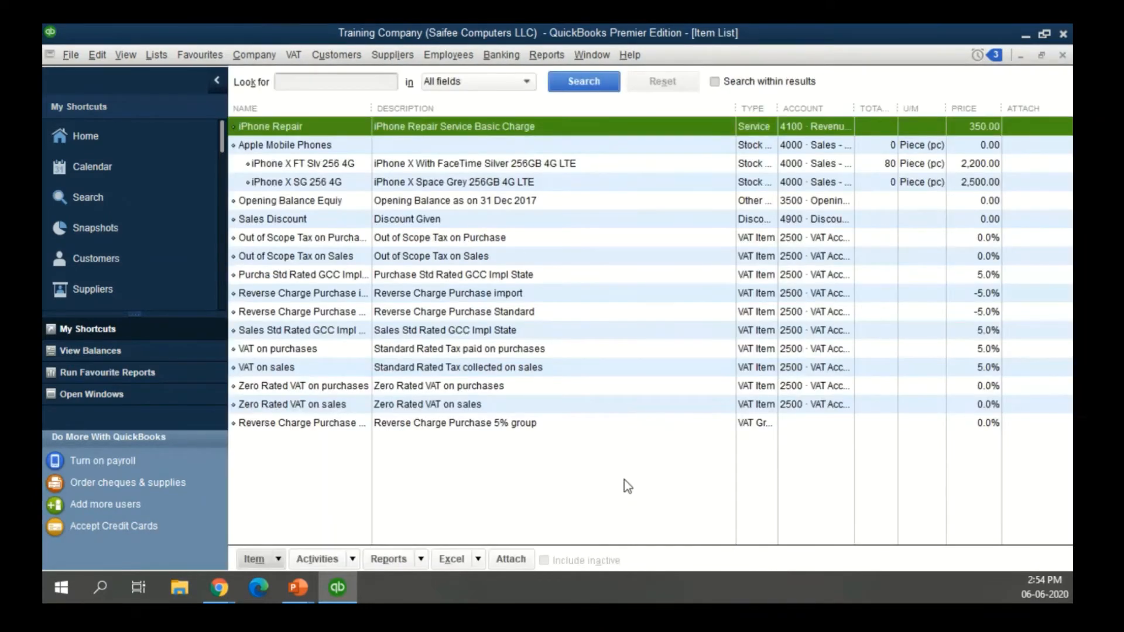
pyautogui.press('Escape')
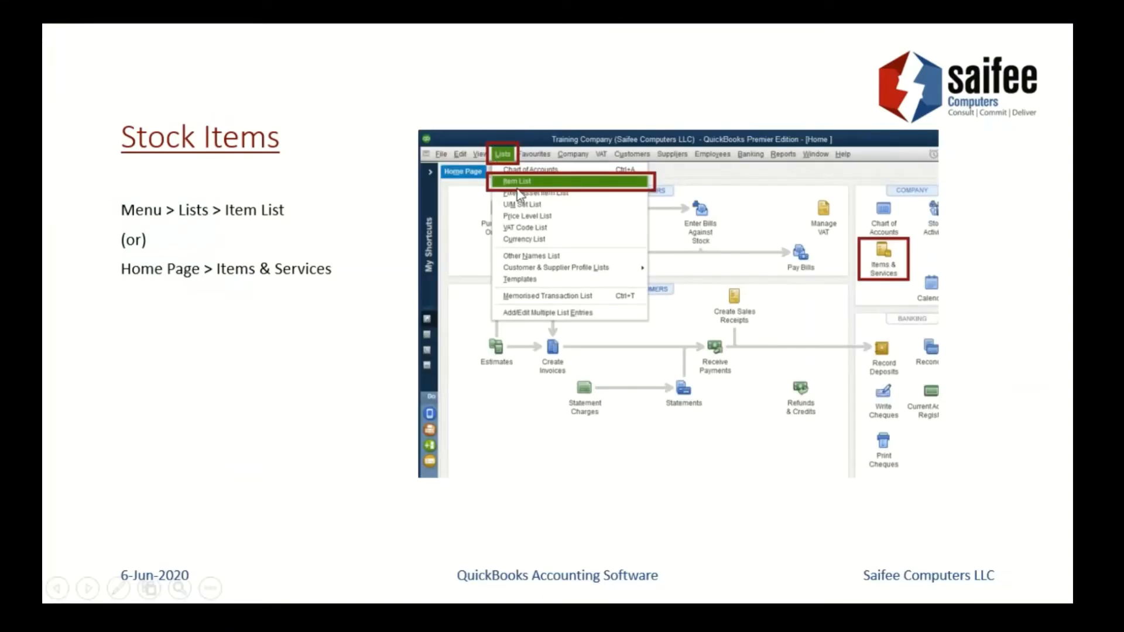
pyautogui.click(829, 302)
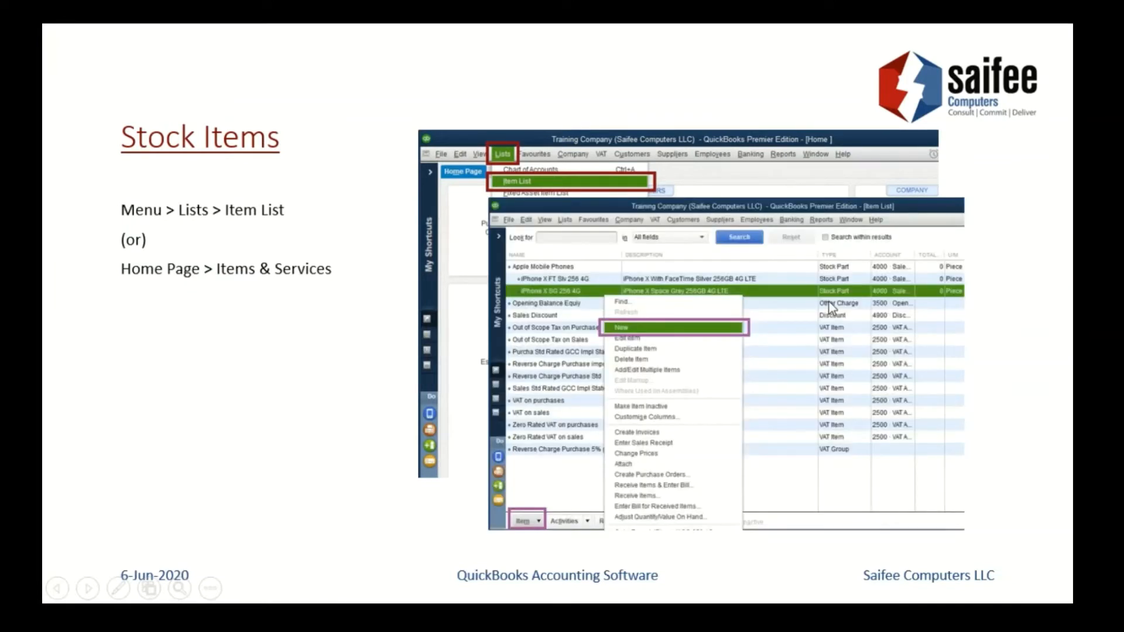
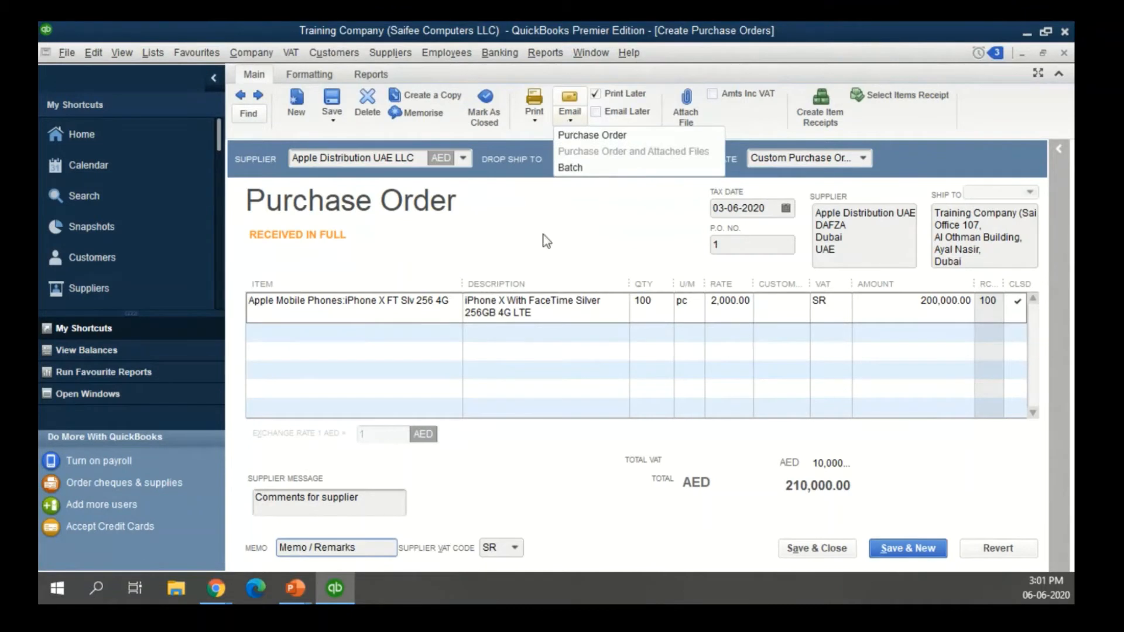
# Step: Leave the existing purchase order and view the supplier choices and the previous Apple Distribution UAE LLC bill in the bill form
pyautogui.press('Escape')
pyautogui.press('Escape')
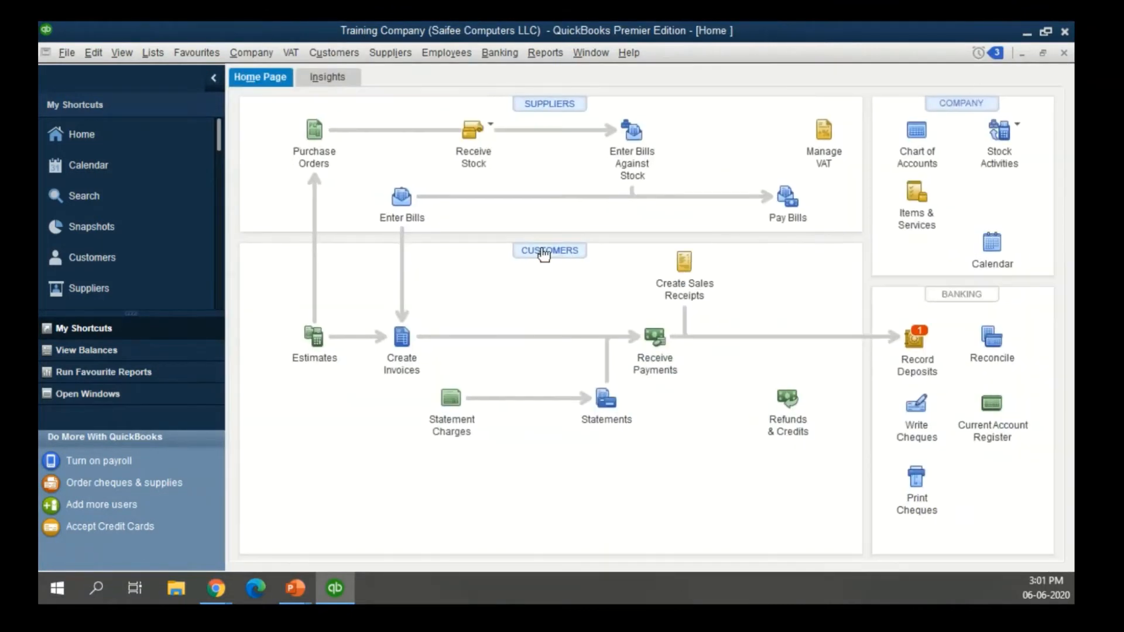
pyautogui.click(406, 202)
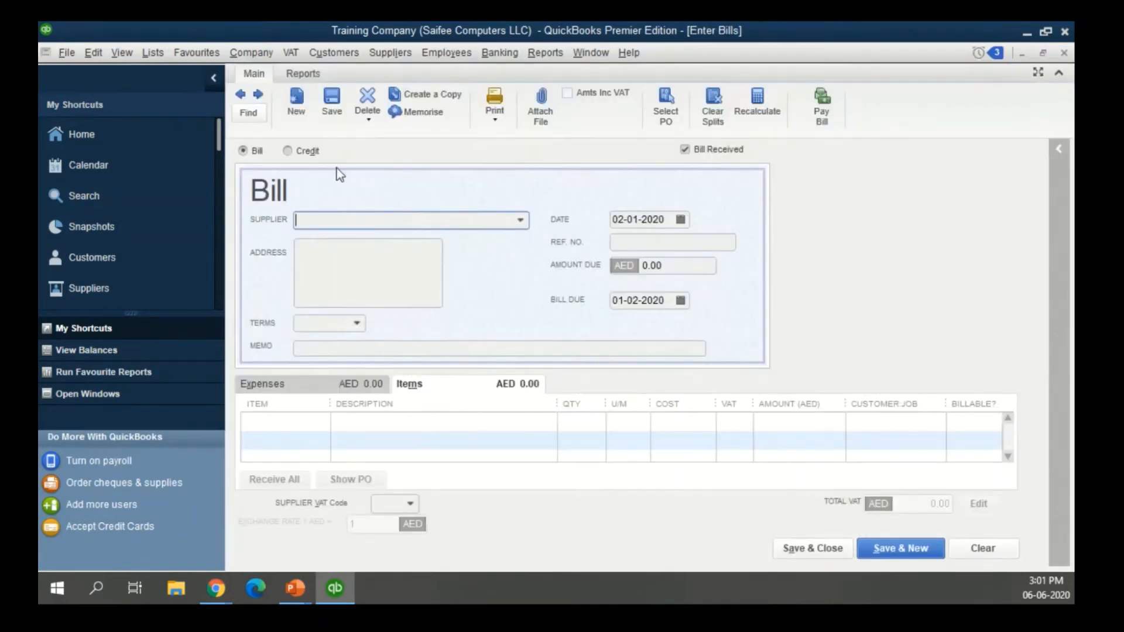
pyautogui.click(520, 220)
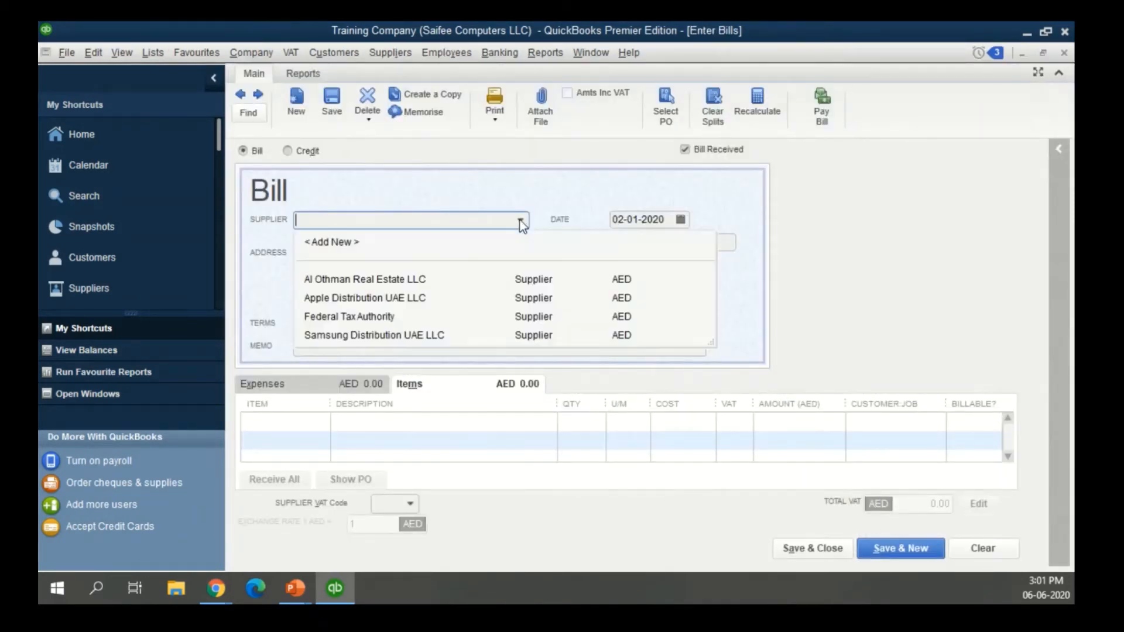
pyautogui.click(520, 220)
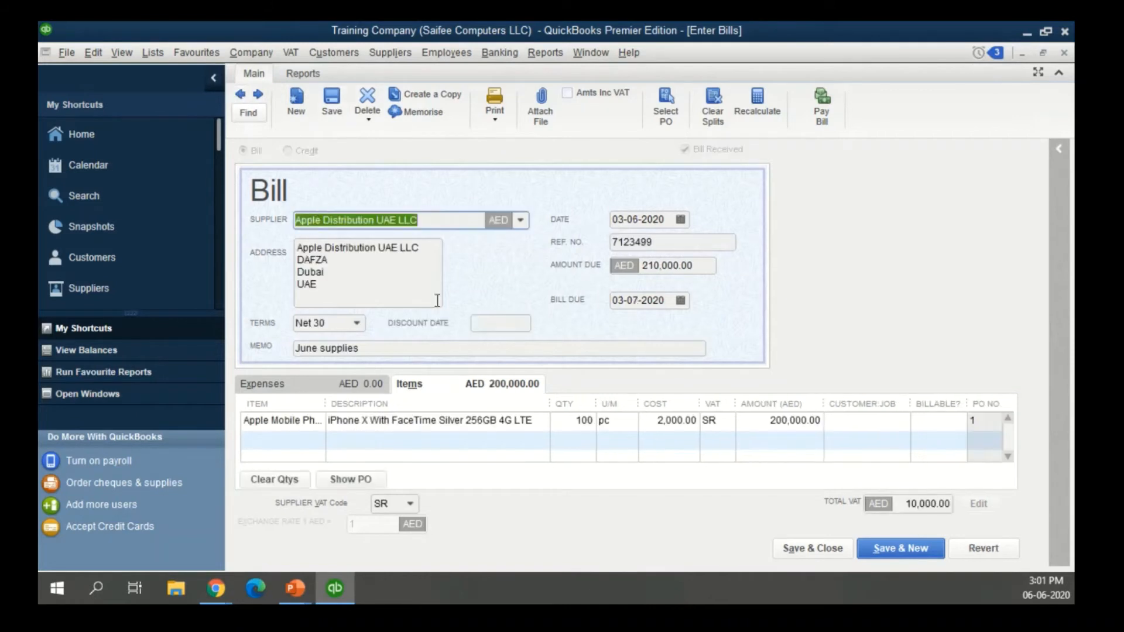
pyautogui.click(241, 94)
pyautogui.press('Escape')
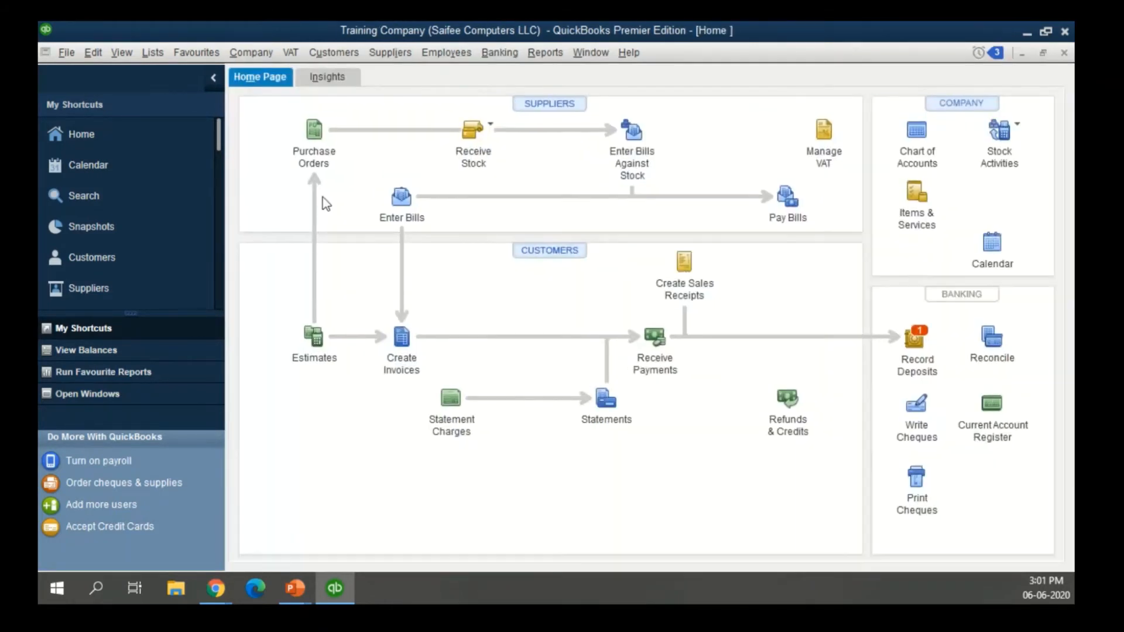
# Step: Create a purchase order for the supplier Samsung Distribution UAE LLC with the tax date 03-06-2020
pyautogui.click(316, 143)
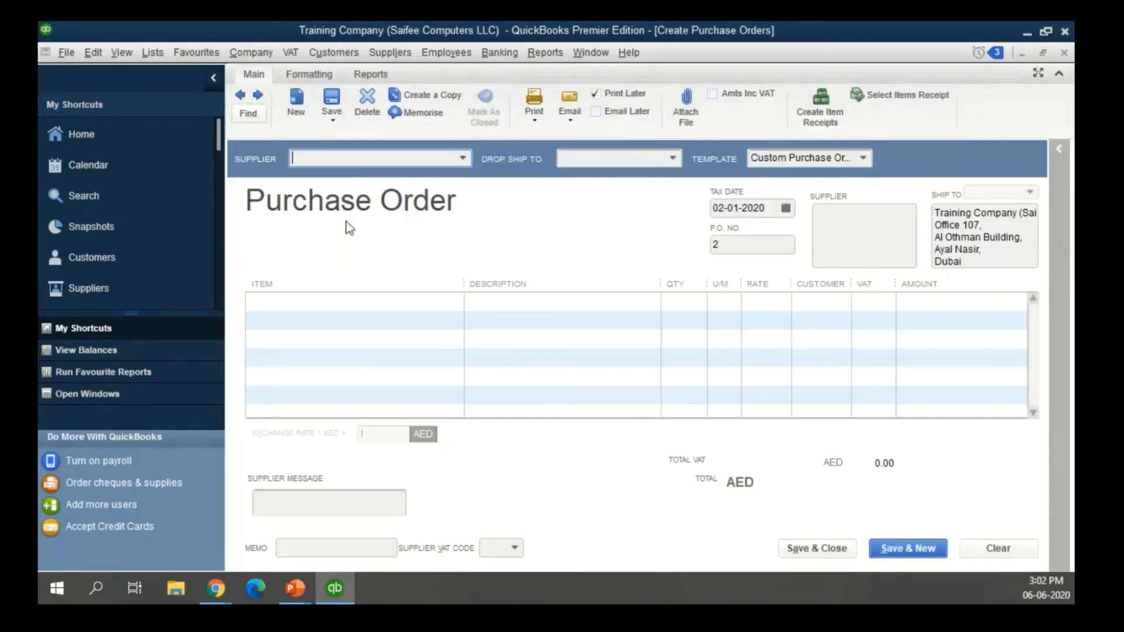
pyautogui.click(463, 158)
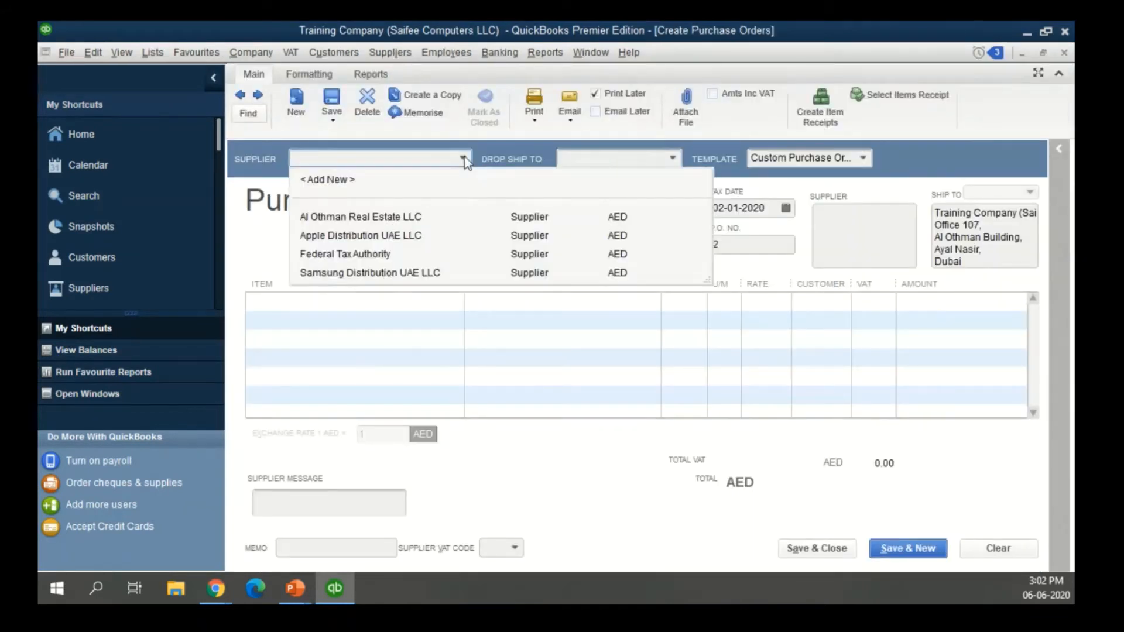
pyautogui.click(368, 273)
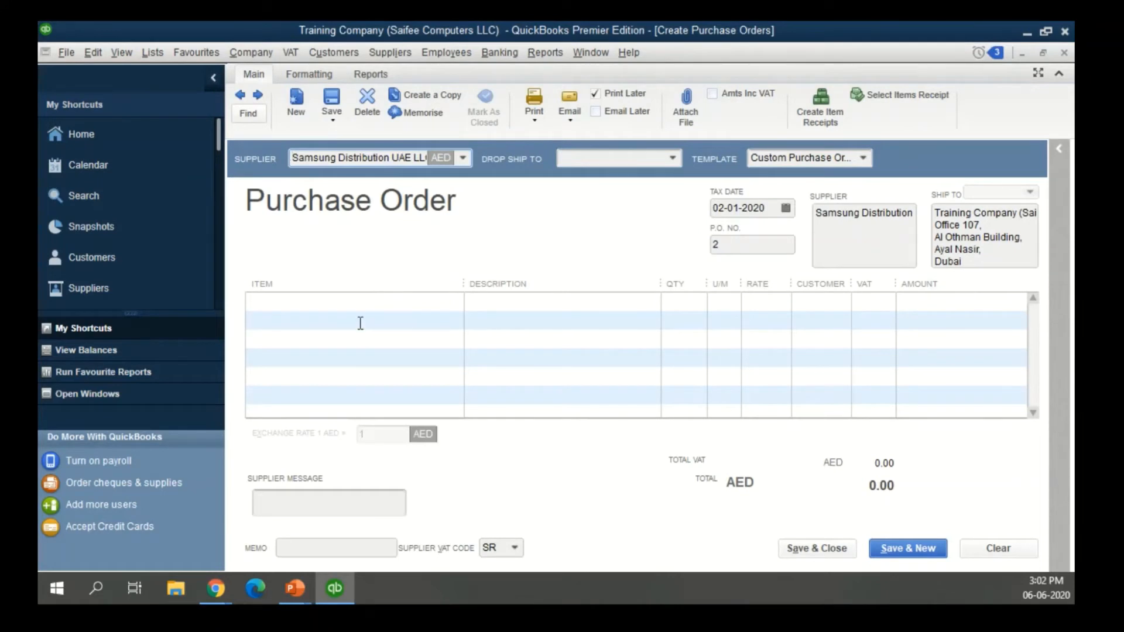
pyautogui.click(786, 209)
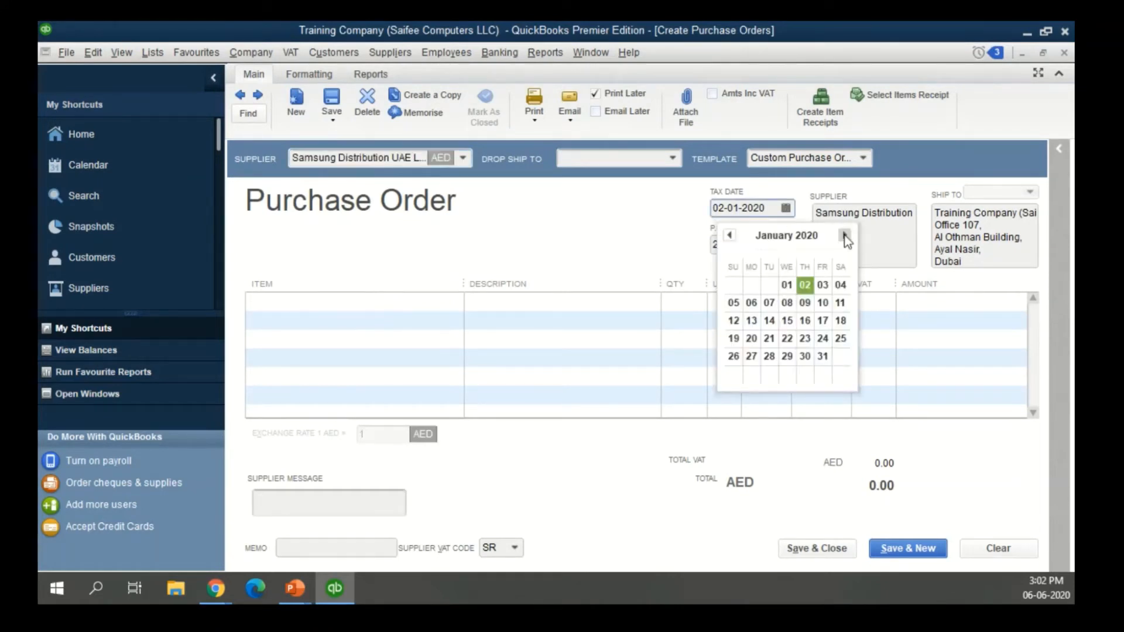
pyautogui.click(844, 235)
pyautogui.click(845, 235)
pyautogui.click(844, 235)
pyautogui.click(845, 235)
pyautogui.click(844, 236)
pyautogui.click(786, 284)
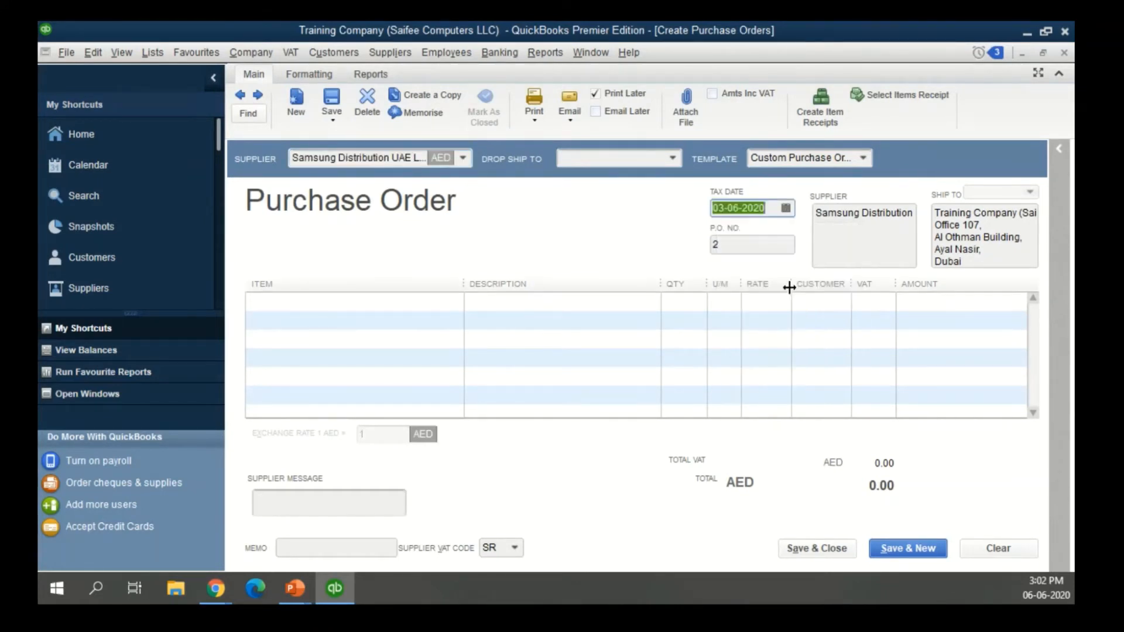
# Step: Start a new item of type Stock Part from the first item line of the purchase order
pyautogui.click(336, 299)
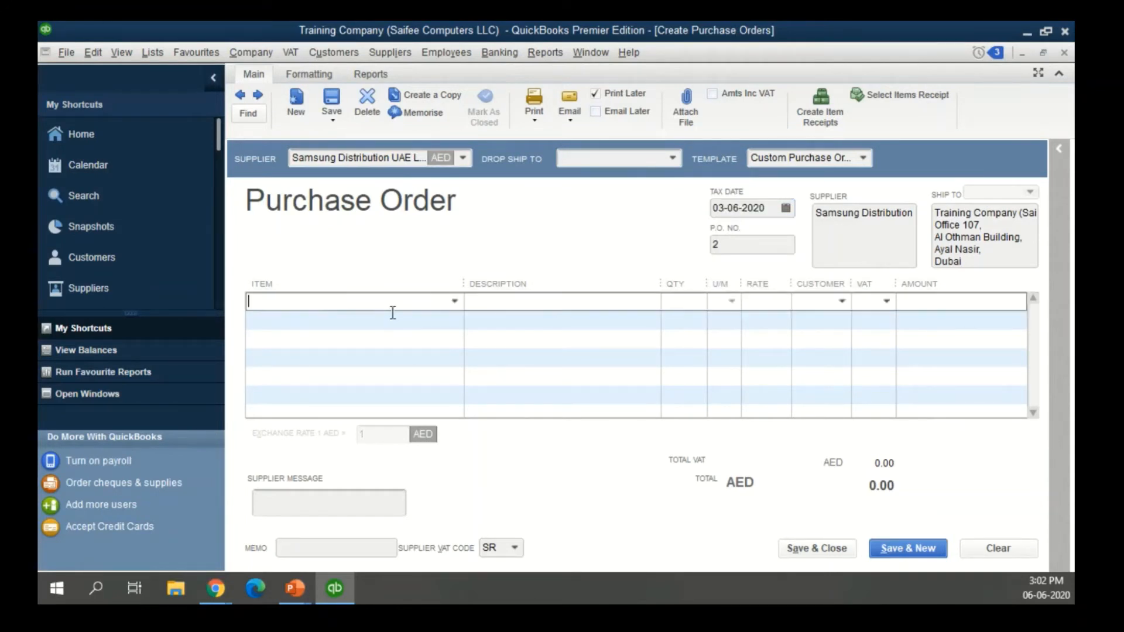
pyautogui.click(455, 302)
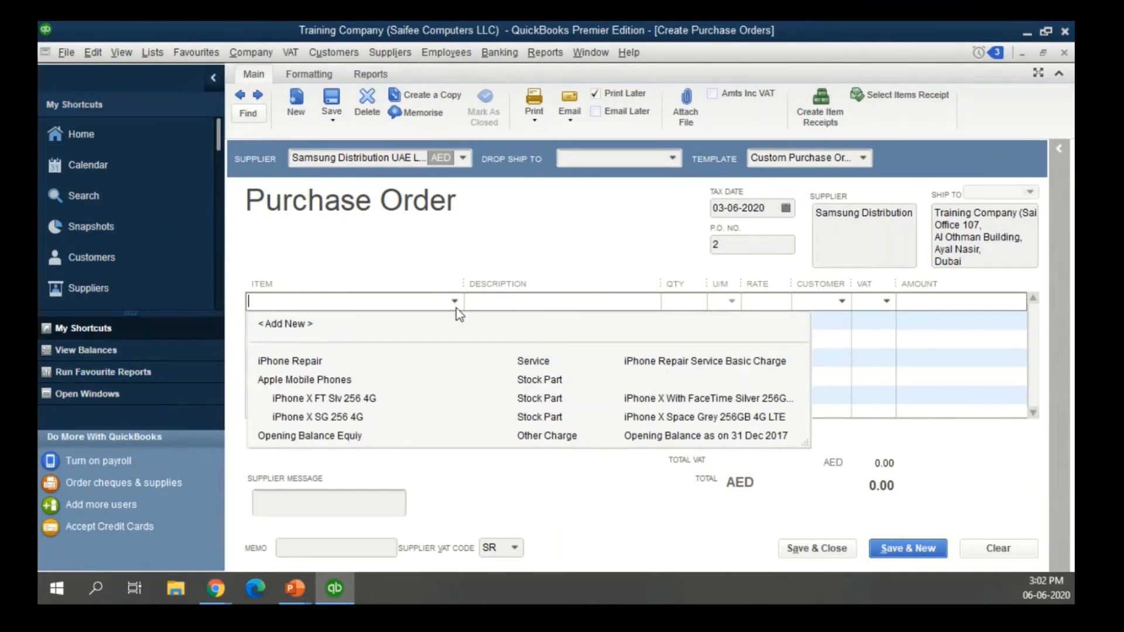
pyautogui.click(286, 327)
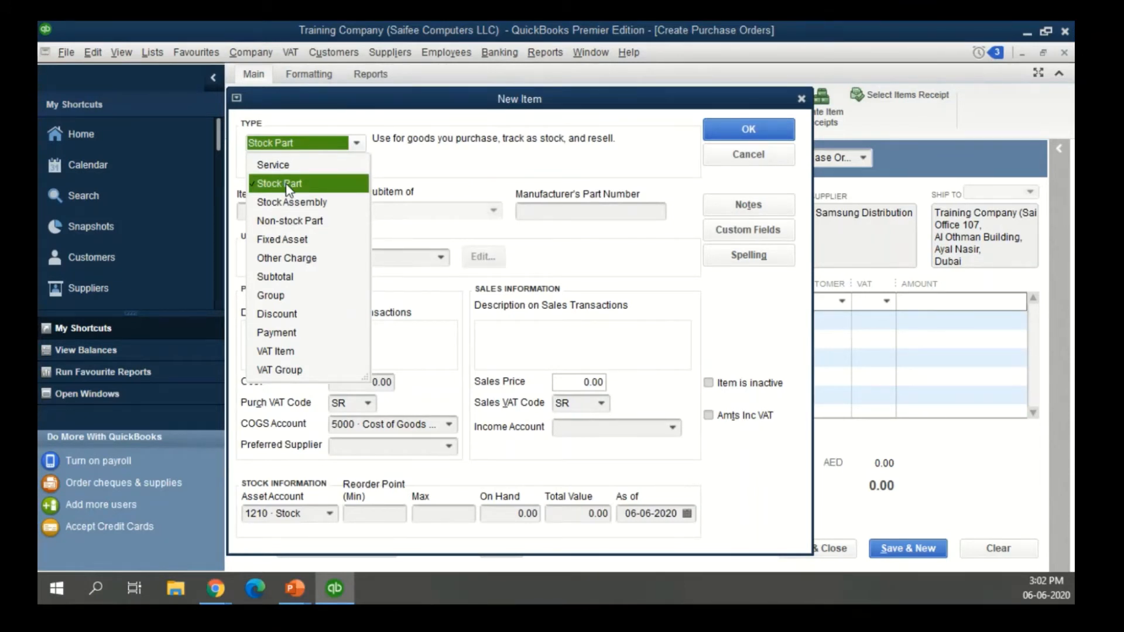
pyautogui.click(287, 184)
pyautogui.click(292, 211)
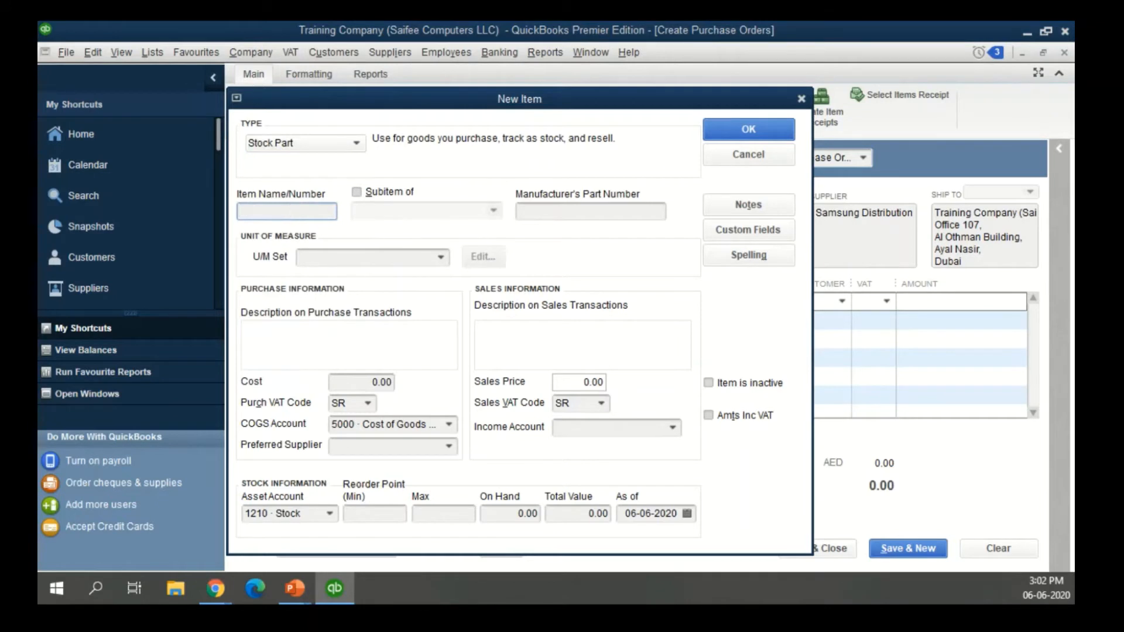
# Step: Name the item Galaxy Note10 Aura Glow 8GB RAM and set its purchase description to Galaxy Note10 Aura Glow 8GB RAM 256GB 4G LTE
pyautogui.hotkey('alt', 'Tab')
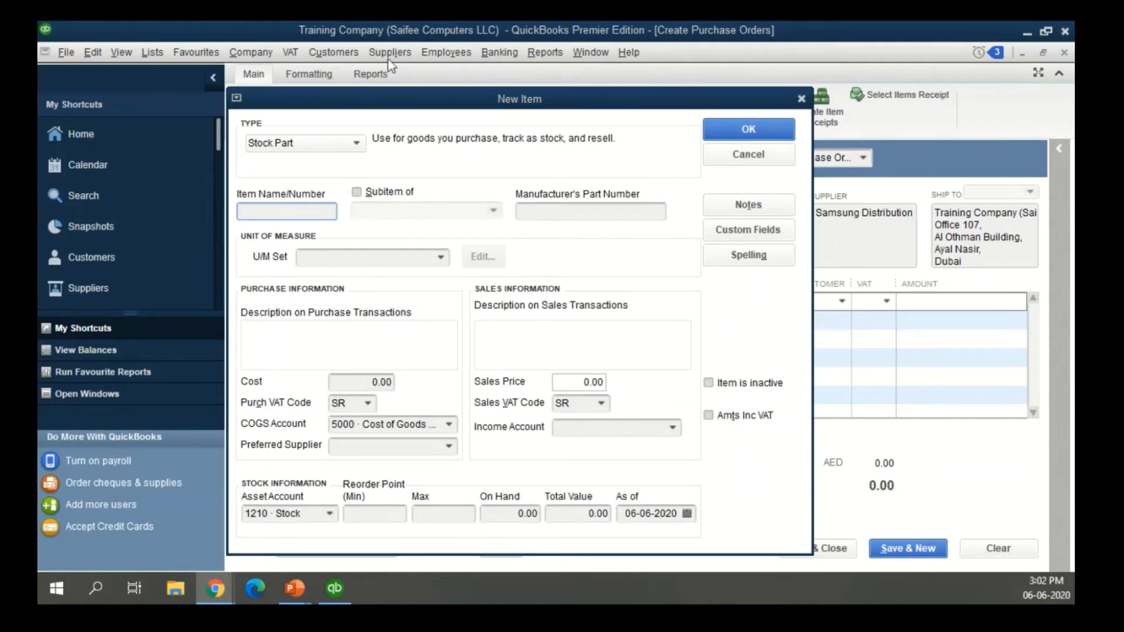
pyautogui.click(297, 220)
pyautogui.hotkey('ctrl', 'v')
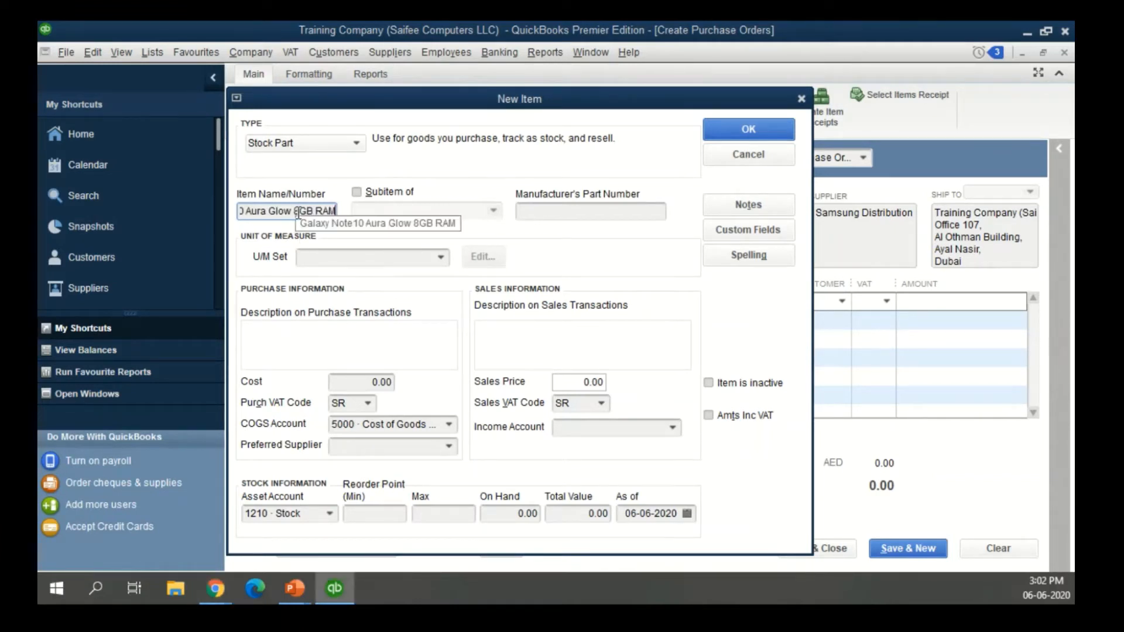
pyautogui.click(360, 359)
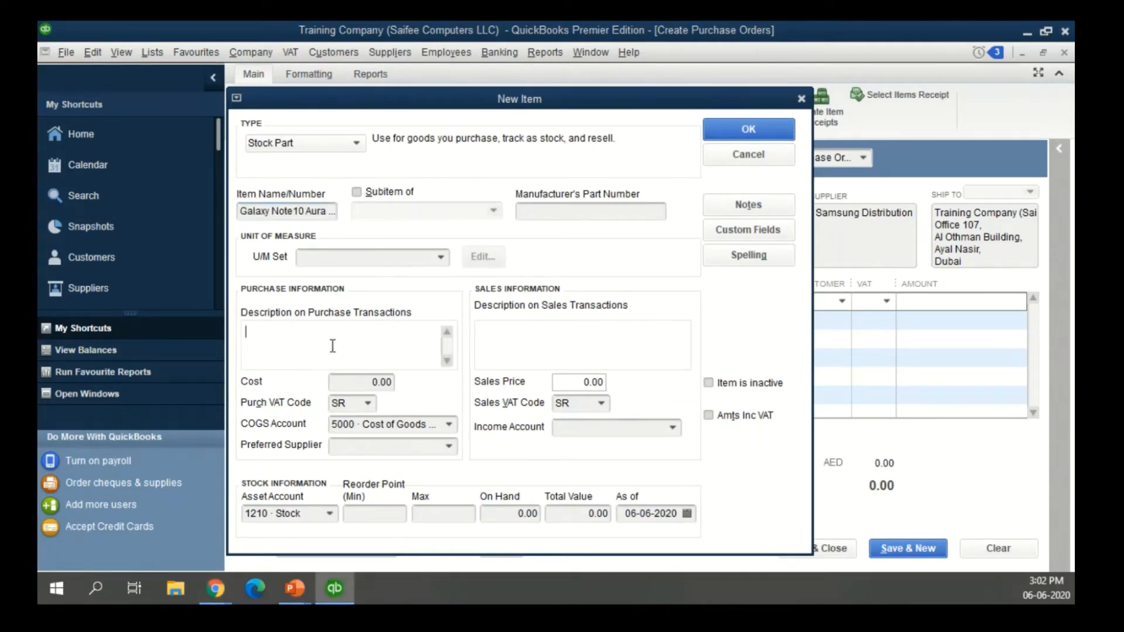
pyautogui.write('Galaxy Note10 Aura Glow 8GB RAM 256GB 4G LTE')
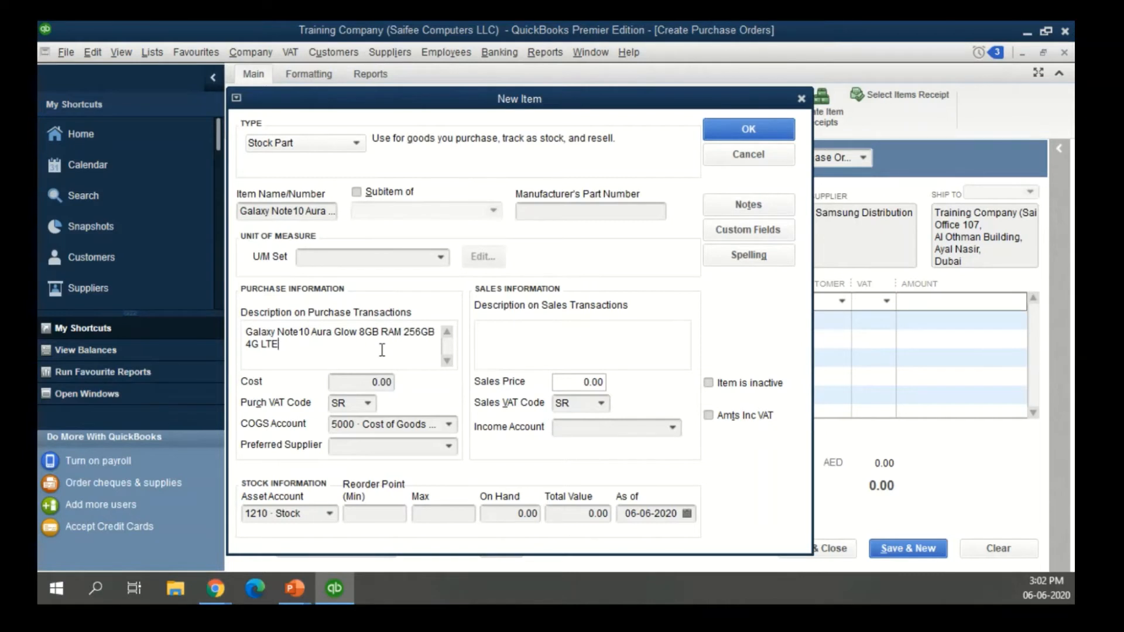
# Step: Make the Galaxy Note10 item a subitem and start a new Stock Part parent item named Samsung Mobile Phones
pyautogui.click(384, 192)
pyautogui.click(493, 211)
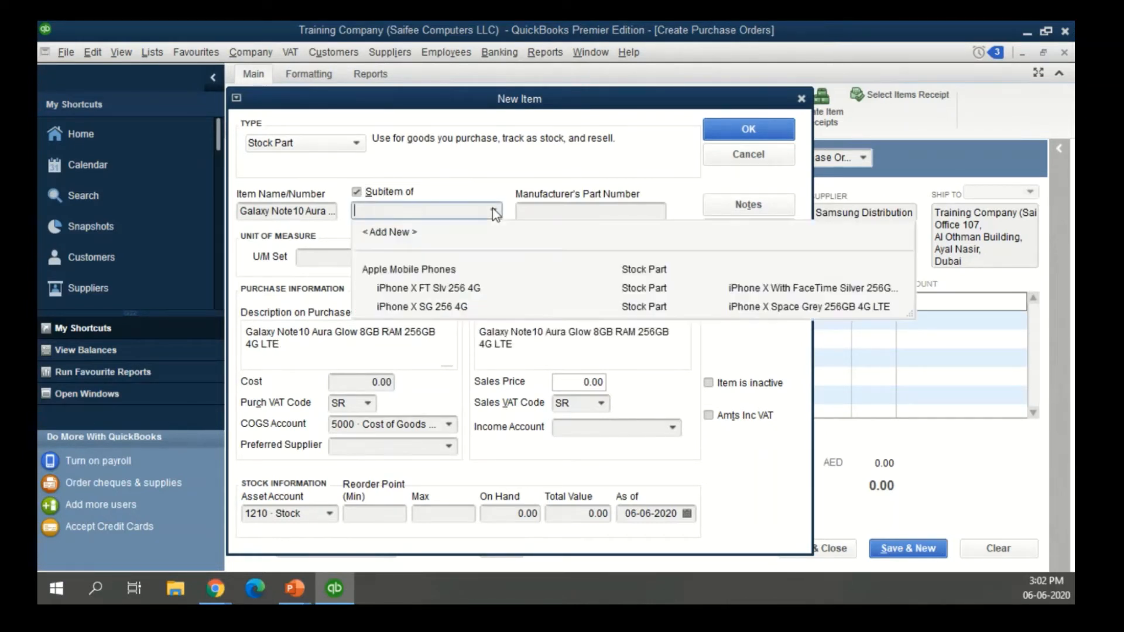
pyautogui.click(406, 231)
pyautogui.click(373, 196)
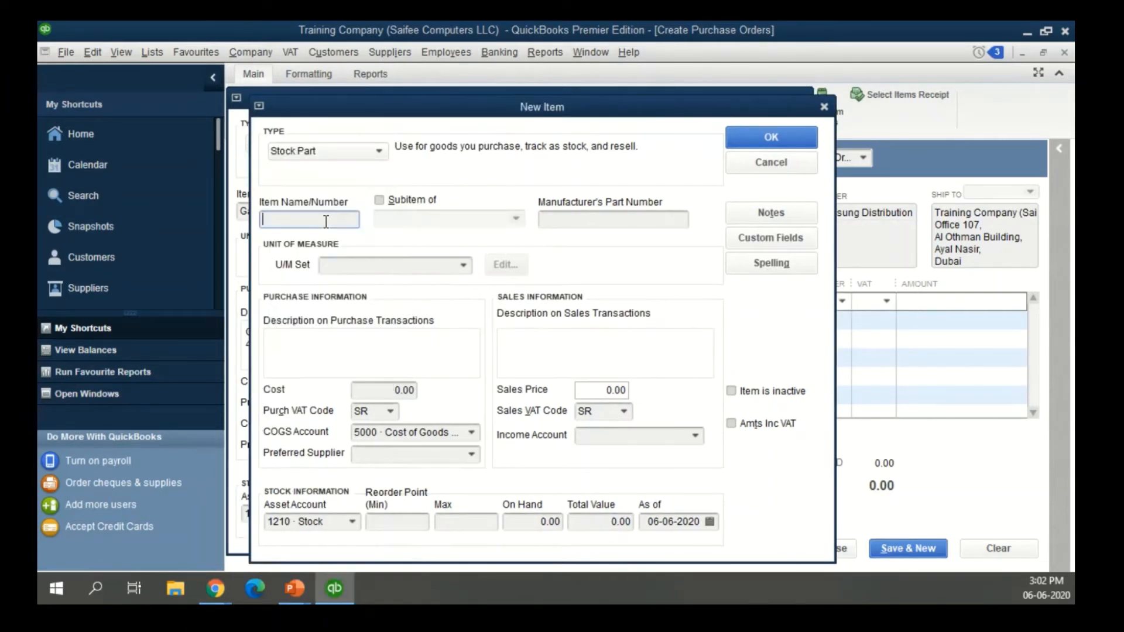
pyautogui.write('Sam')
pyautogui.write('sung Mobile')
pyautogui.write(' Phones')
pyautogui.press('Tab')
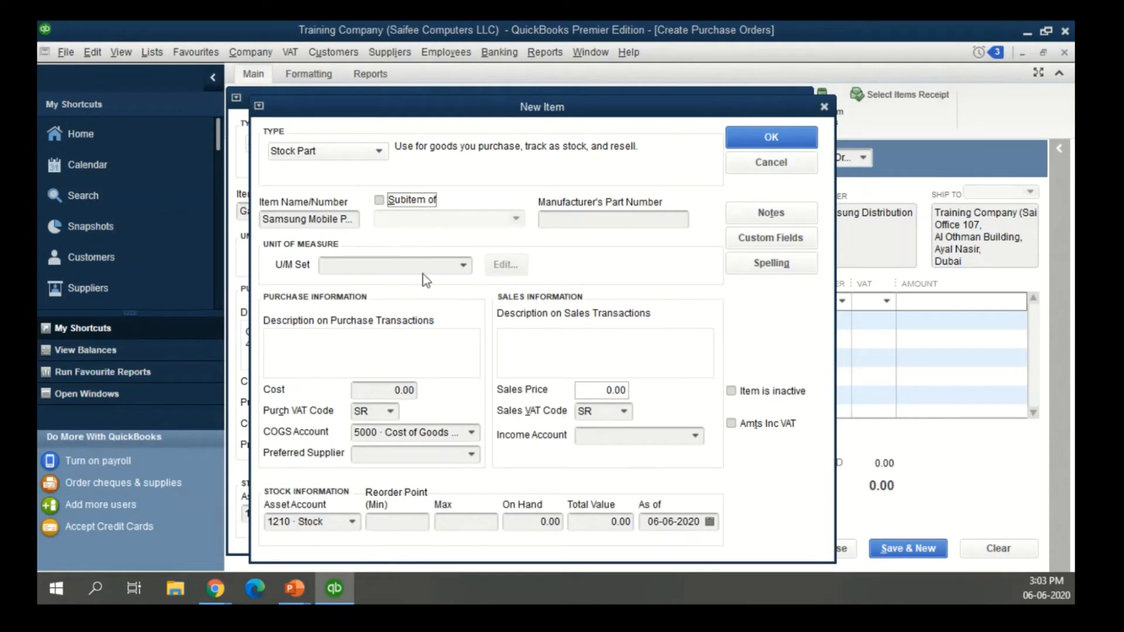
# Step: Assign the By pieces:pc unit set and income account 4000 · Sales - Products to the parent item and save it without spelling changes
pyautogui.click(462, 265)
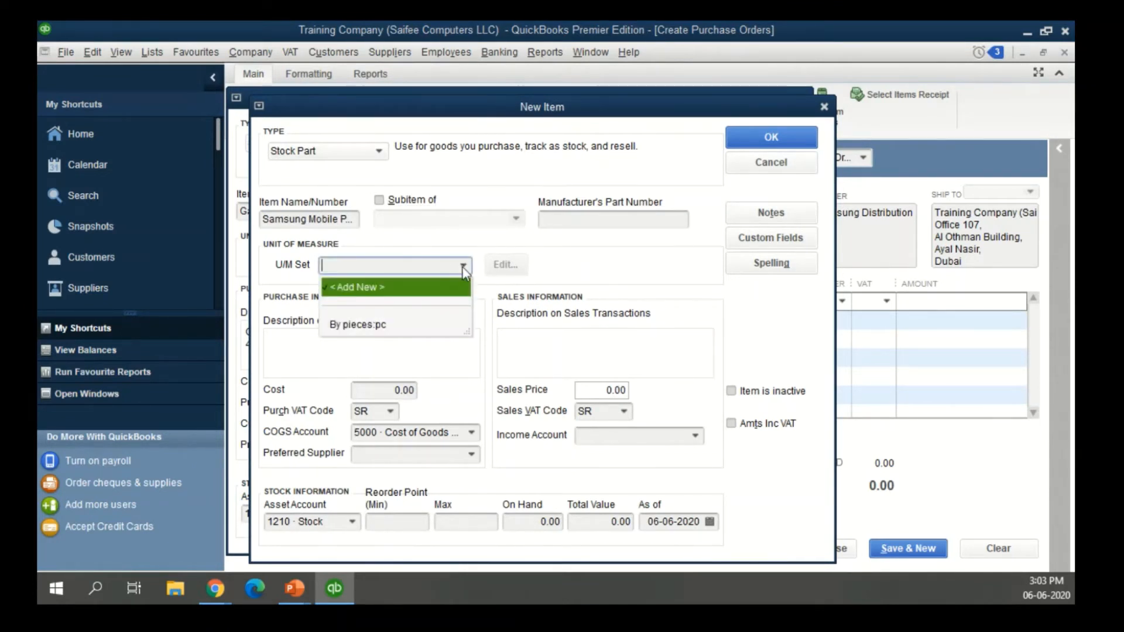
pyautogui.click(363, 327)
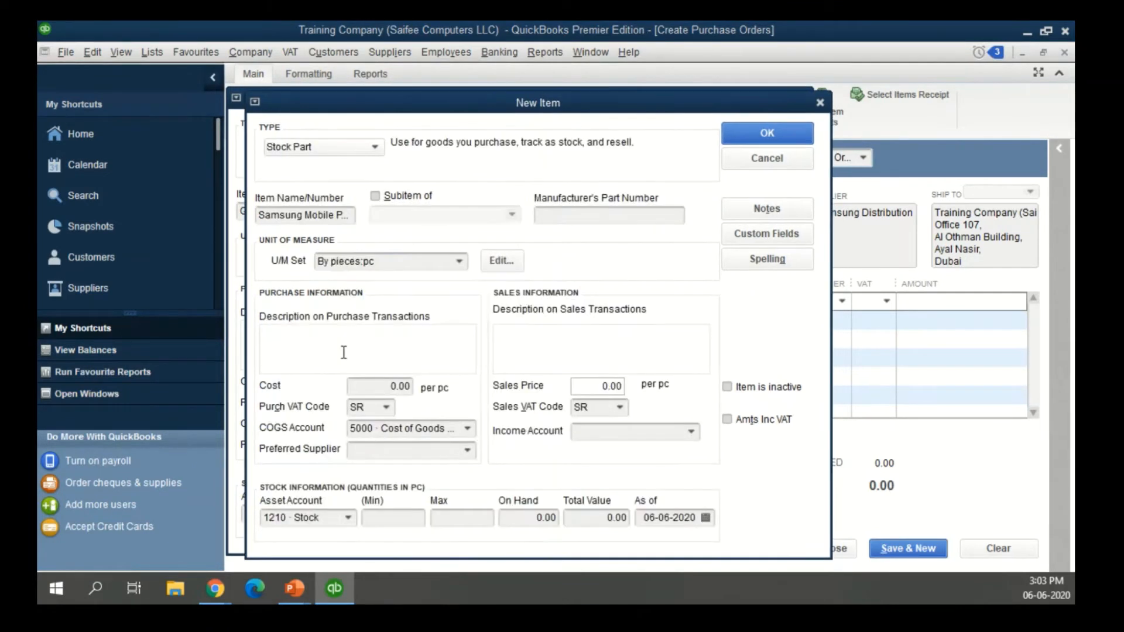
pyautogui.click(624, 436)
pyautogui.write('4000 · Sales - Products')
pyautogui.press('Tab')
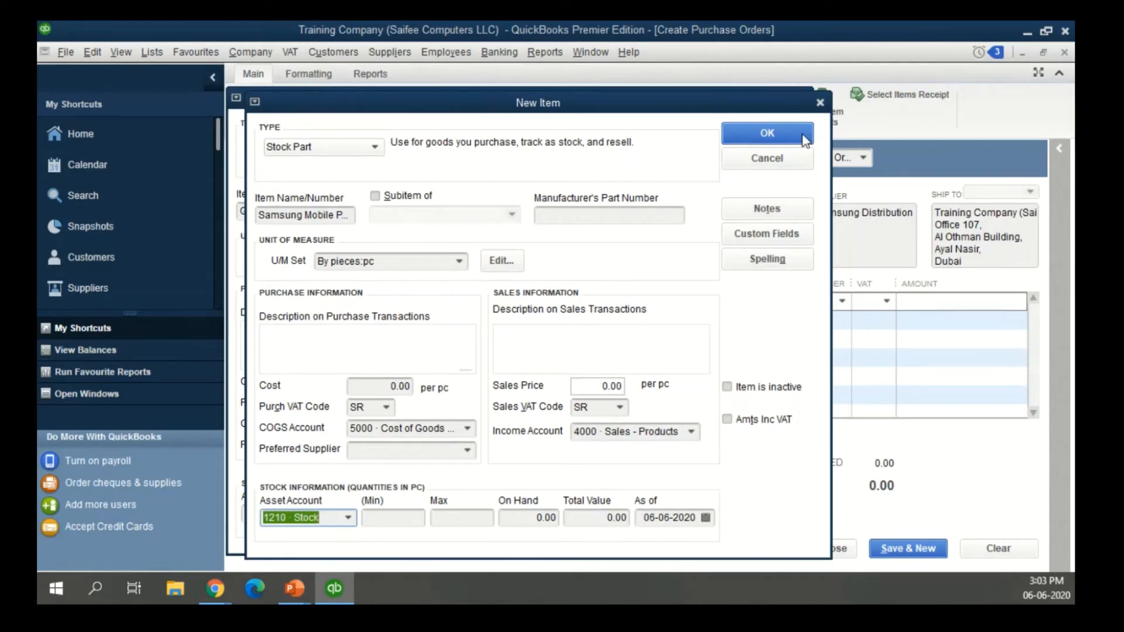
pyautogui.click(767, 133)
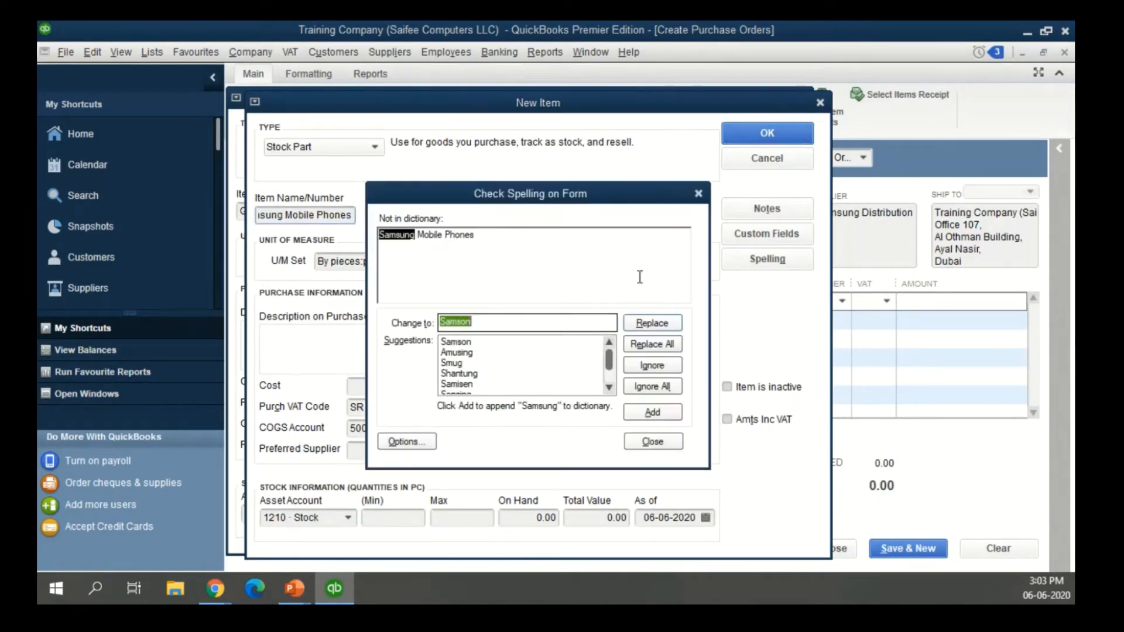
pyautogui.click(653, 443)
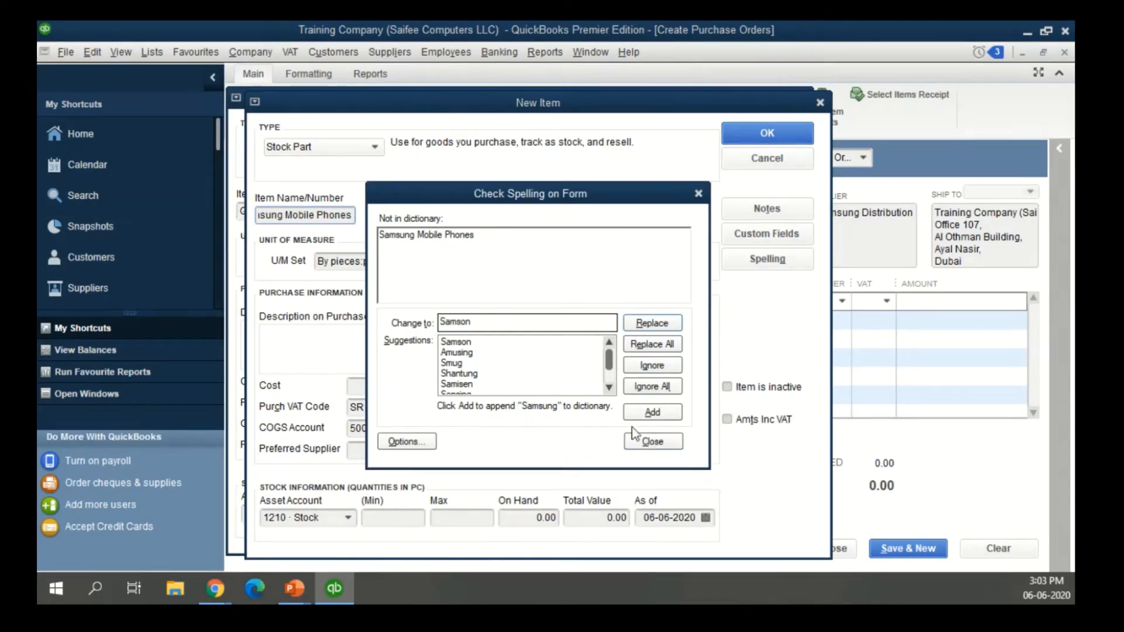
pyautogui.click(653, 442)
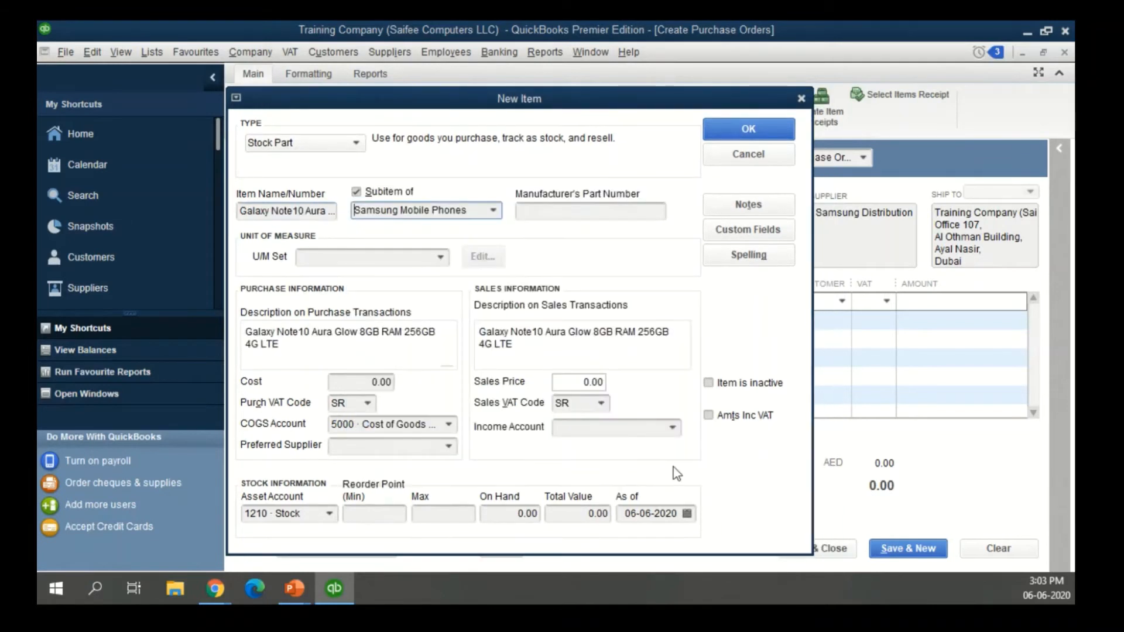
# Step: Keep Samsung Mobile Phones as the Galaxy Note10 item's parent and assign it the By pieces:pc unit of measure set
pyautogui.click(496, 210)
pyautogui.click(496, 211)
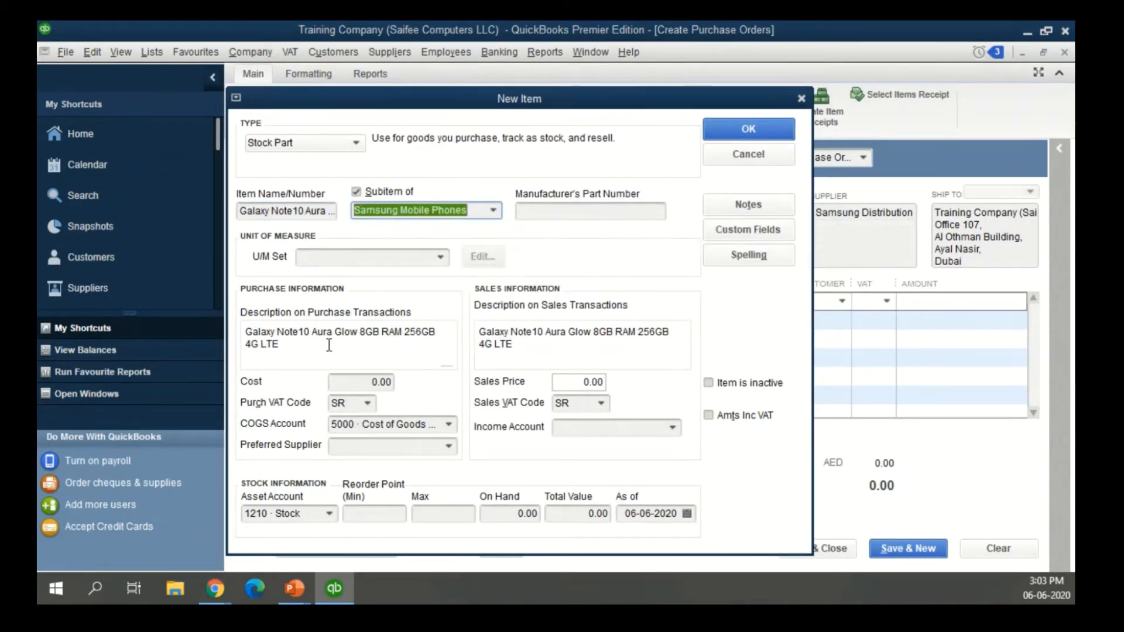
pyautogui.click(440, 257)
pyautogui.click(334, 318)
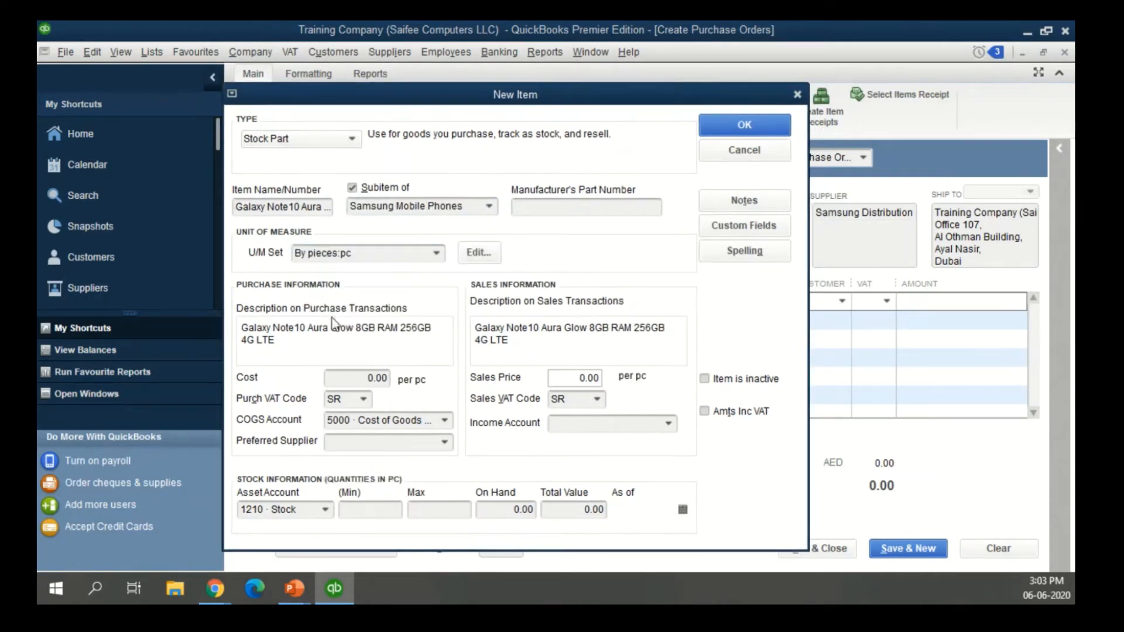
# Step: Set the item's cost to 2,300, sales price to 2,400 and income account to 4000 · Sales - Products, and save it without spelling changes
pyautogui.click(351, 378)
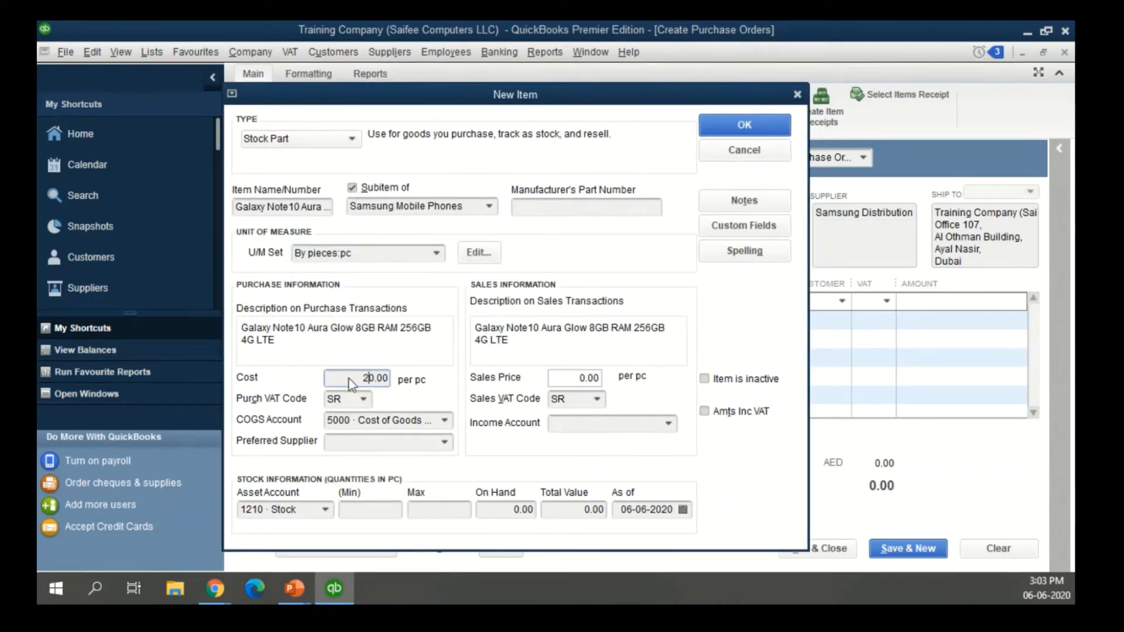
pyautogui.write('2,30')
pyautogui.click(568, 377)
pyautogui.write('240')
pyautogui.click(646, 425)
pyautogui.write('4000 · Sales - Products')
pyautogui.press('Tab')
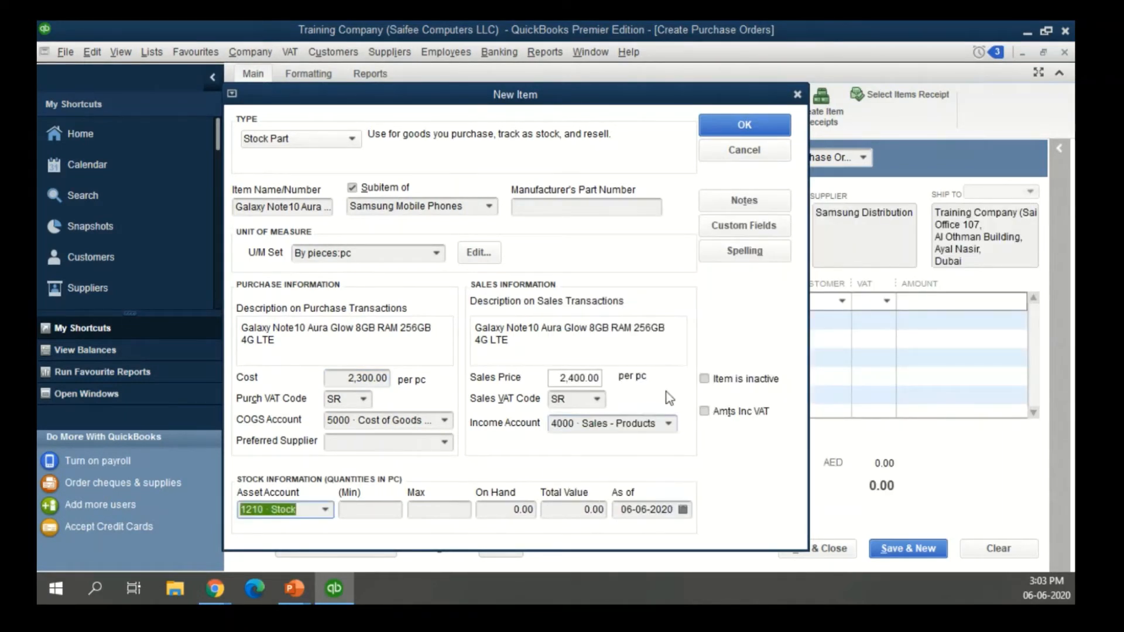
pyautogui.click(763, 130)
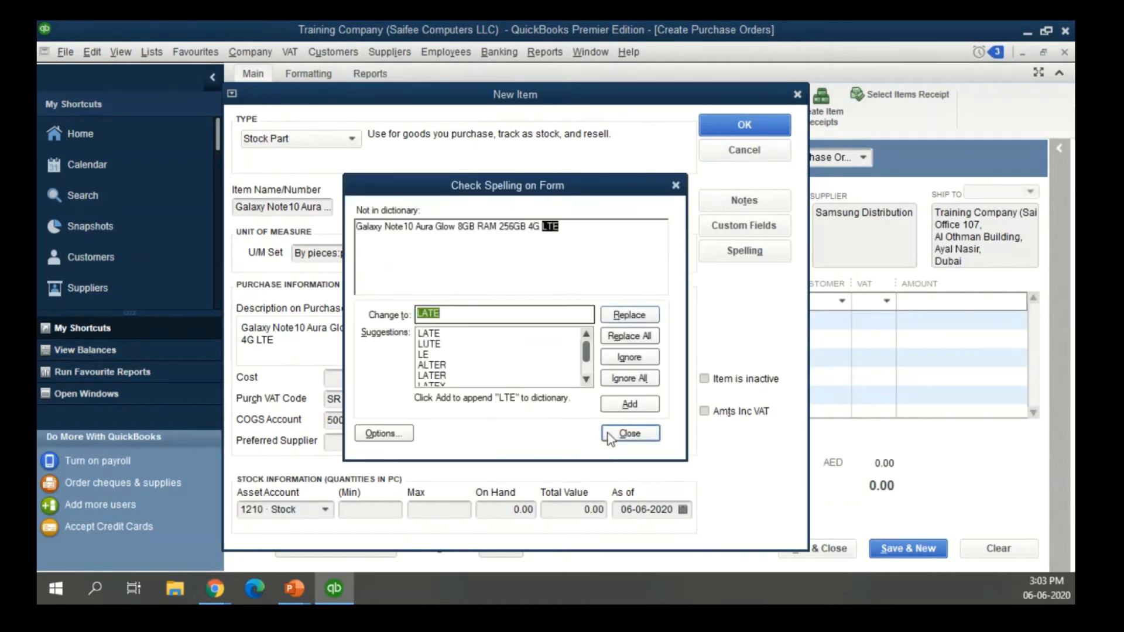
pyautogui.click(626, 436)
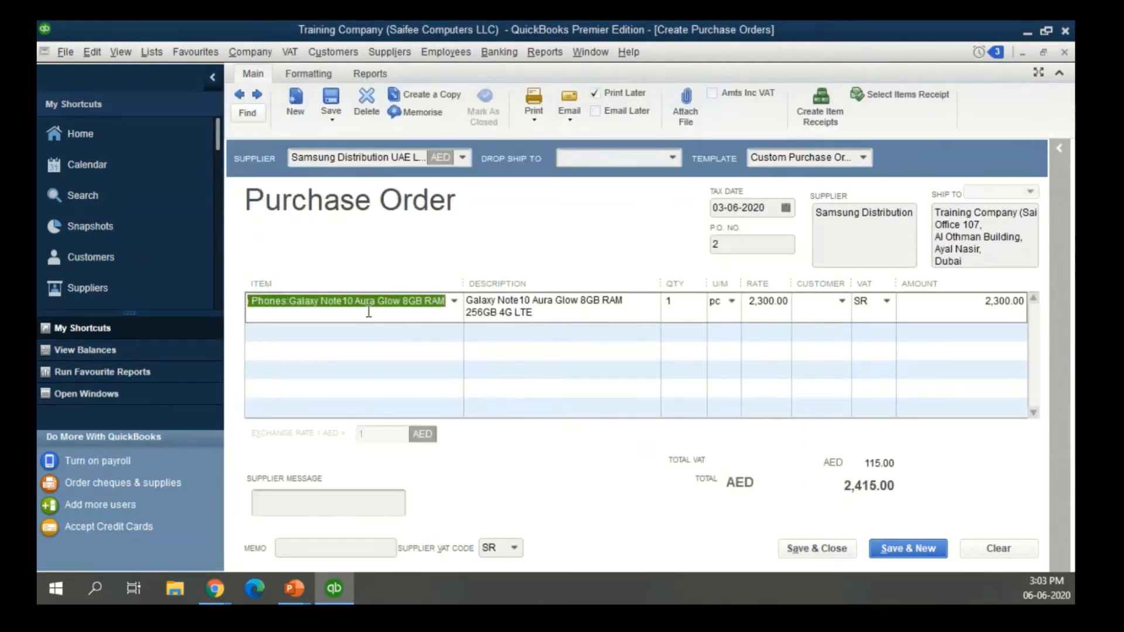
# Step: Set the Galaxy Note10 line quantity to 200 pc, then save and close the purchase order without spelling changes
pyautogui.click(692, 302)
pyautogui.write('2')
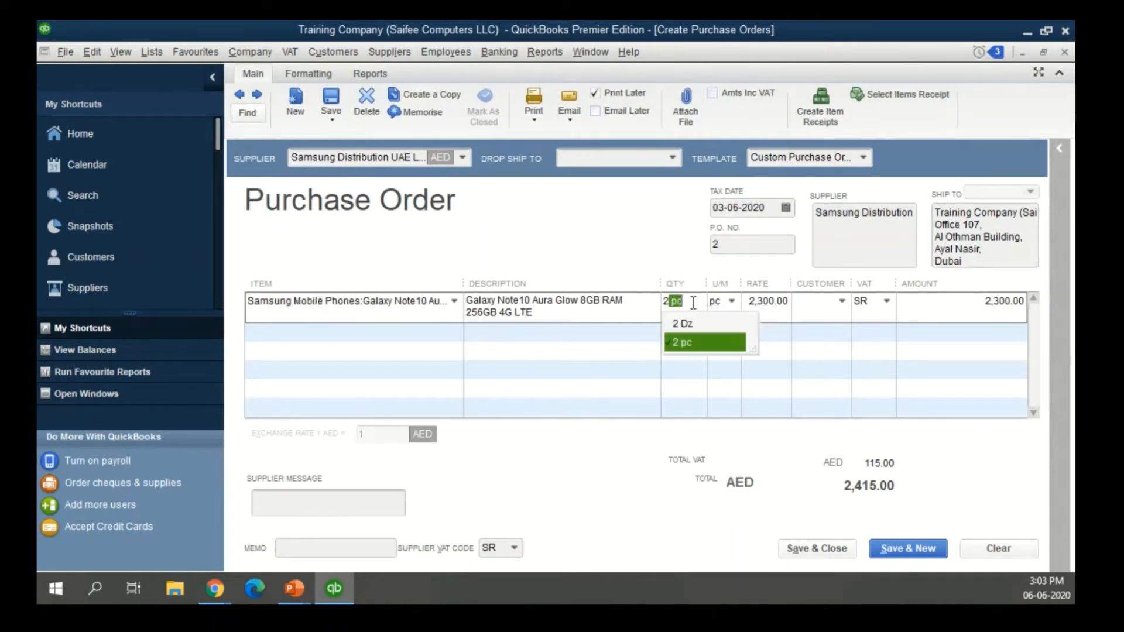
pyautogui.write('00')
pyautogui.press('Tab')
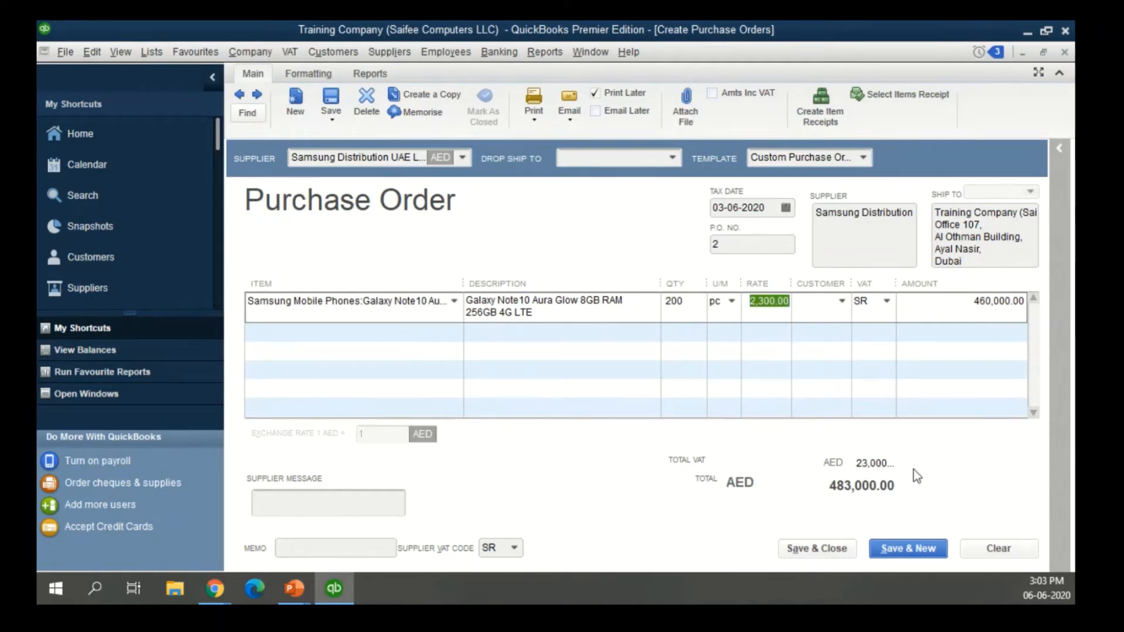
pyautogui.click(831, 555)
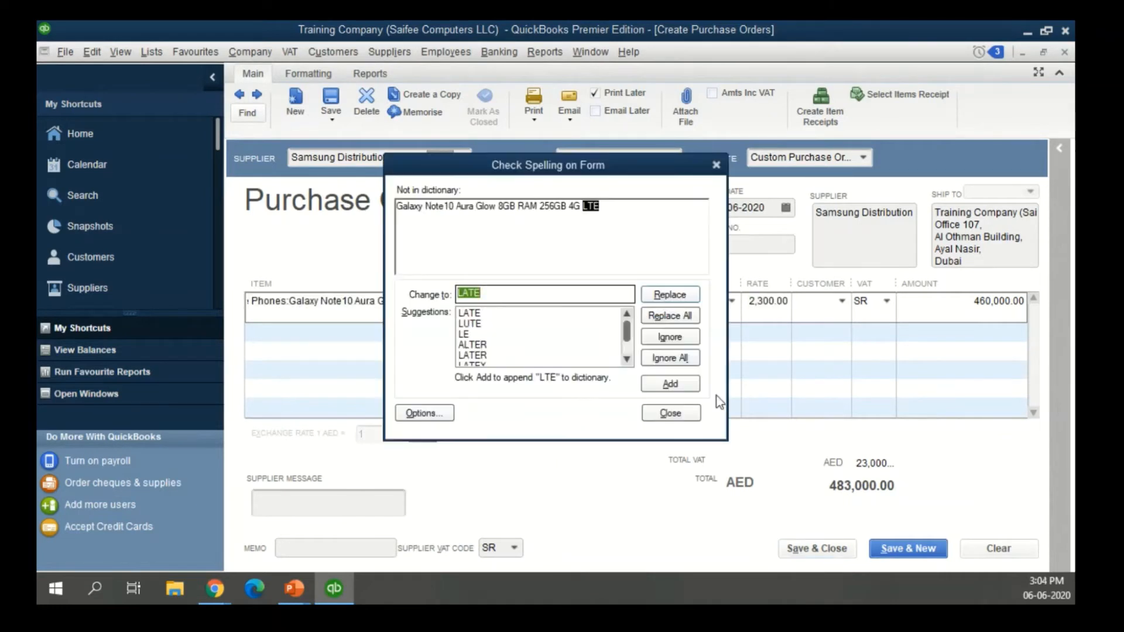
pyautogui.click(677, 414)
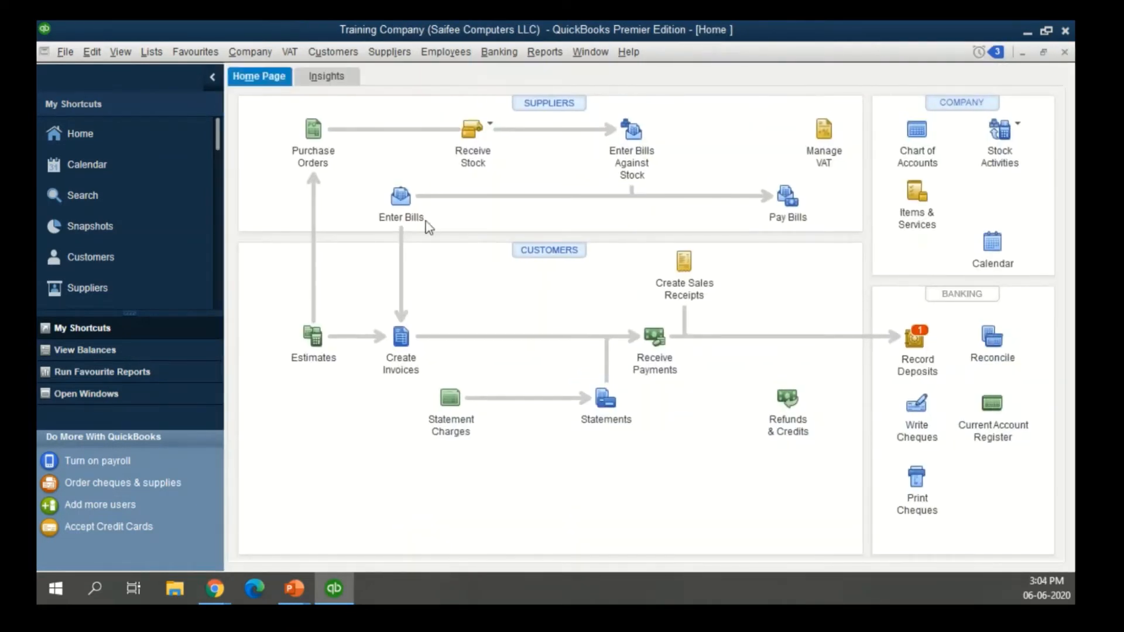
# Step: Create a bill for Samsung Distribution UAE LLC and receive it against the open purchase order dated 03-06-2020
pyautogui.click(401, 196)
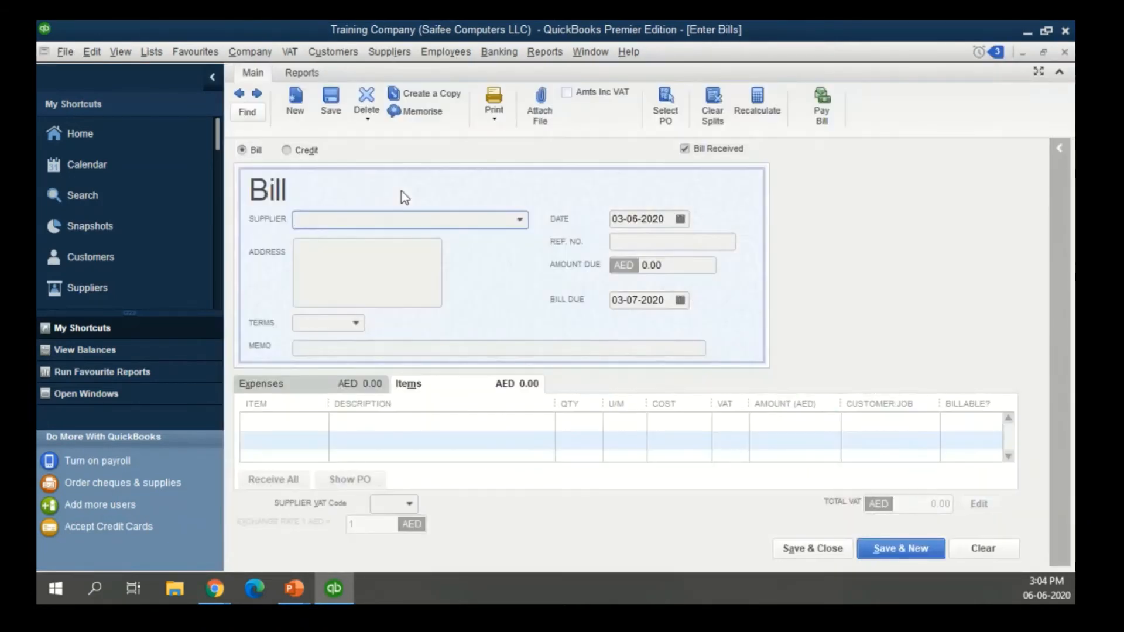
pyautogui.click(521, 220)
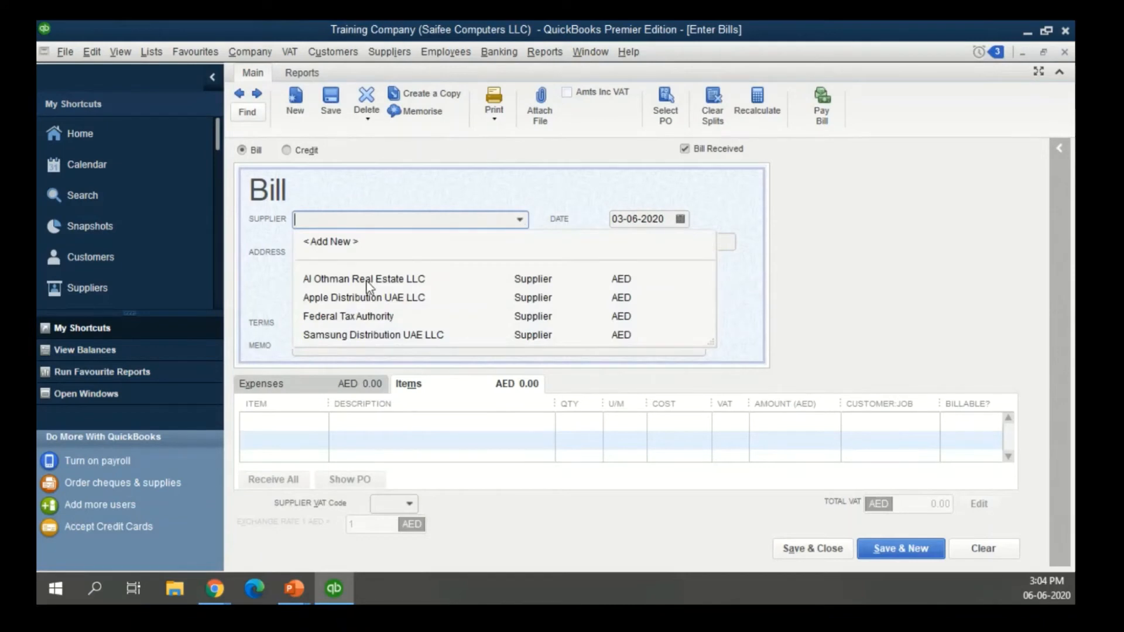
pyautogui.click(343, 336)
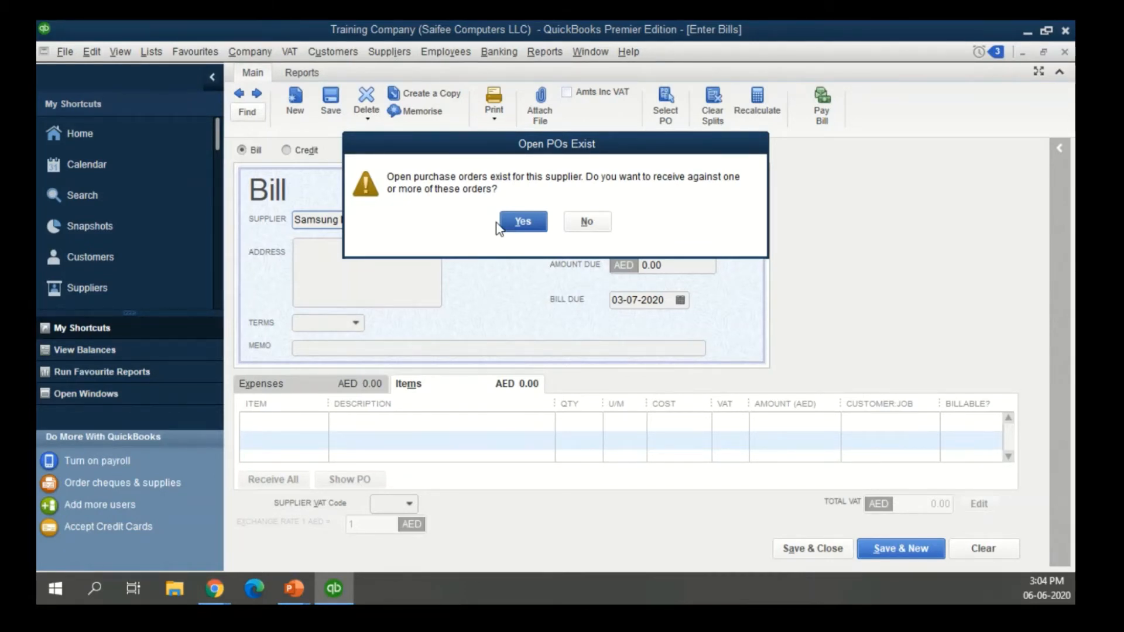
pyautogui.click(537, 224)
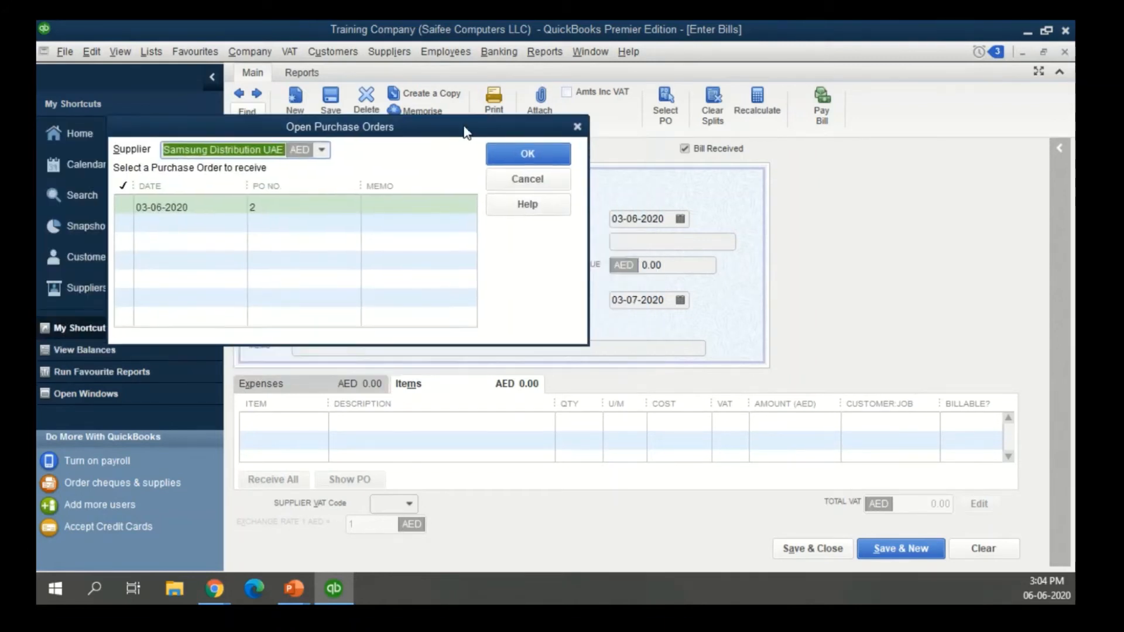
pyautogui.click(124, 208)
pyautogui.click(527, 153)
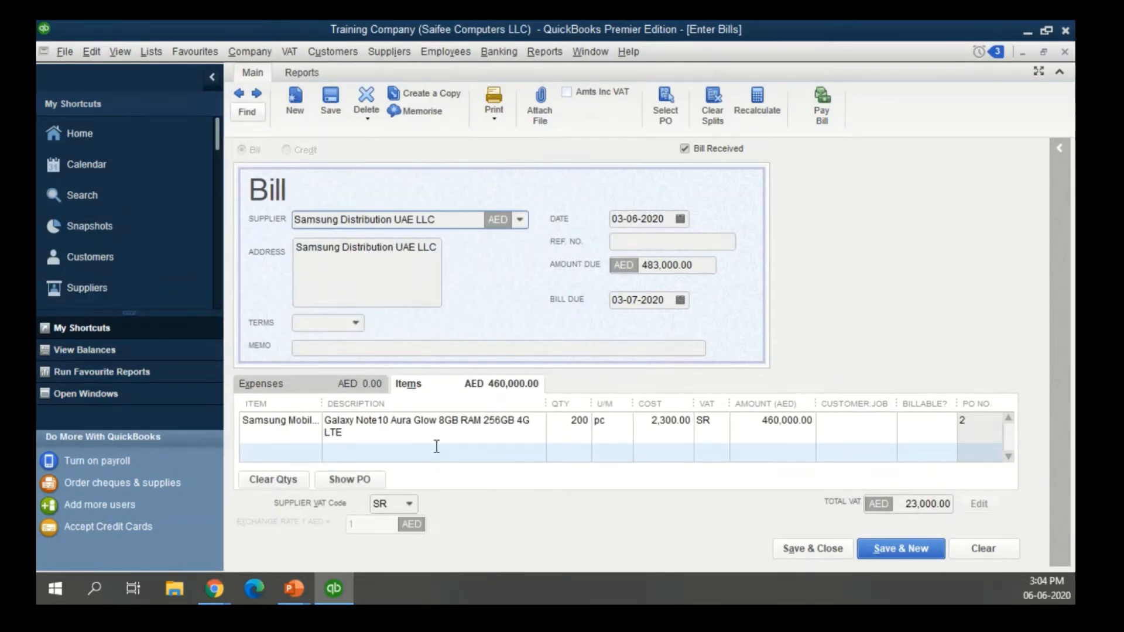
# Step: Enter reference number S99234 and the memo Samsung Note 10 purchases on the bill, then save and close it
pyautogui.click(628, 241)
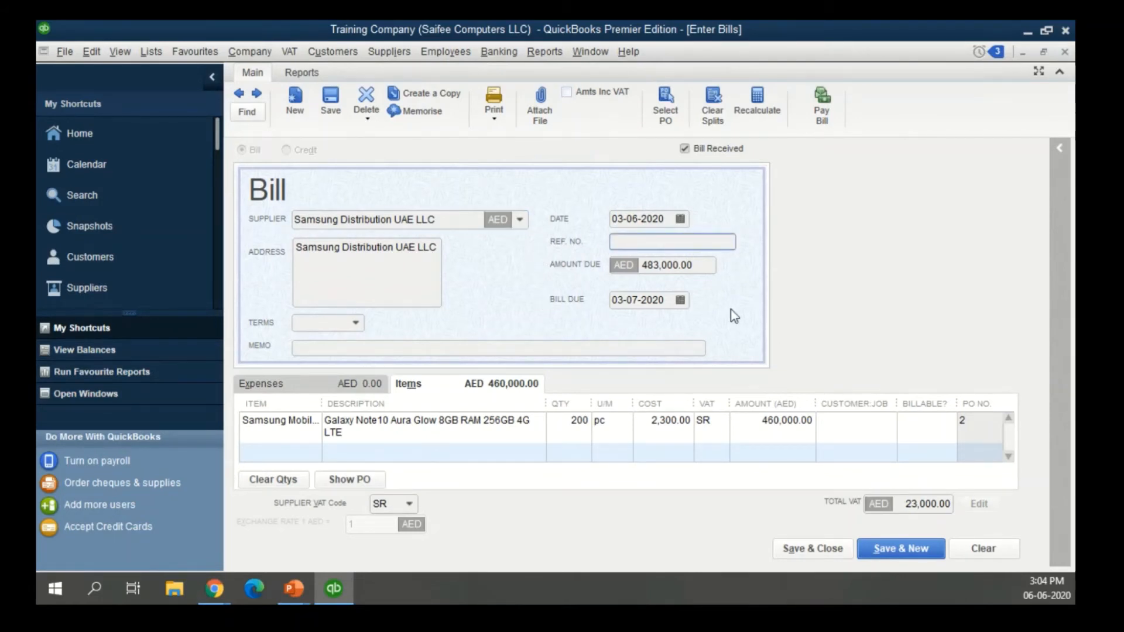
pyautogui.write('S99234')
pyautogui.click(468, 350)
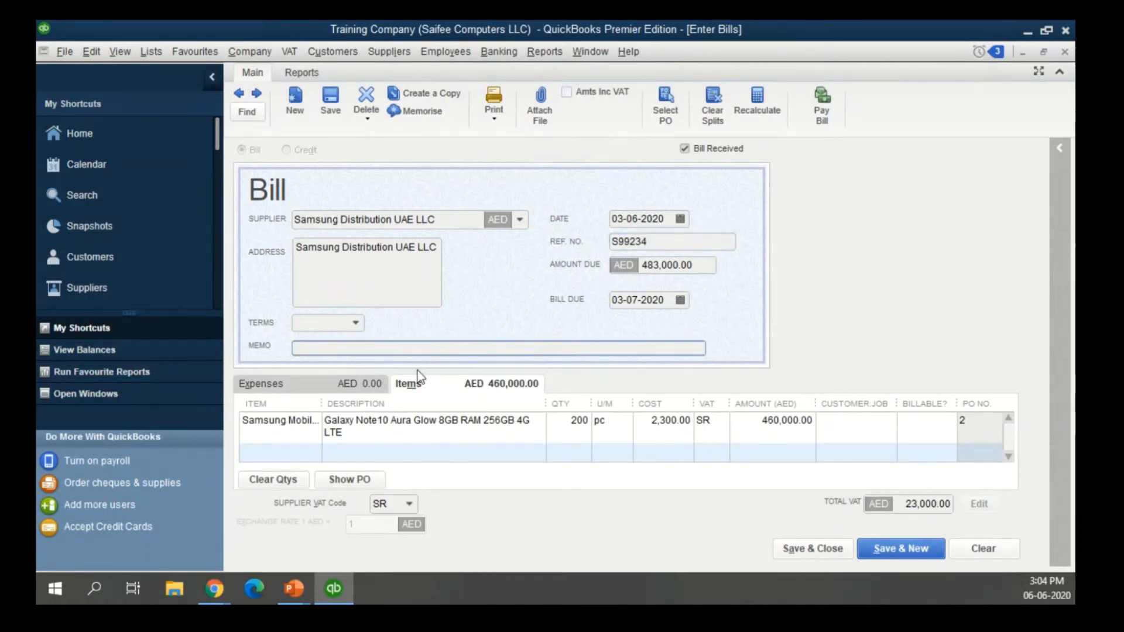
pyautogui.write('Sams')
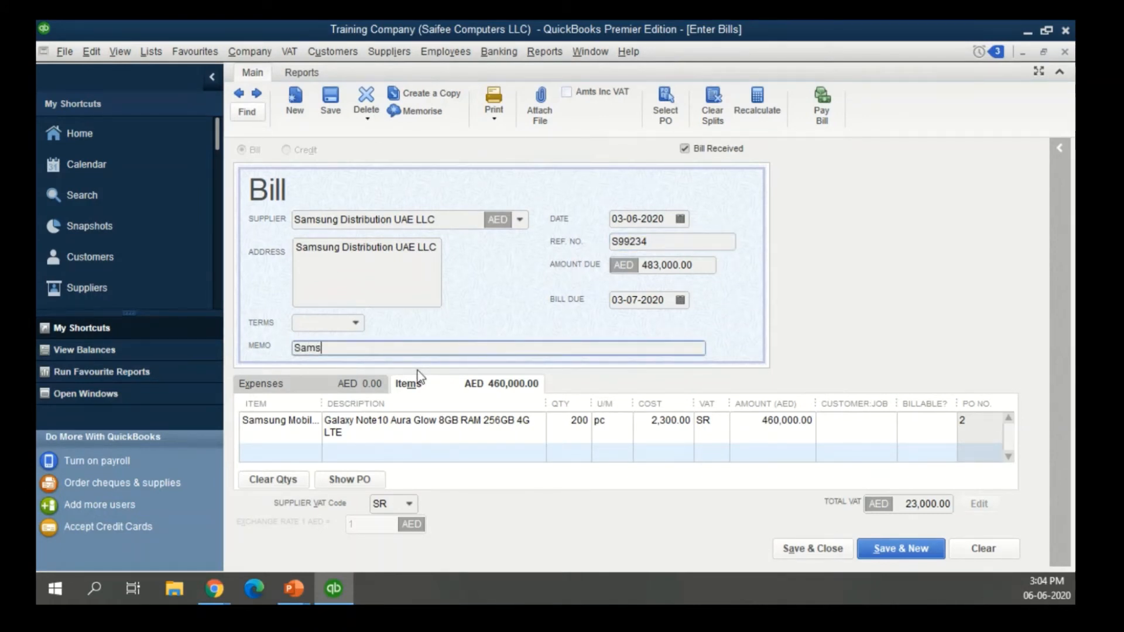
pyautogui.write('ung Note 10 purchases')
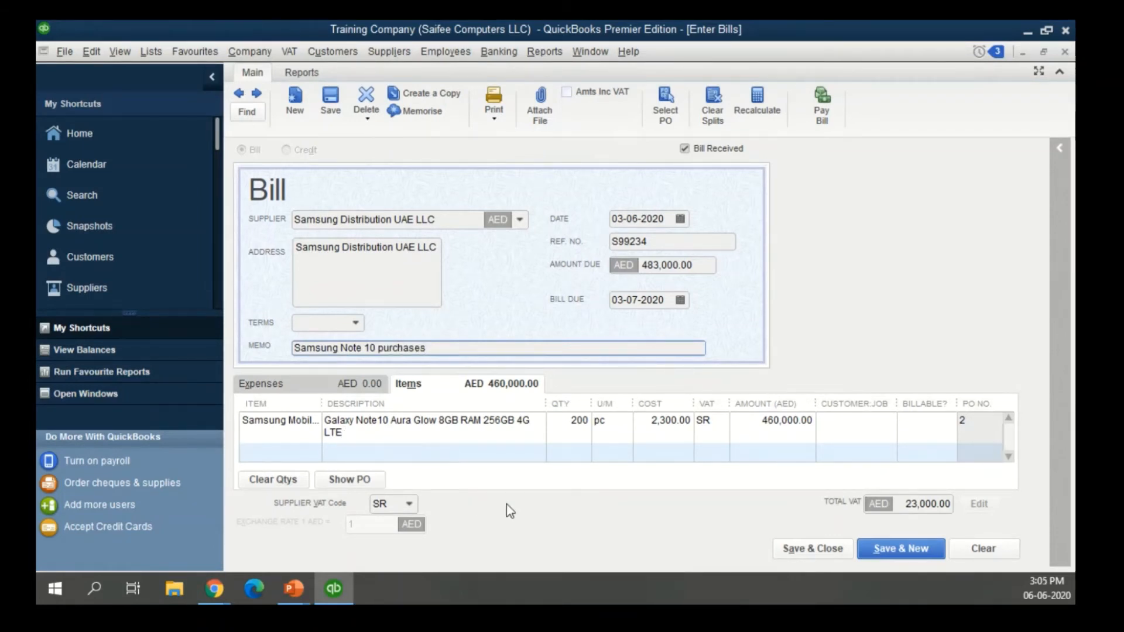
pyautogui.click(803, 556)
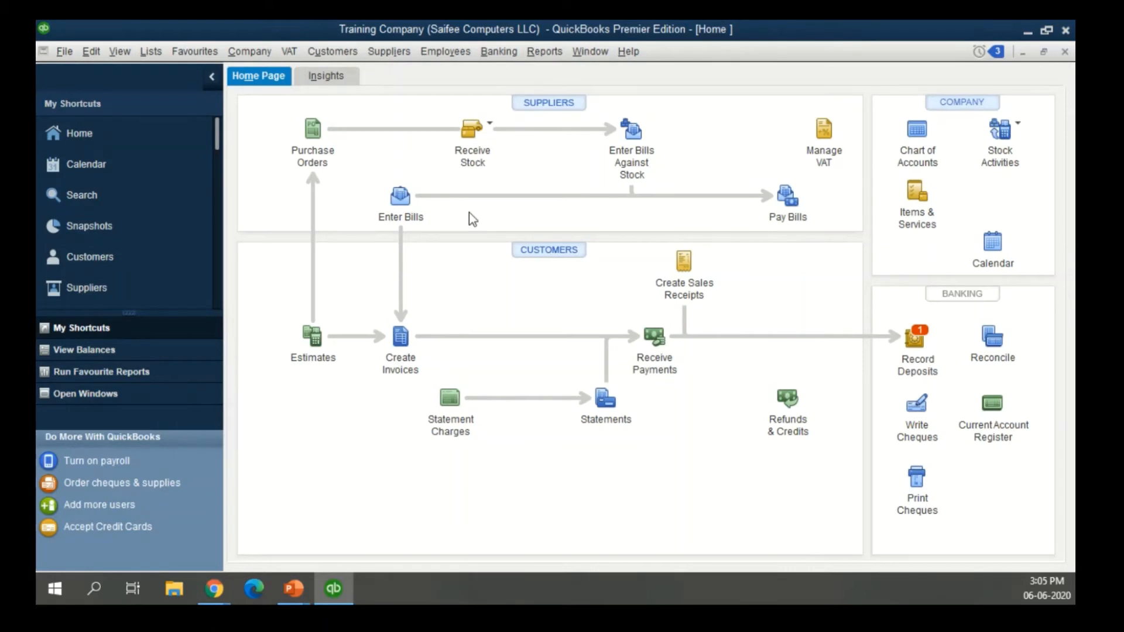
pyautogui.hotkey('alt', 'Tab')
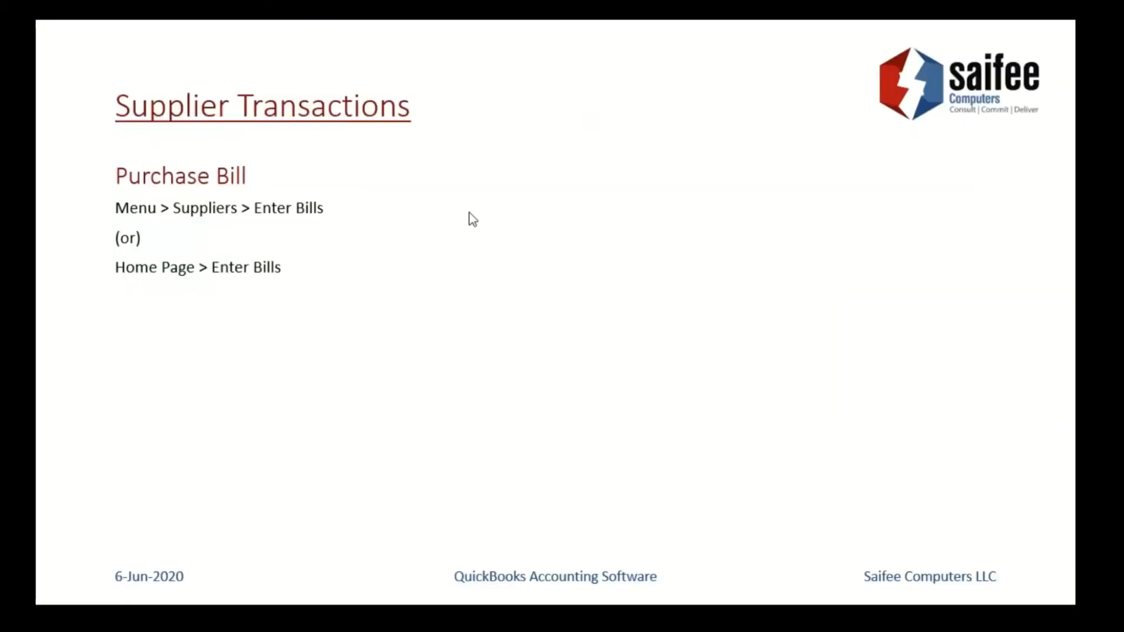
pyautogui.press('Right')
pyautogui.press('Right')
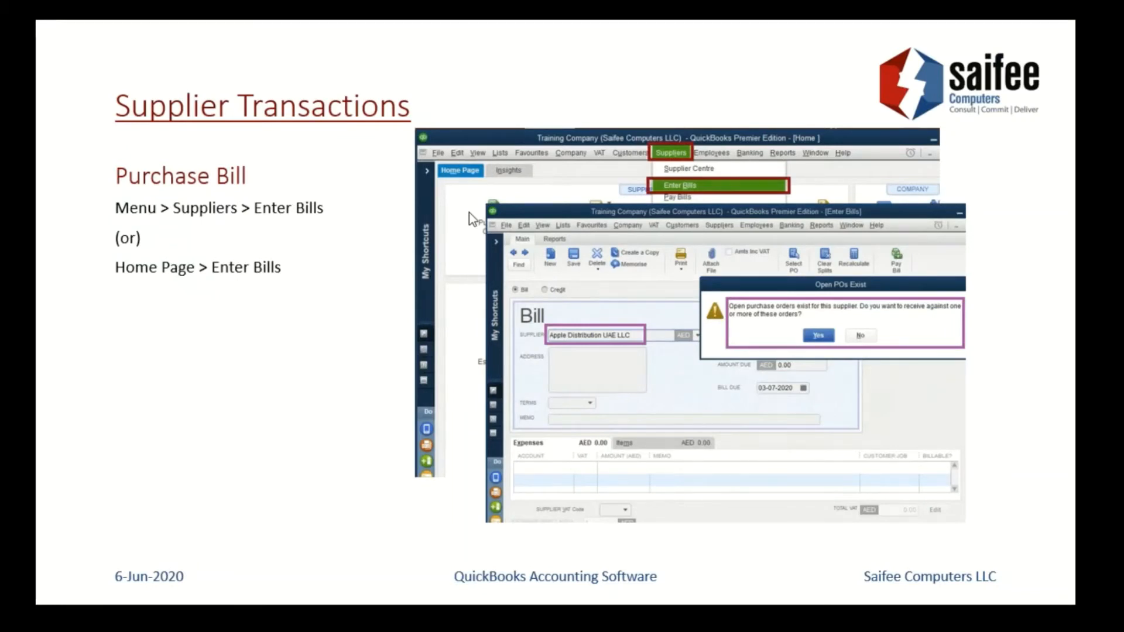
pyautogui.press('Right')
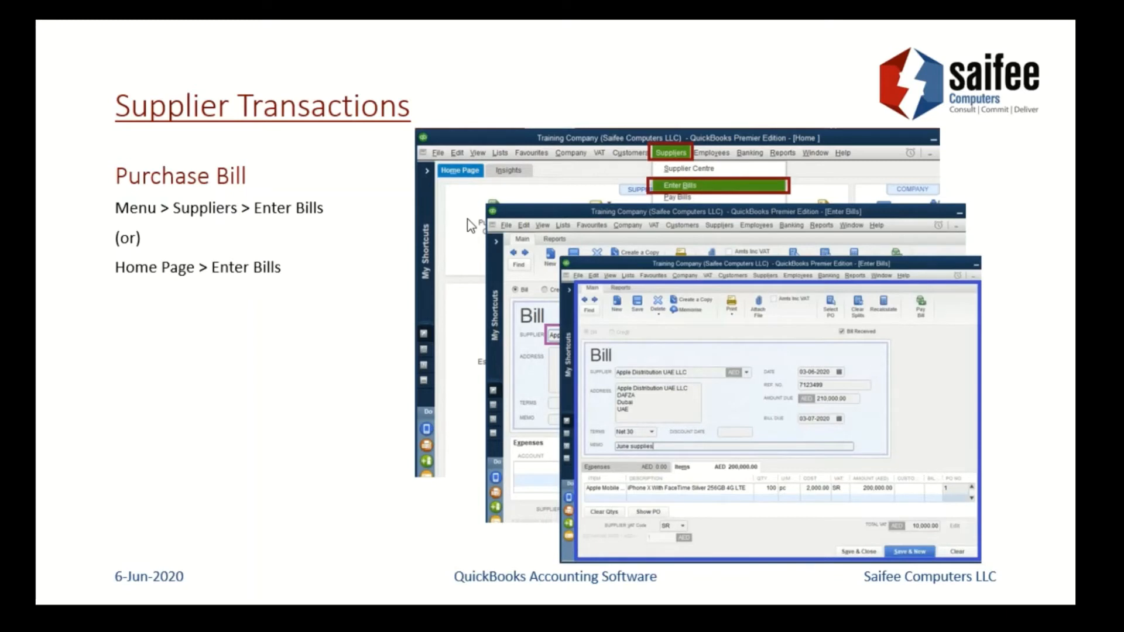
pyautogui.press('Right')
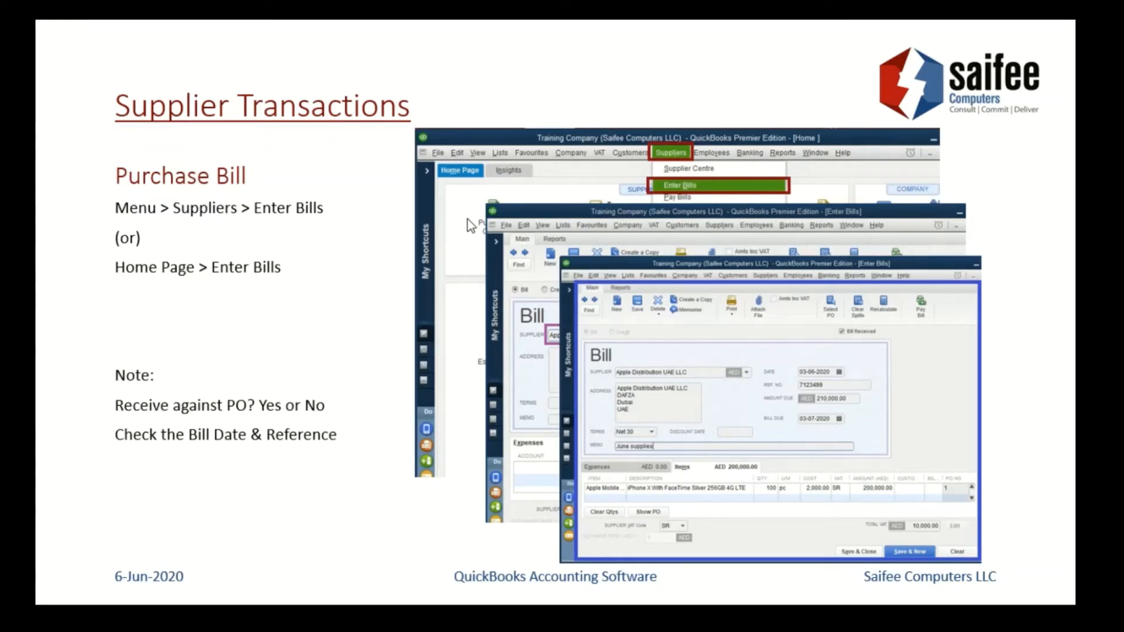
pyautogui.click(837, 409)
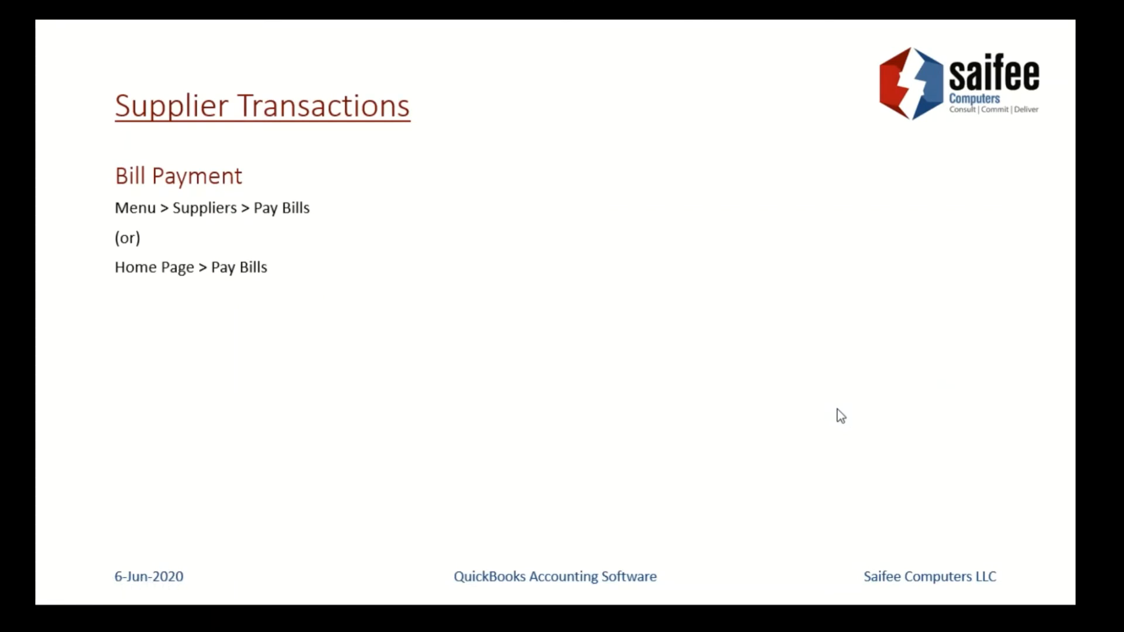
pyautogui.hotkey('alt', 'Tab')
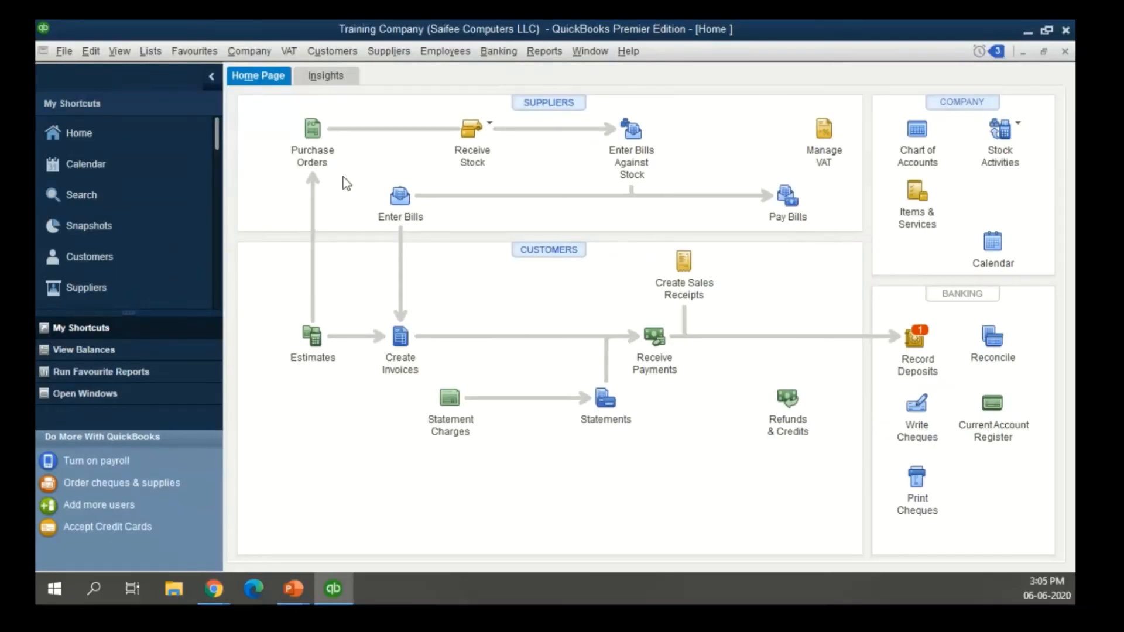
# Step: Start paying bills, select the Samsung Distribution UAE LLC bill and set its amount to pay to 150,000
pyautogui.click(787, 204)
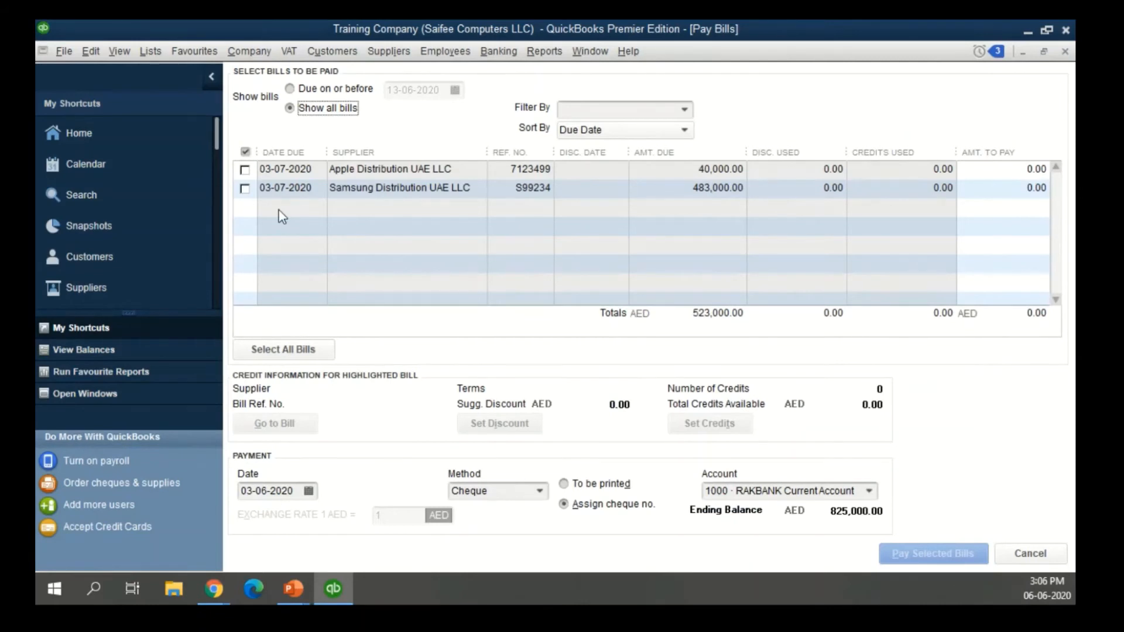
pyautogui.click(367, 193)
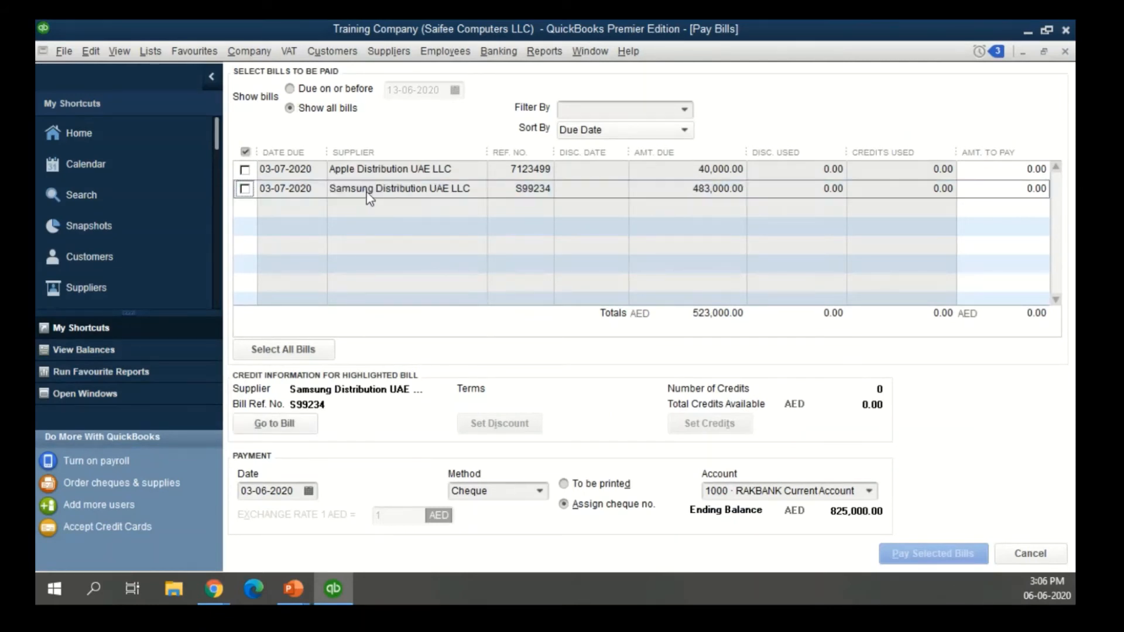
pyautogui.click(244, 188)
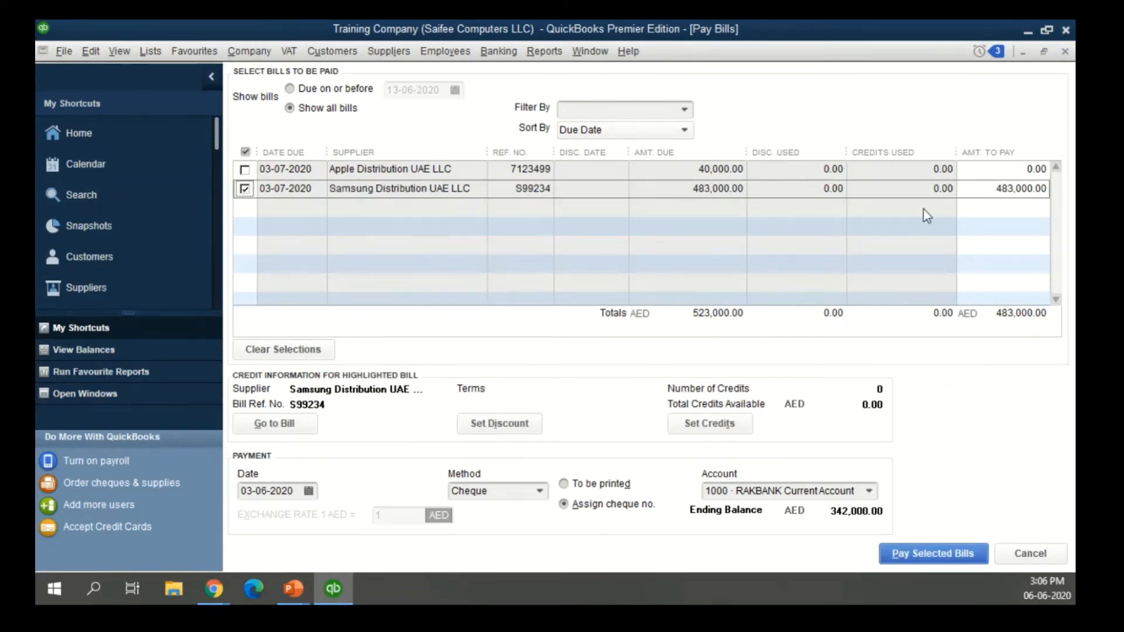
pyautogui.click(980, 192)
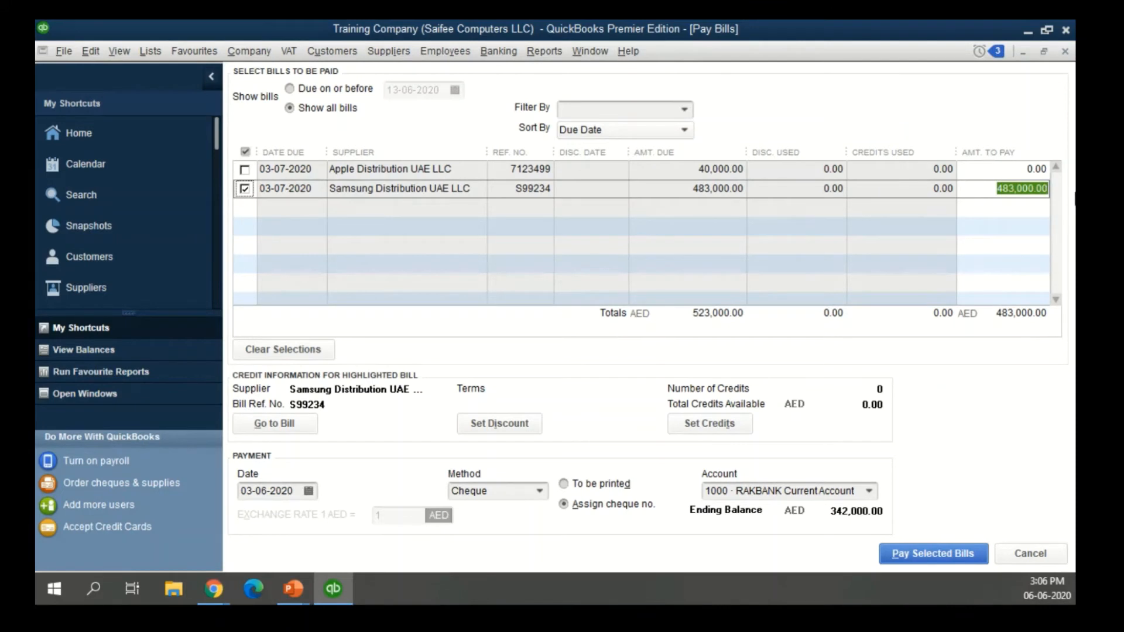
pyautogui.write('15000')
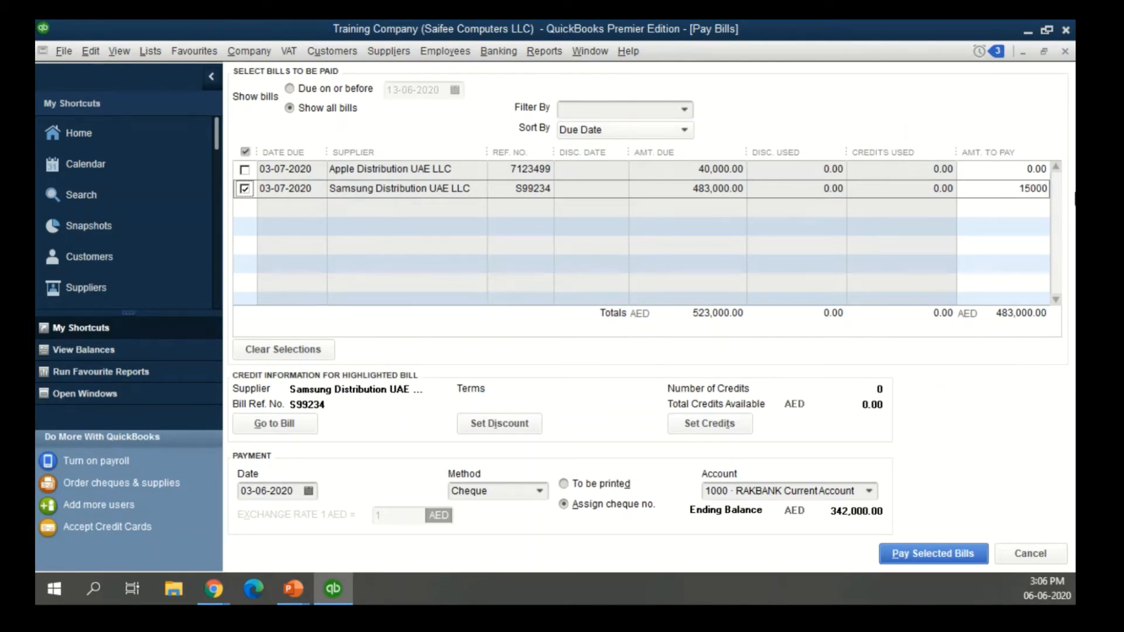
pyautogui.write('0')
pyautogui.press('Tab')
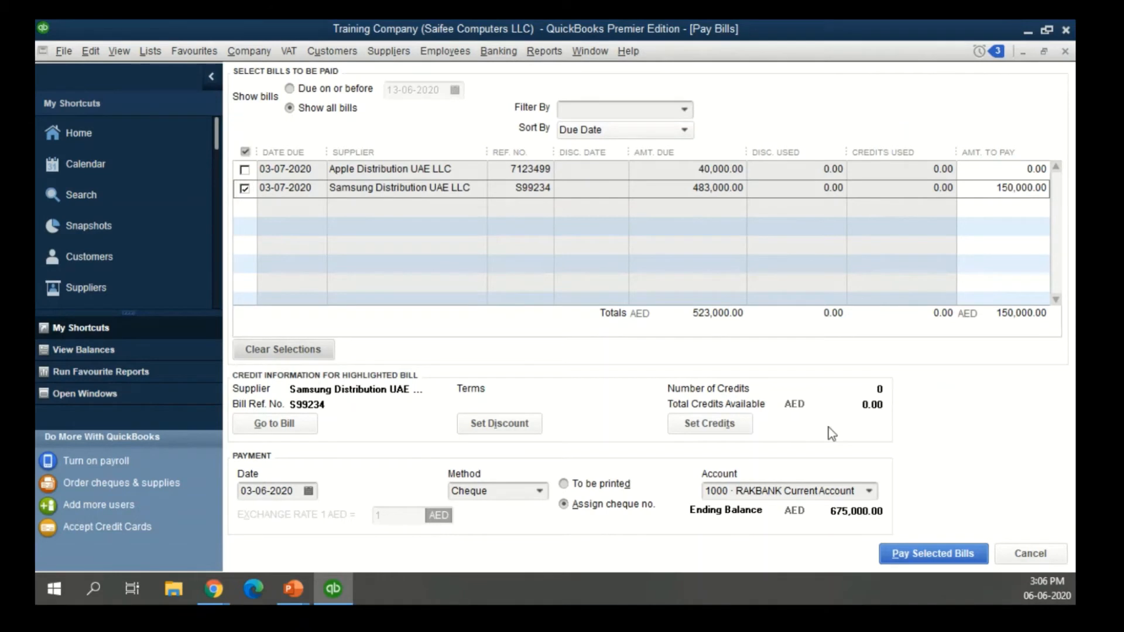
# Step: Review the payment date, available payment methods, cheque number option and available payment accounts, keeping Cheque and 1000 · RAKBANK Current Account
pyautogui.click(307, 493)
pyautogui.click(316, 492)
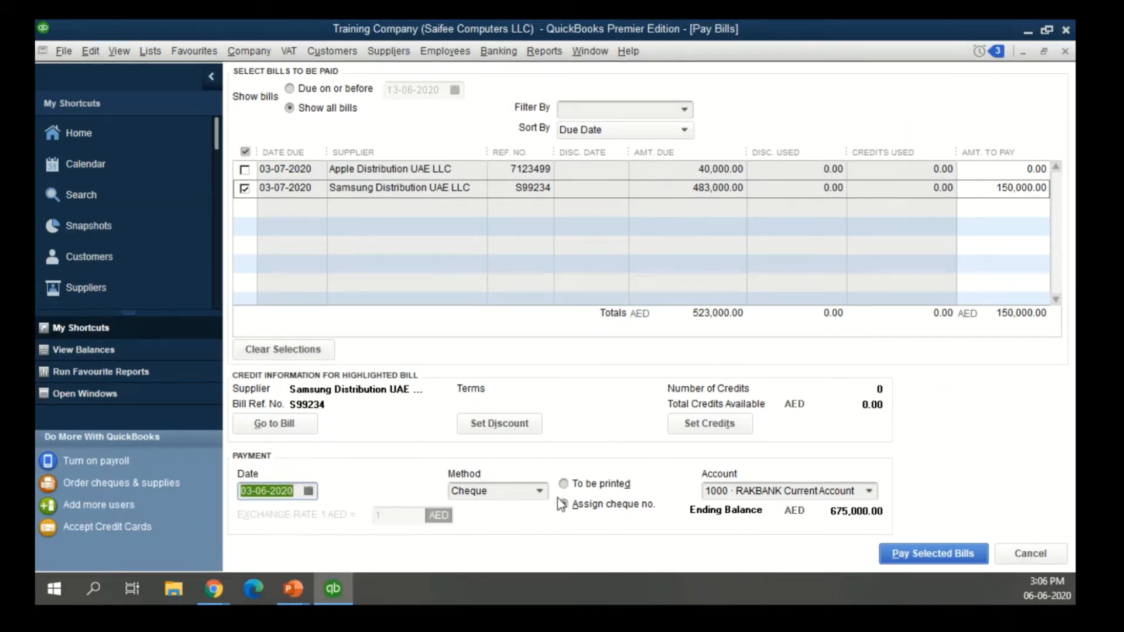
pyautogui.click(539, 492)
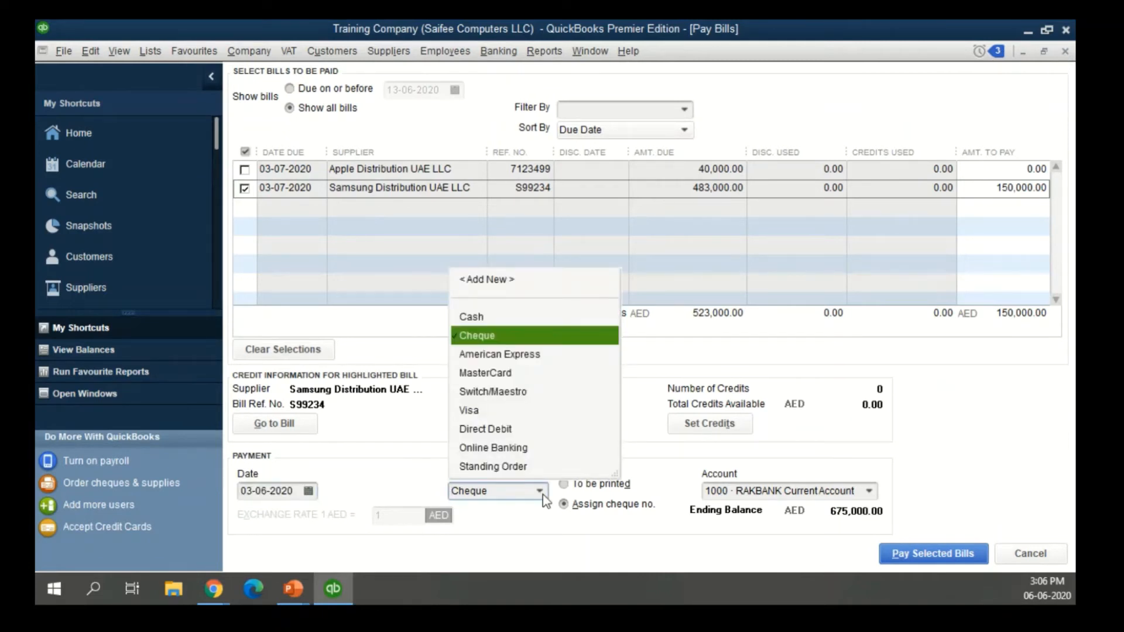
pyautogui.click(543, 494)
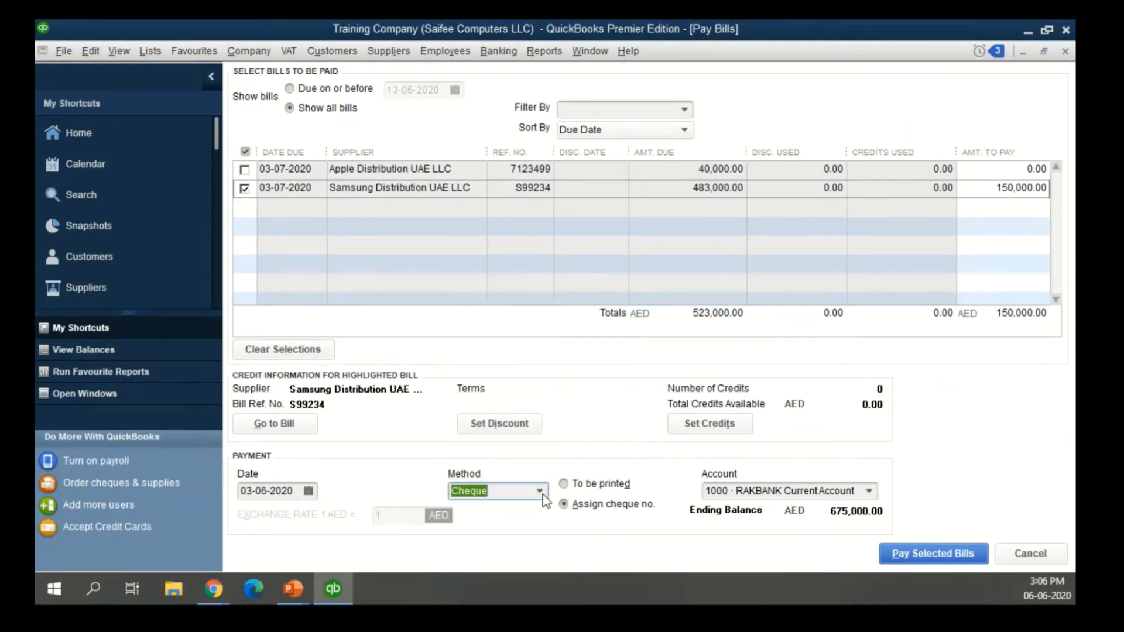
pyautogui.click(592, 506)
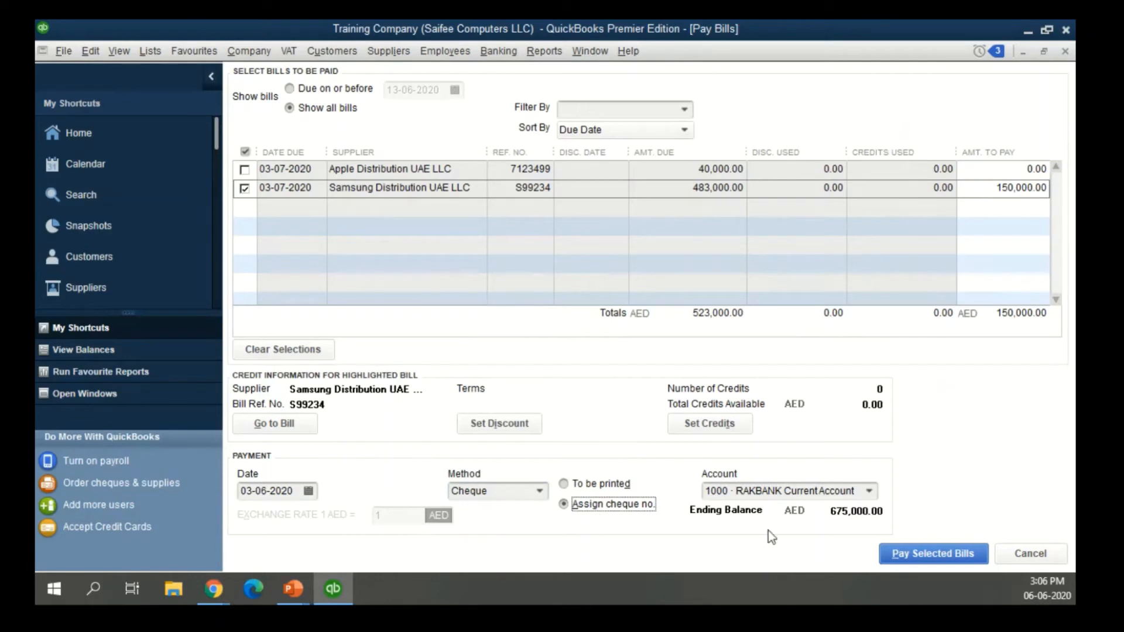
pyautogui.click(869, 492)
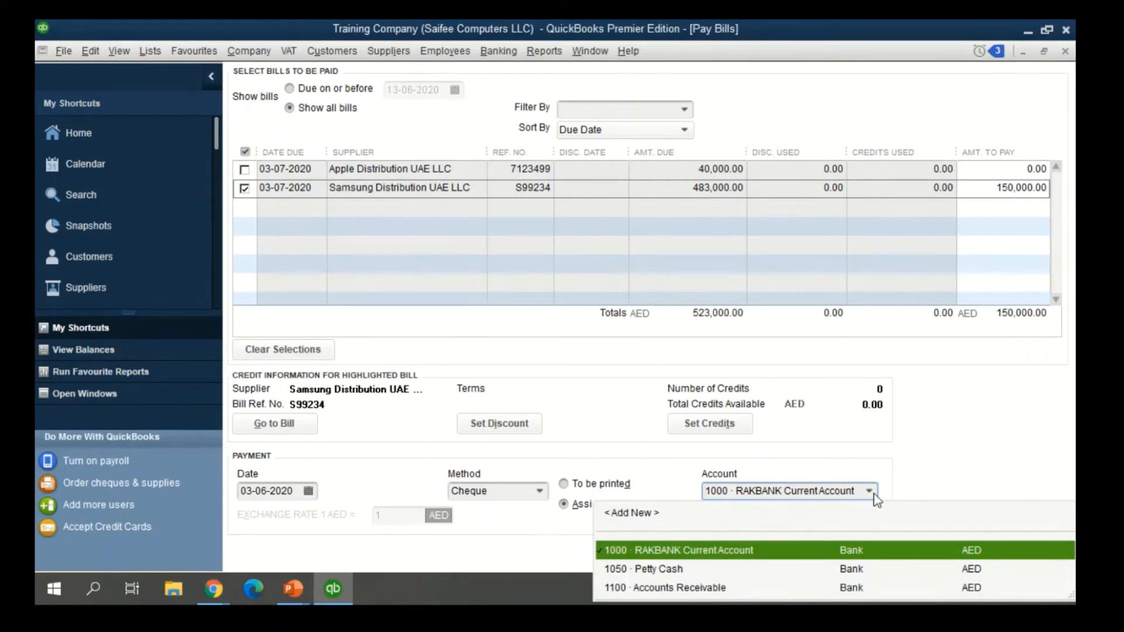
pyautogui.click(874, 496)
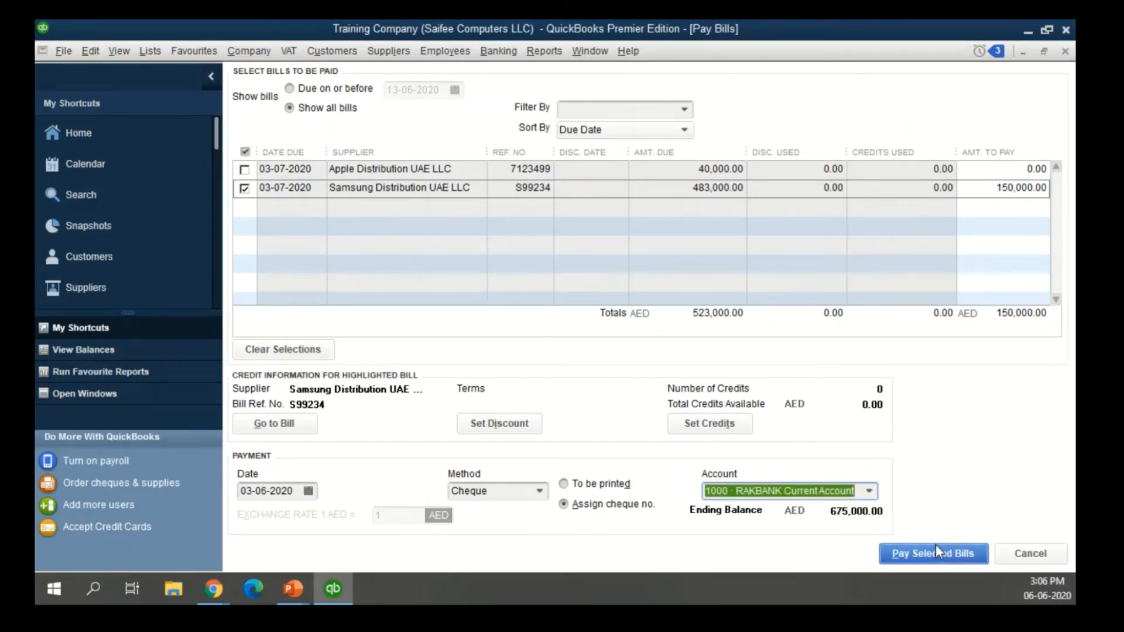
# Step: Pay the selected Samsung bill and assign cheque number 000002 to the payment
pyautogui.click(936, 564)
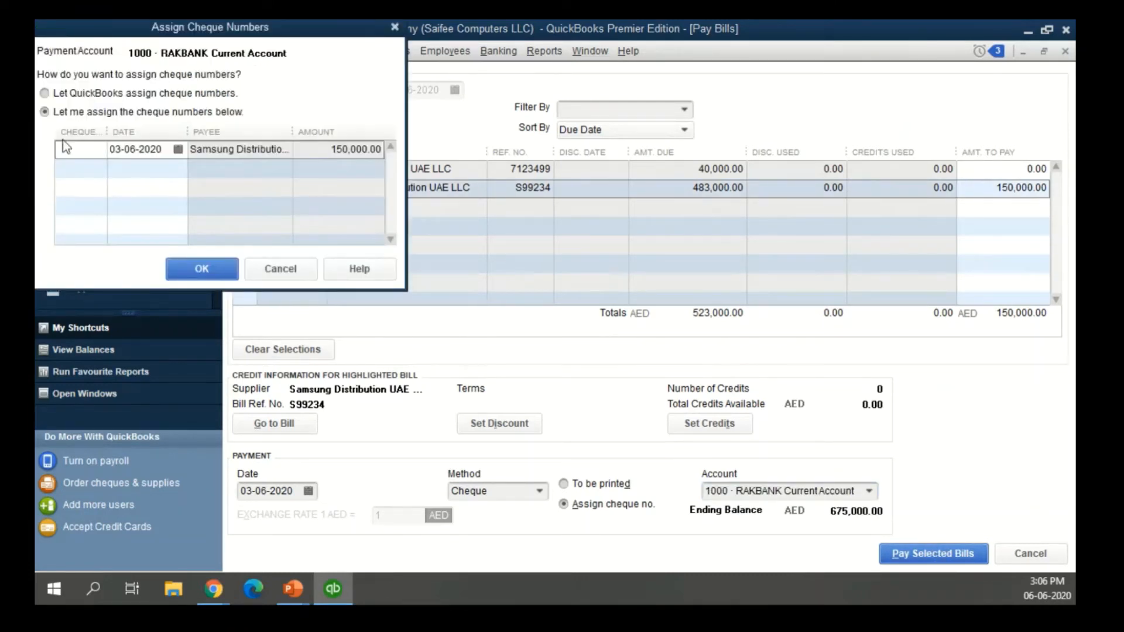
pyautogui.write('000002')
pyautogui.click(199, 273)
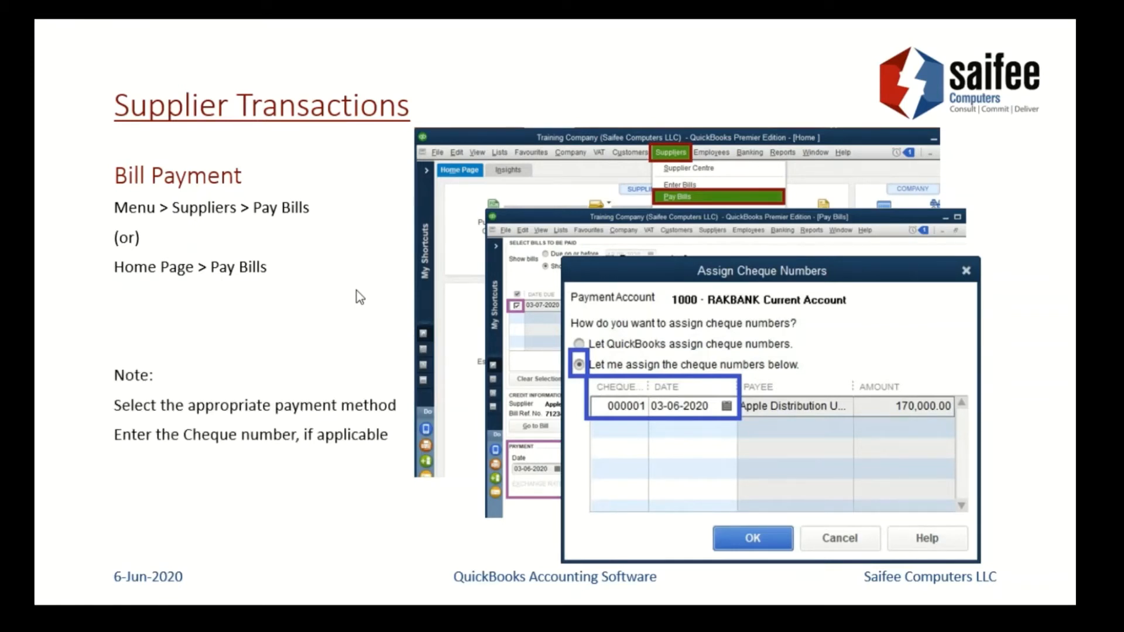
pyautogui.click(356, 290)
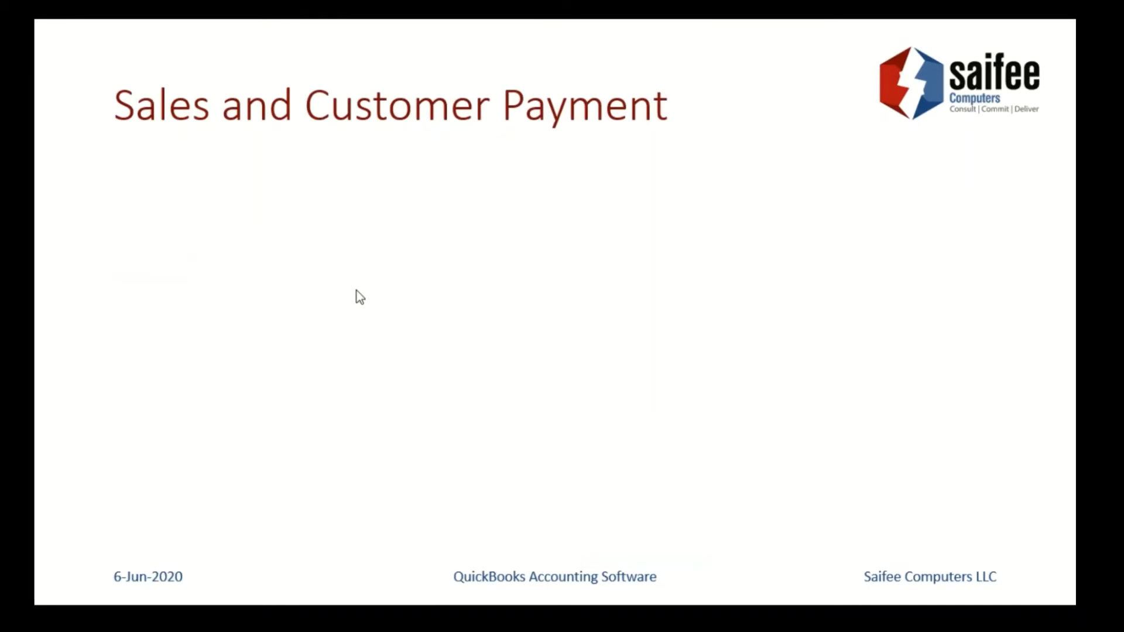
pyautogui.click(360, 297)
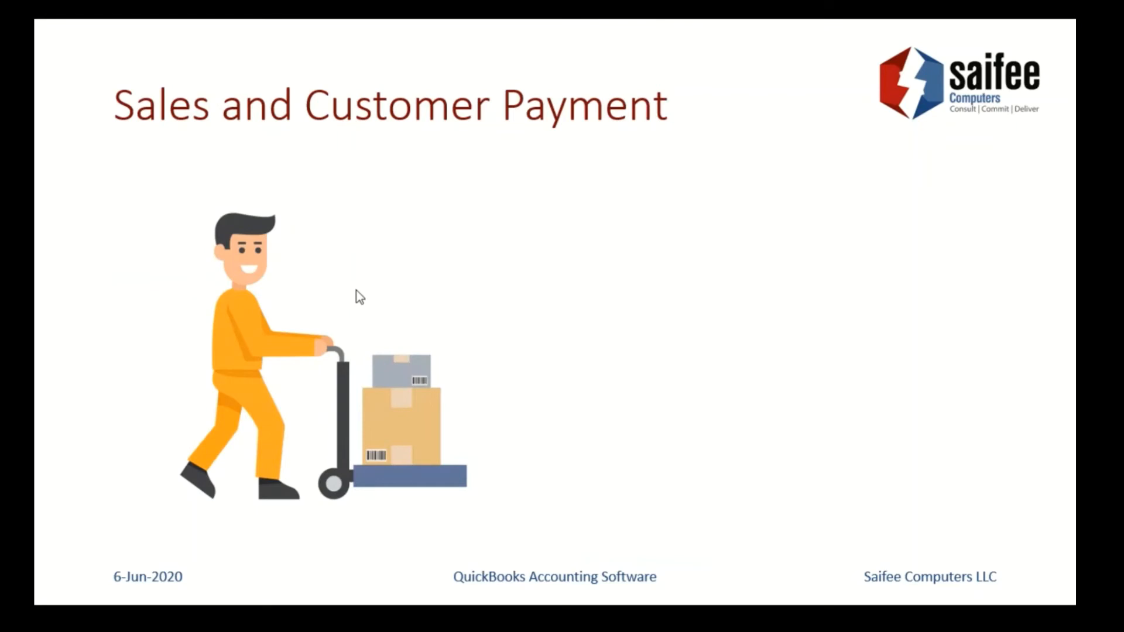
pyautogui.press('Right')
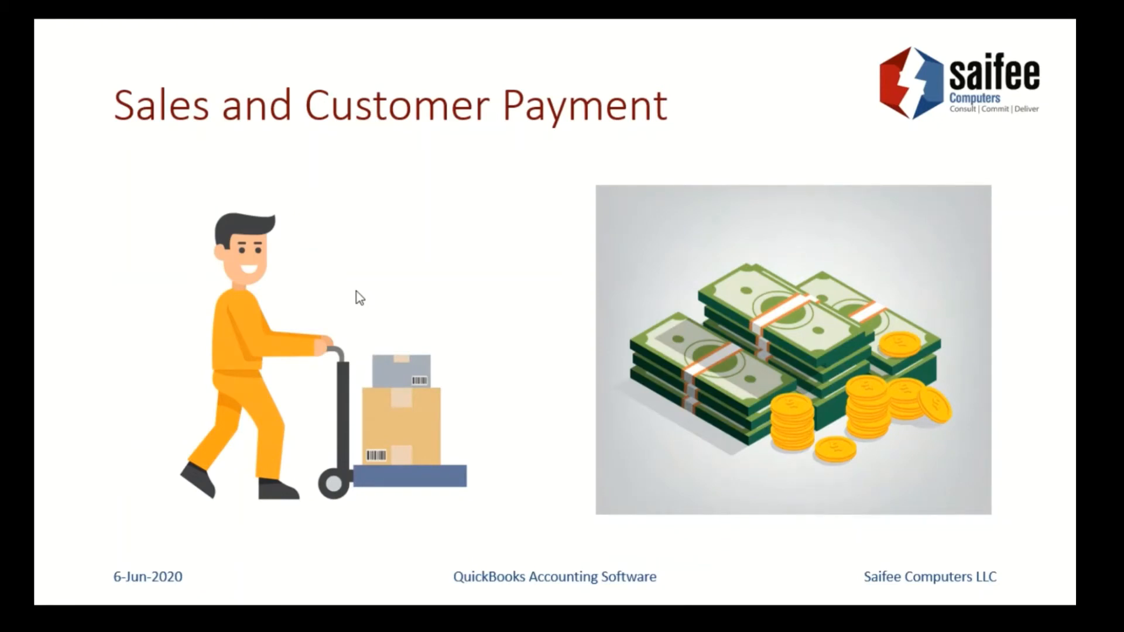
pyautogui.press('Right')
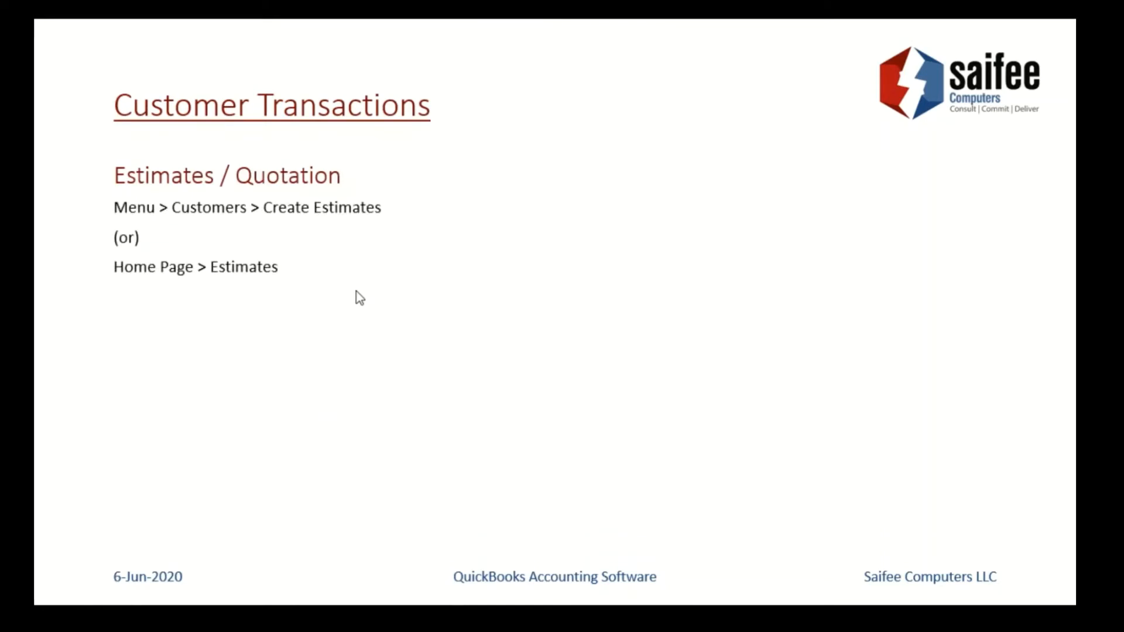
# Step: Switch to QuickBooks, open the estimate form and go back to the previous estimate for ABC Mobile Phones LLC
pyautogui.hotkey('alt', 'Tab')
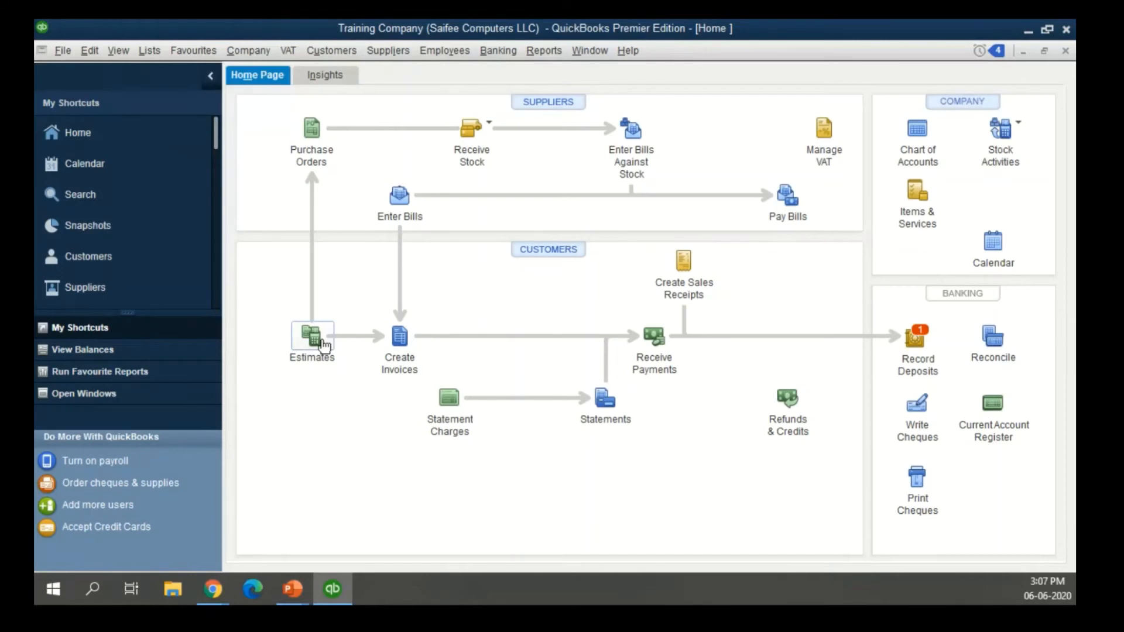
pyautogui.click(321, 342)
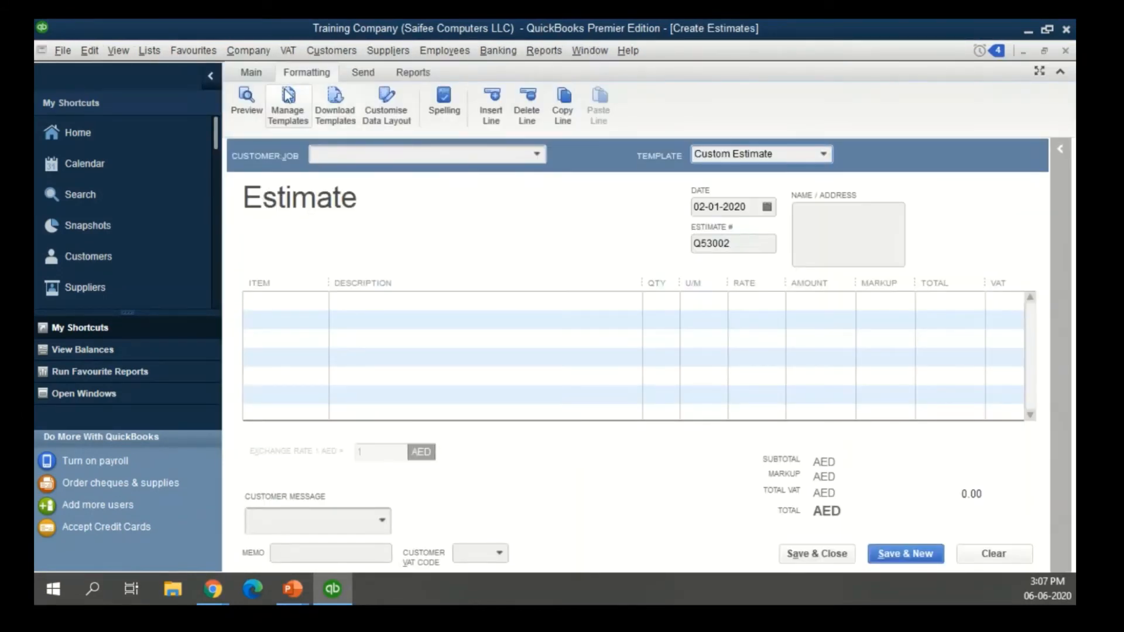
pyautogui.click(251, 72)
pyautogui.click(237, 92)
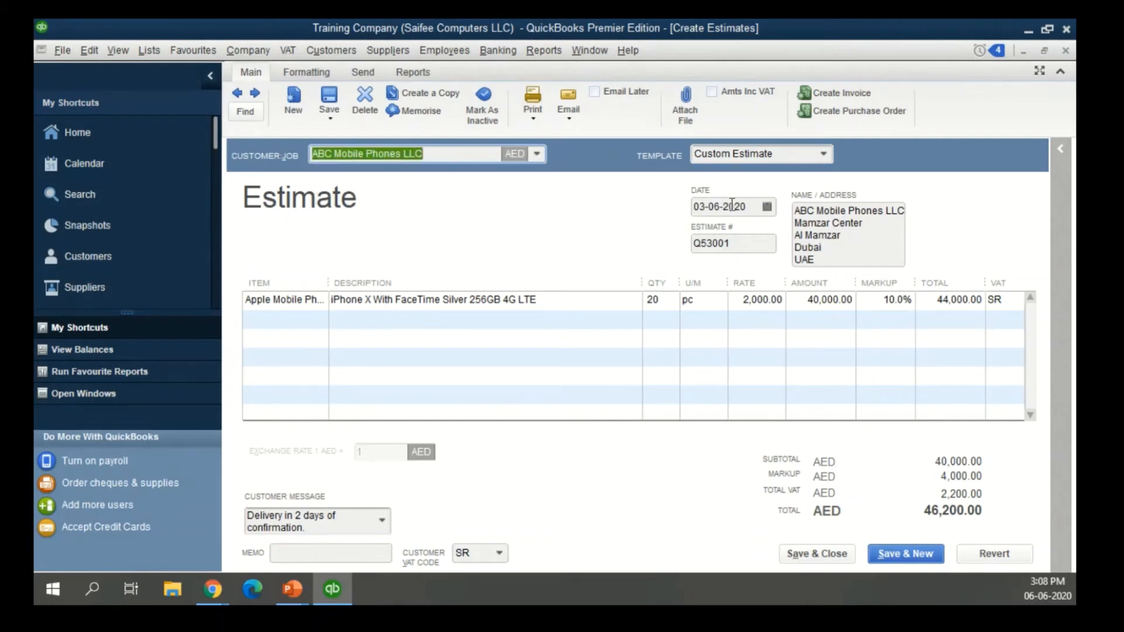
# Step: Widen the item column of the estimate and examine the estimate number and the iPhone X line's rate
pyautogui.click(758, 243)
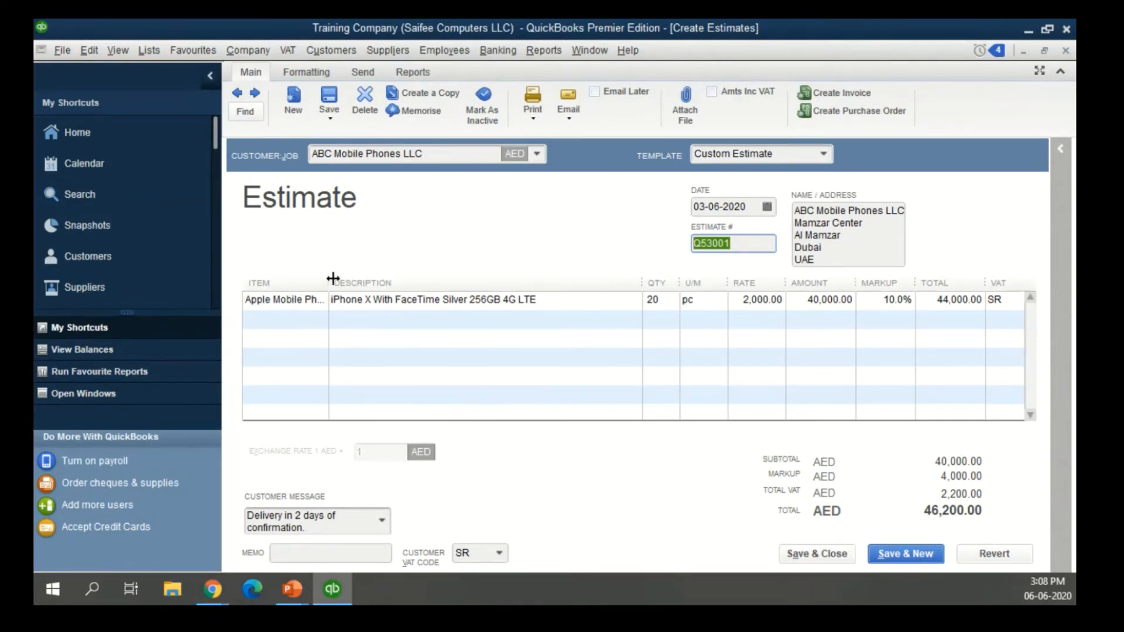
pyautogui.moveTo(329, 283); pyautogui.dragTo(394, 287)
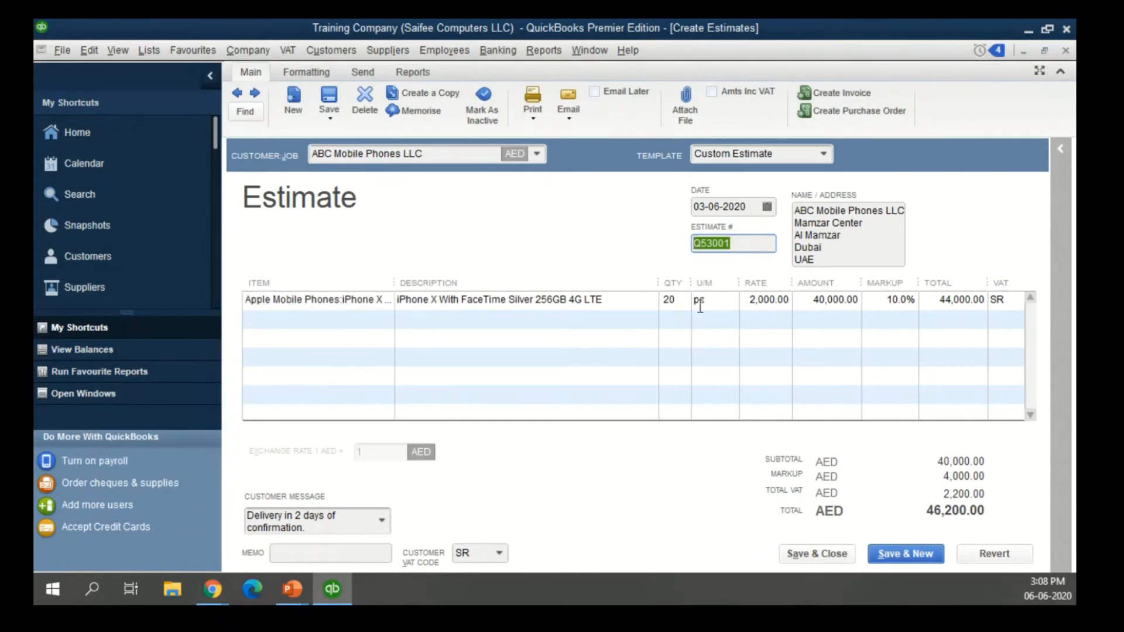
pyautogui.click(753, 302)
pyautogui.moveTo(753, 302); pyautogui.dragTo(795, 303)
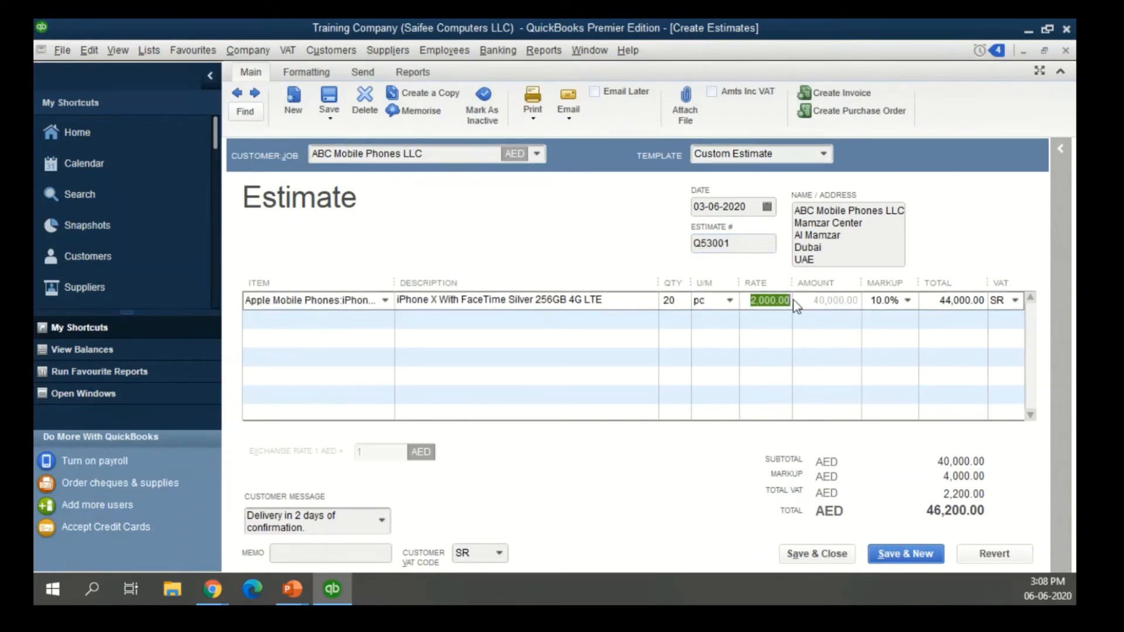
# Step: Set the markup on the iPhone X estimate line to 10%
pyautogui.click(865, 301)
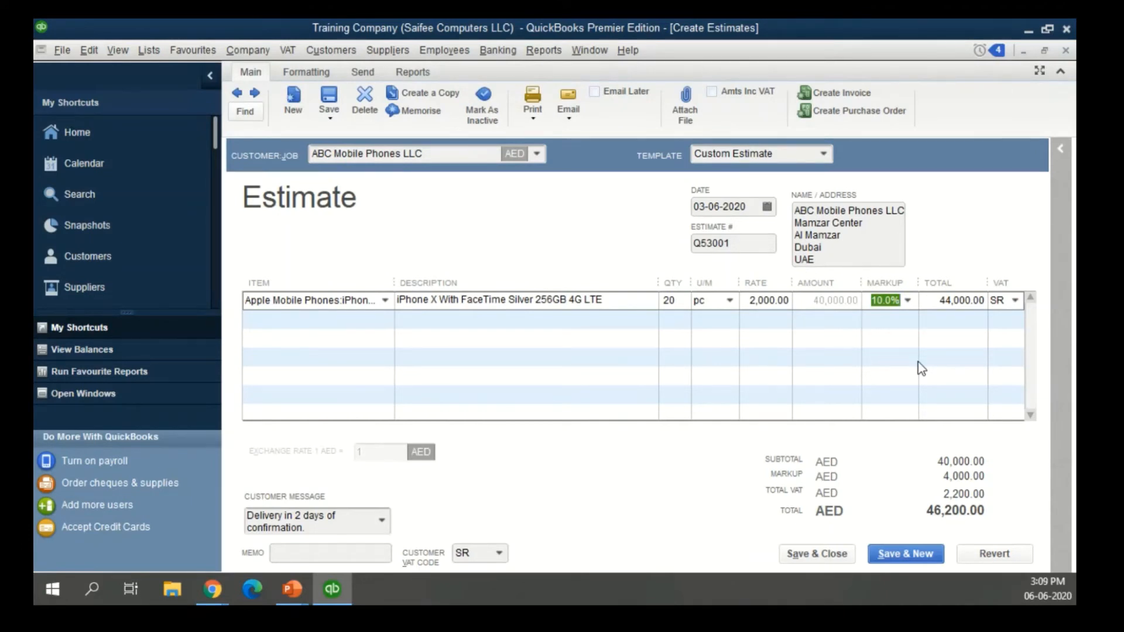
pyautogui.write('`1')
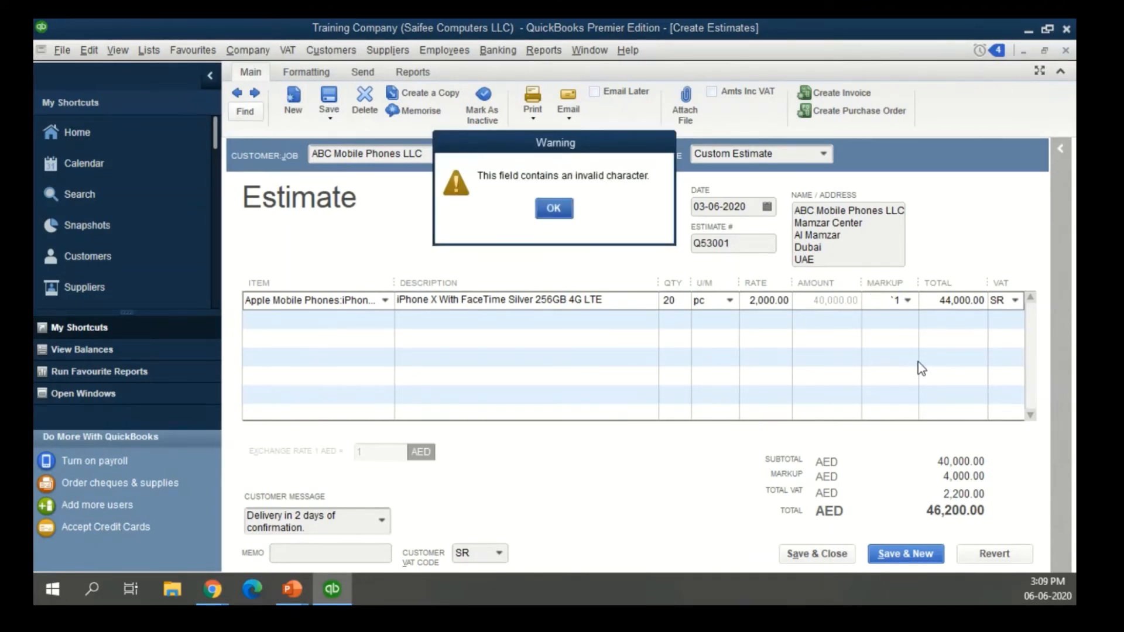
pyautogui.click(537, 215)
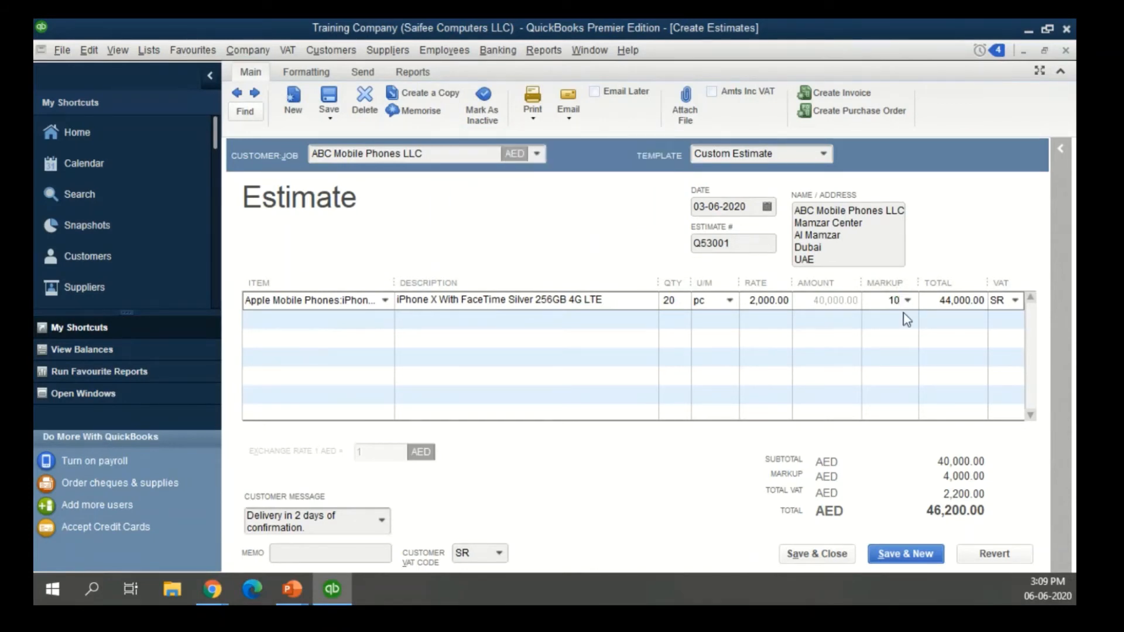
pyautogui.write('10')
pyautogui.press('Tab')
# Step: Examine the iPhone X line's total and the VAT codes available for it, keeping SR
pyautogui.click(932, 305)
pyautogui.moveTo(932, 303); pyautogui.dragTo(1024, 292)
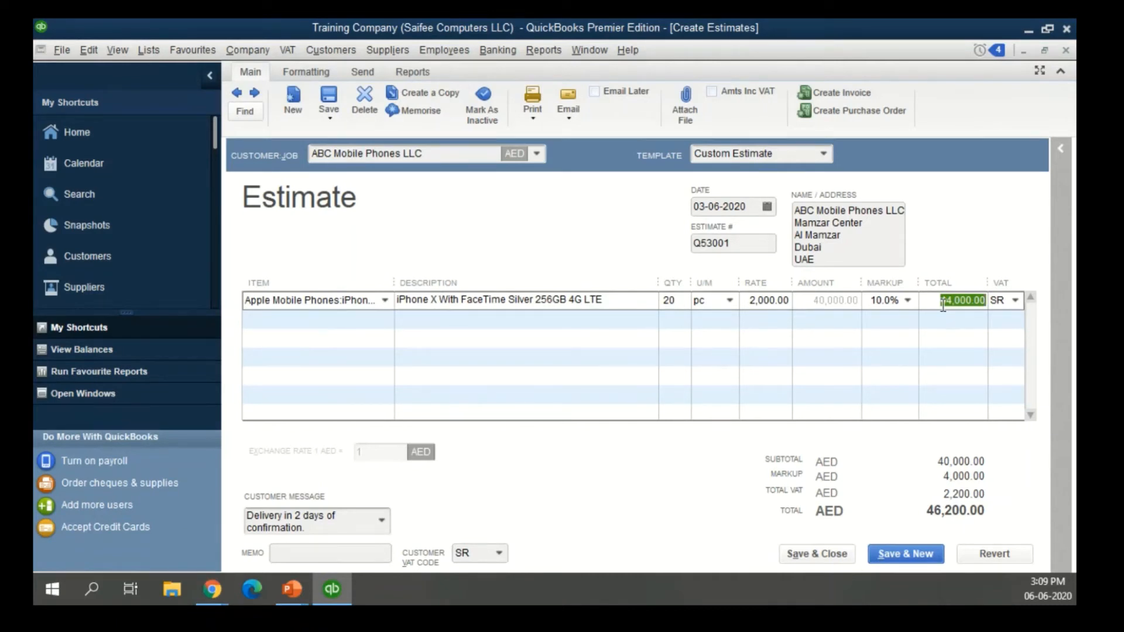
pyautogui.click(1015, 301)
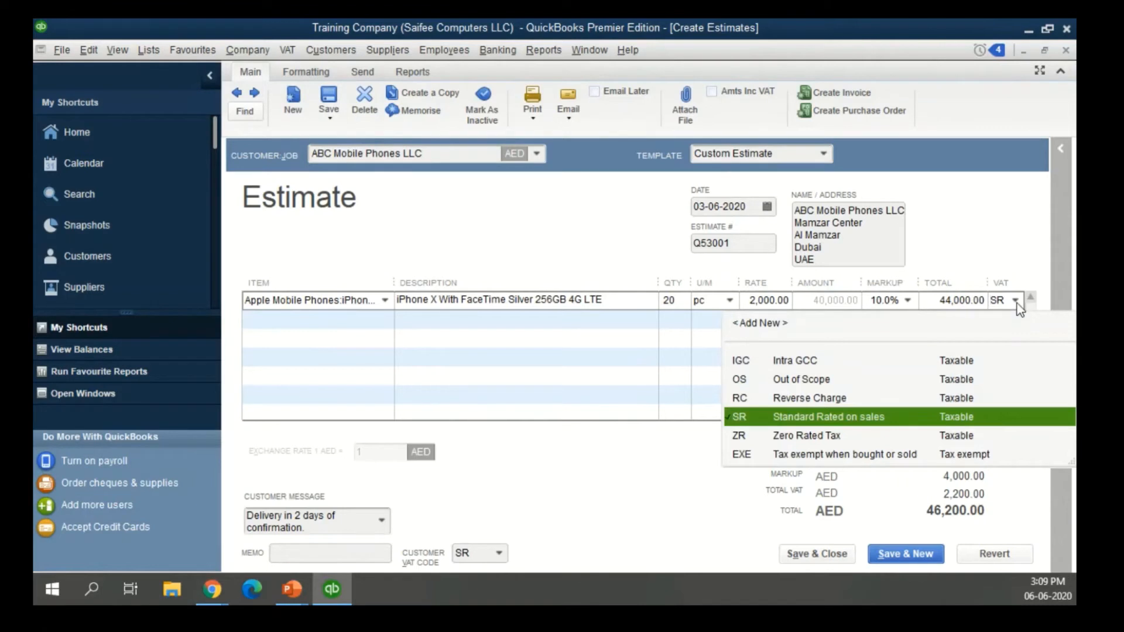
pyautogui.click(1015, 301)
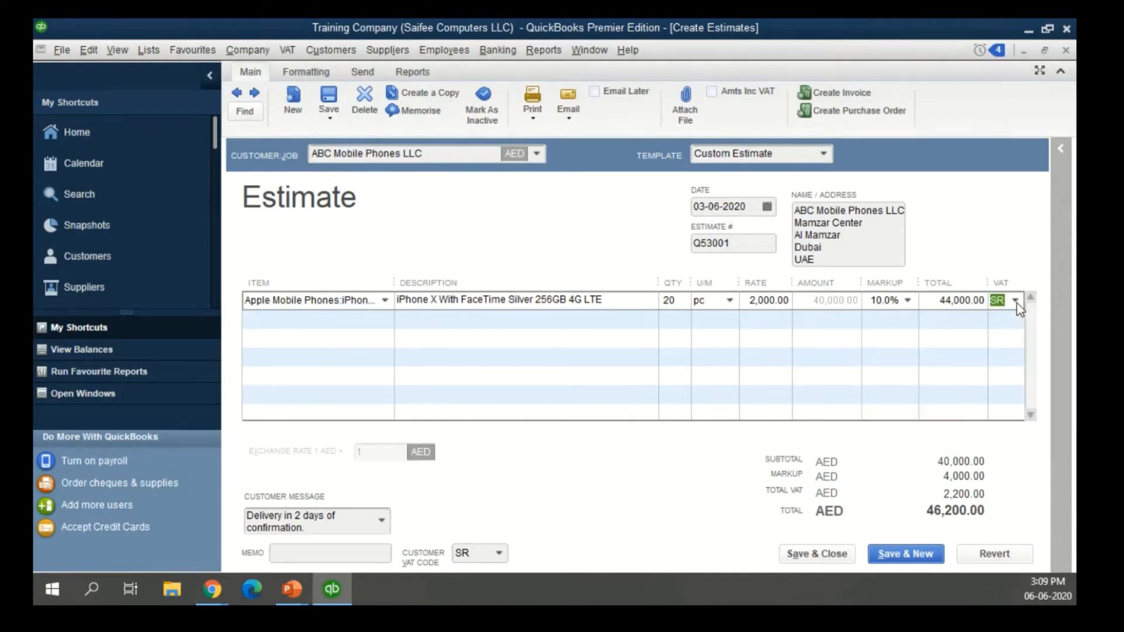
# Step: Open the estimate's print preview, maximize it and zoom in to examine the printed customer and item details
pyautogui.click(533, 112)
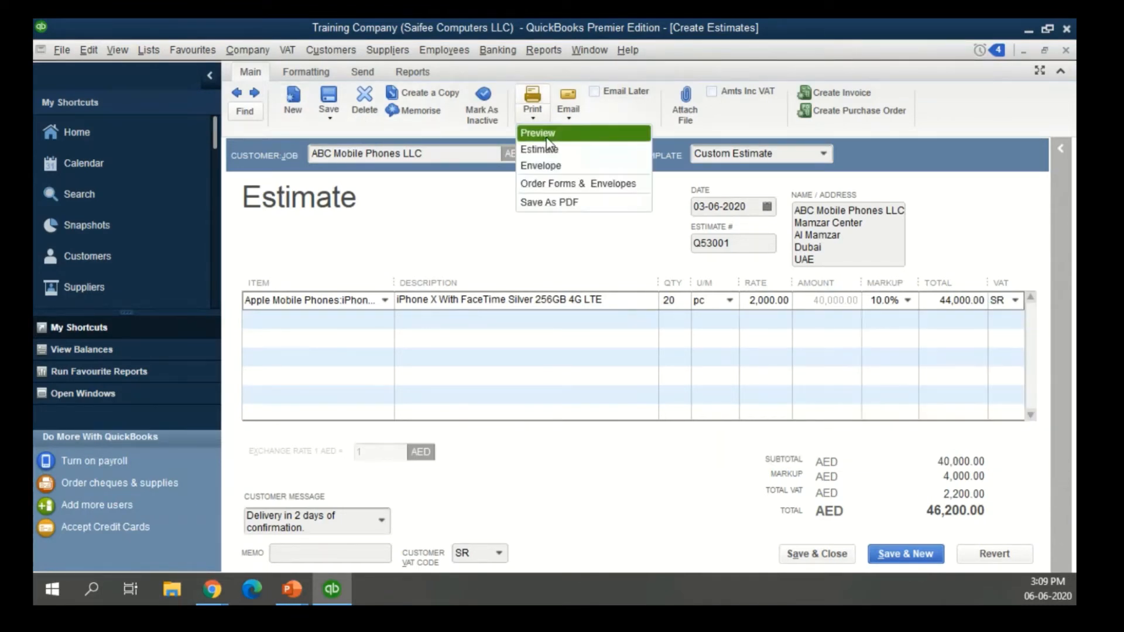
pyautogui.click(561, 135)
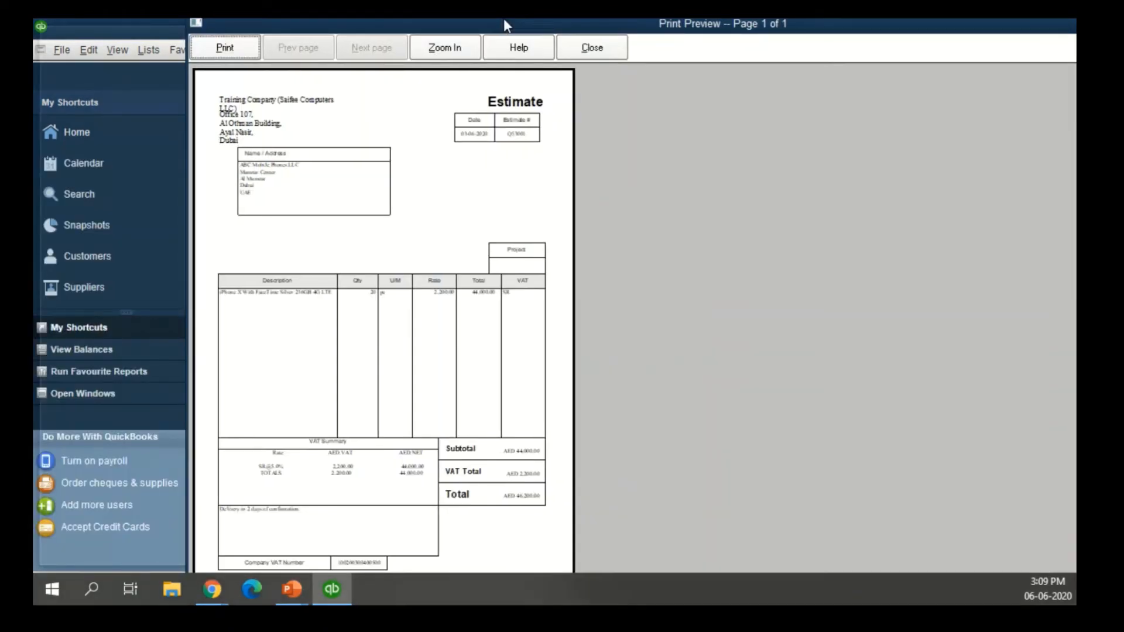
pyautogui.moveTo(504, 18); pyautogui.dragTo(505, 28)
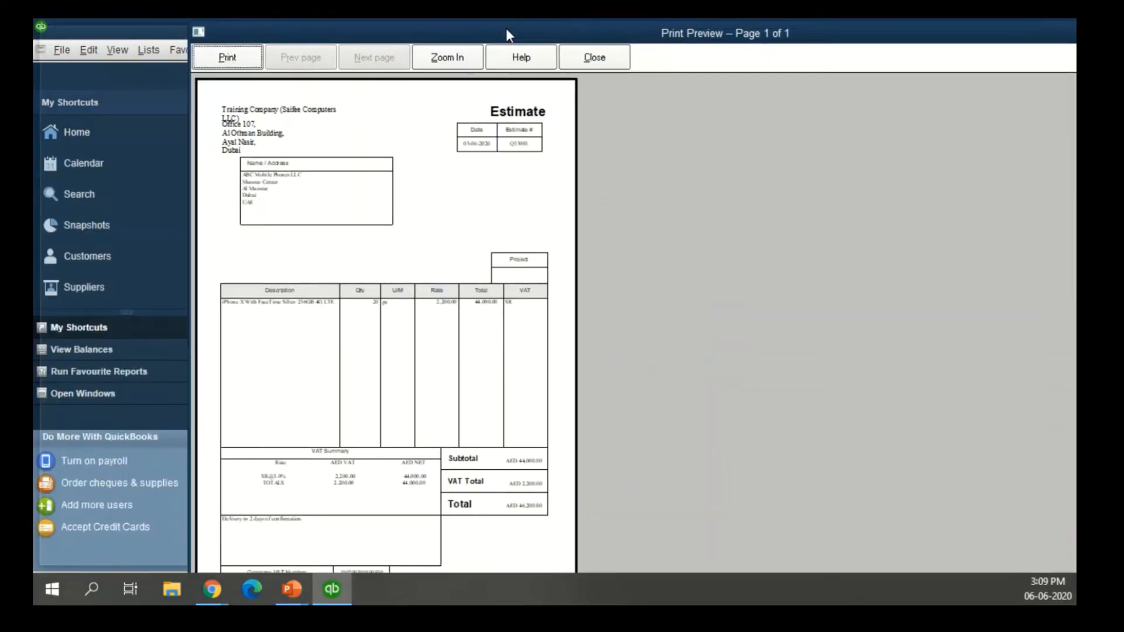
pyautogui.doubleClick(507, 29)
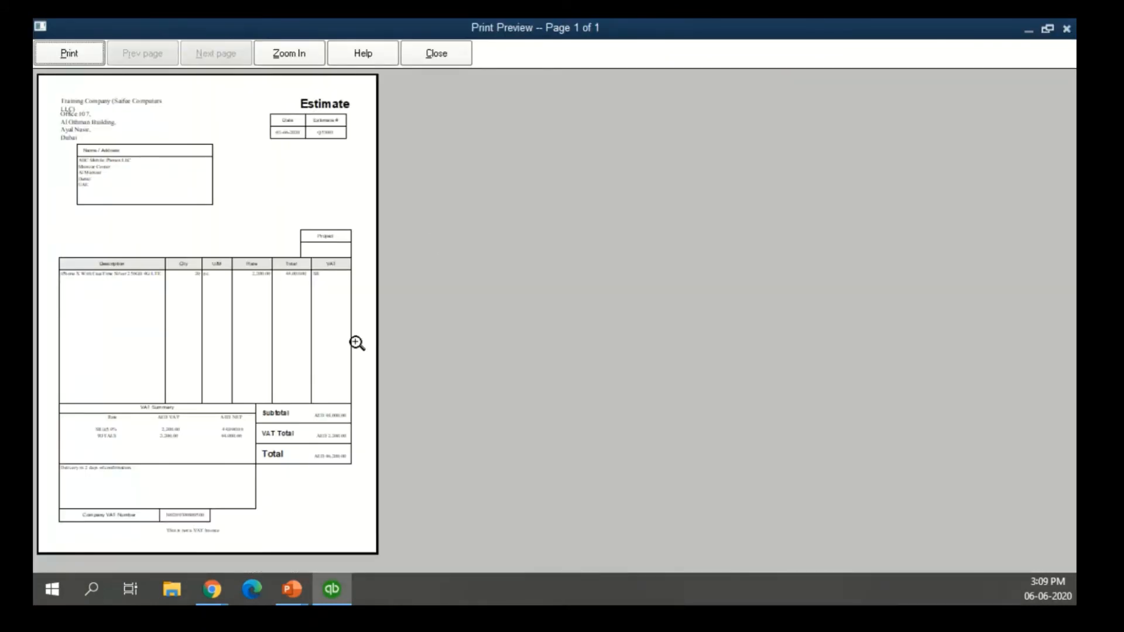
pyautogui.click(265, 192)
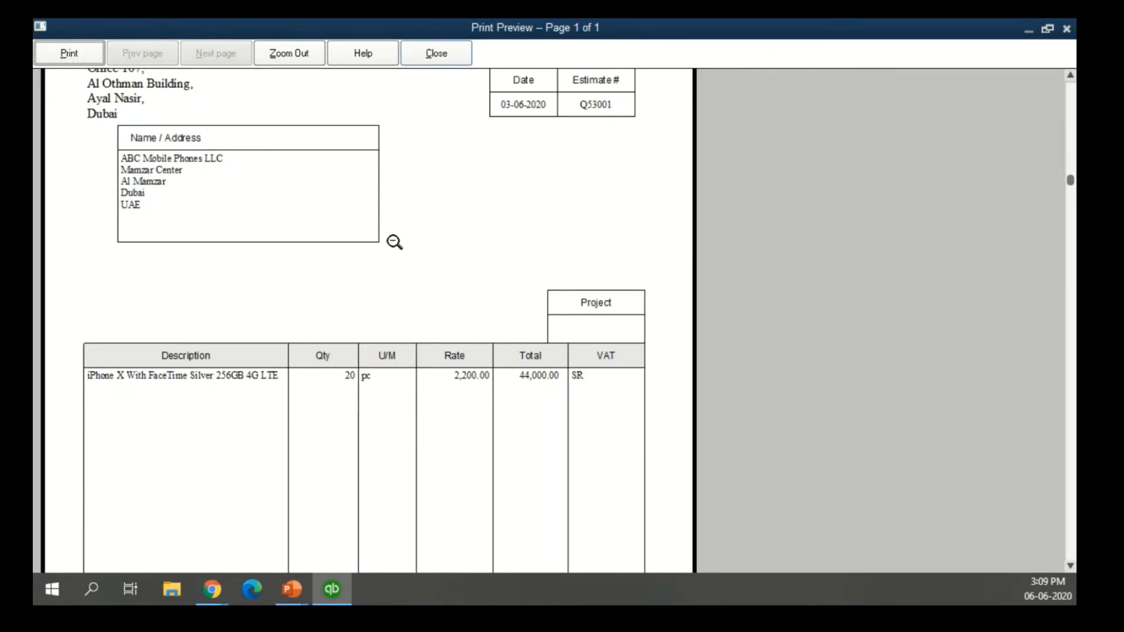
# Step: Examine the VAT summary and totals in the estimate's print preview, and save and close the estimate
pyautogui.click(422, 254)
pyautogui.click(234, 489)
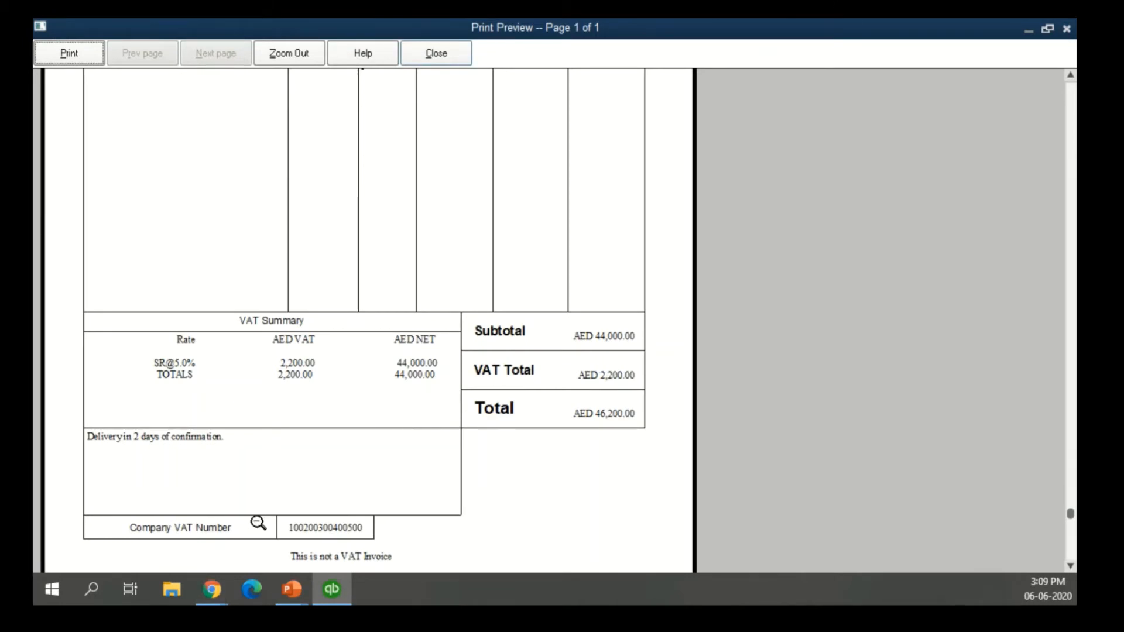
pyautogui.click(371, 216)
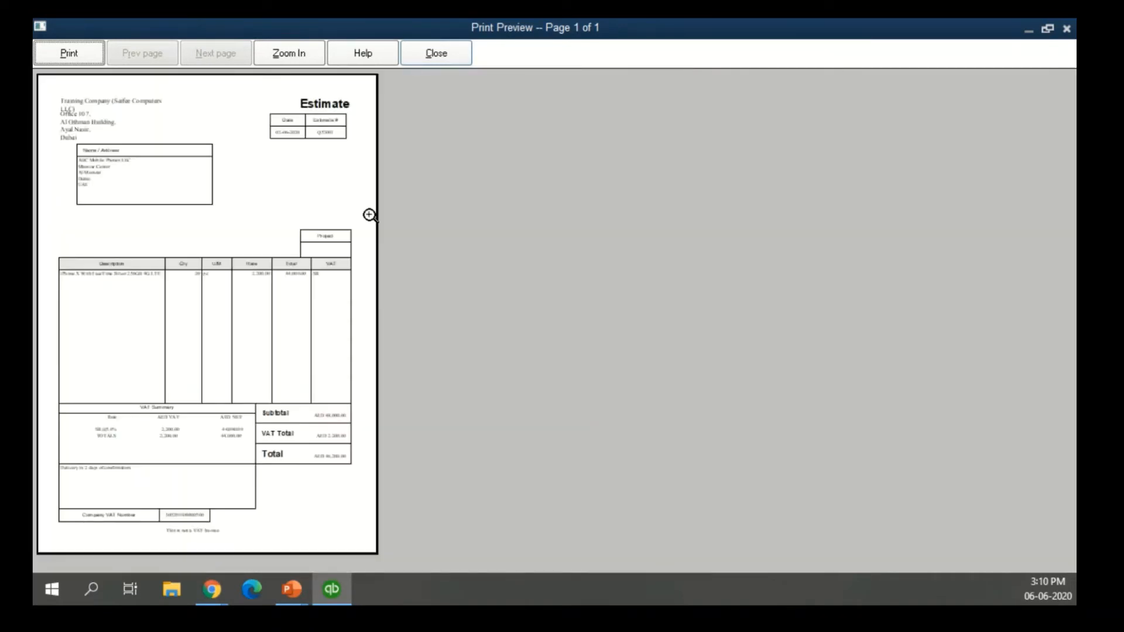
pyautogui.click(292, 103)
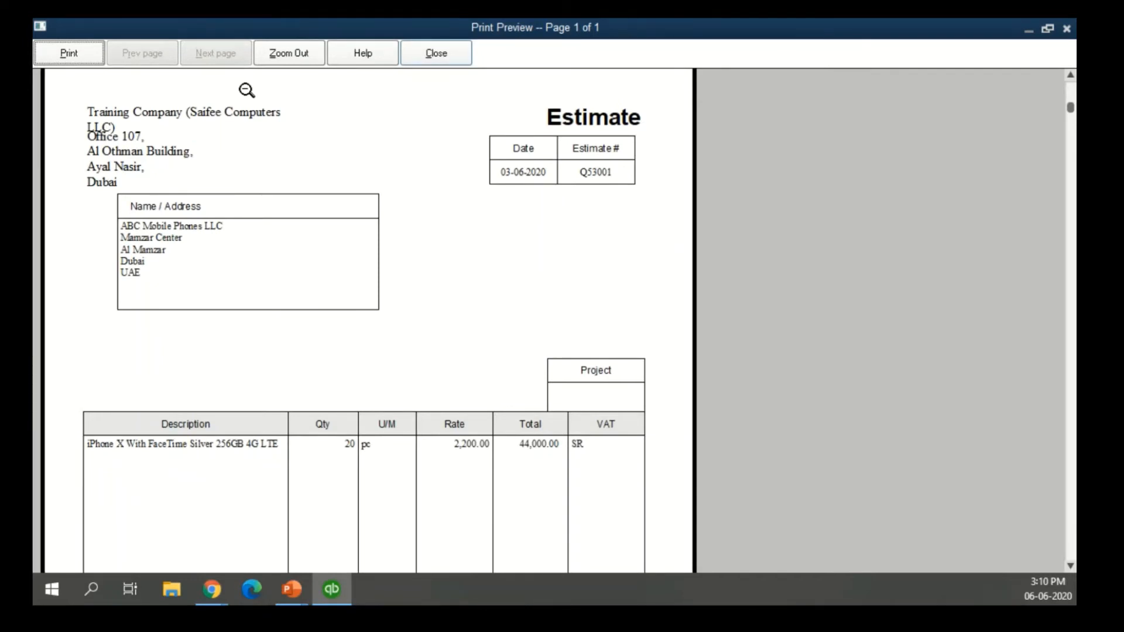
pyautogui.press('Escape')
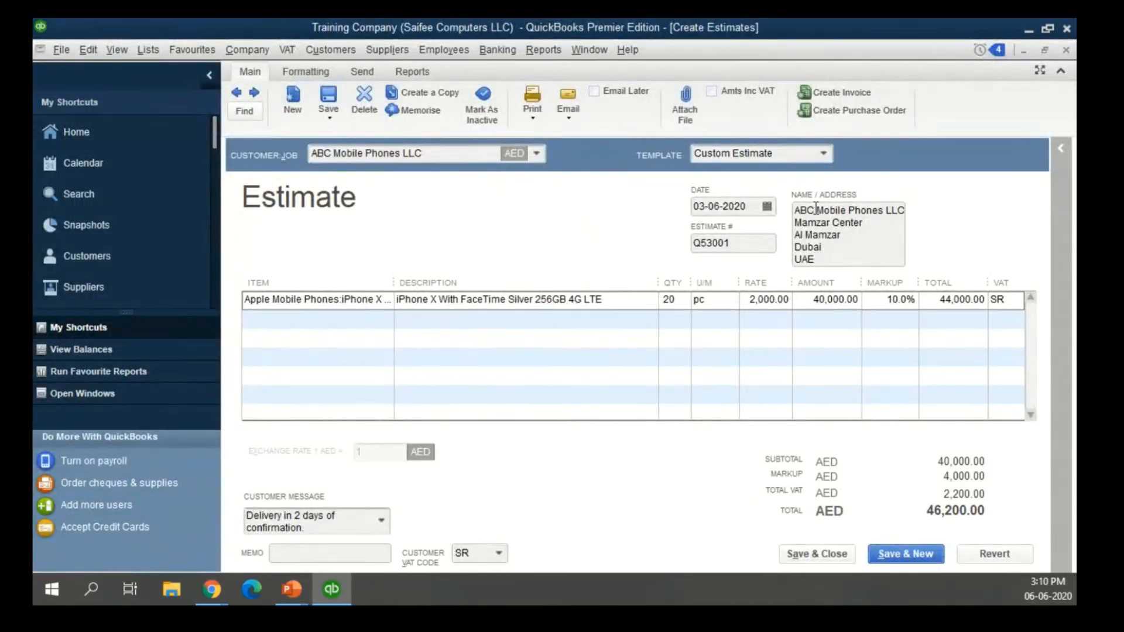
pyautogui.click(816, 554)
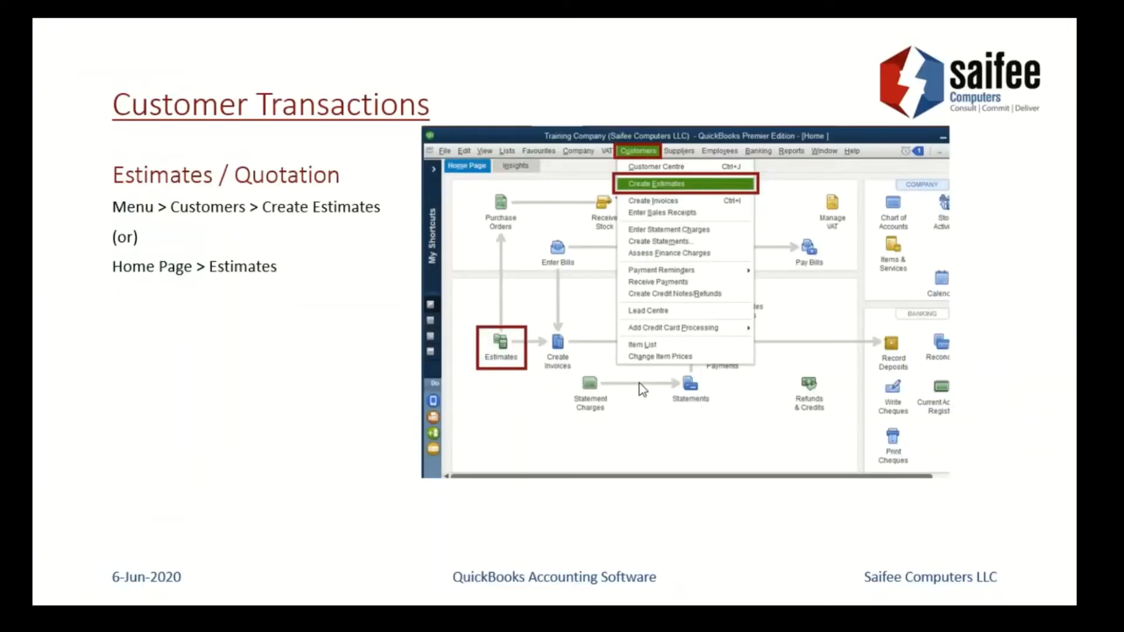
pyautogui.click(639, 384)
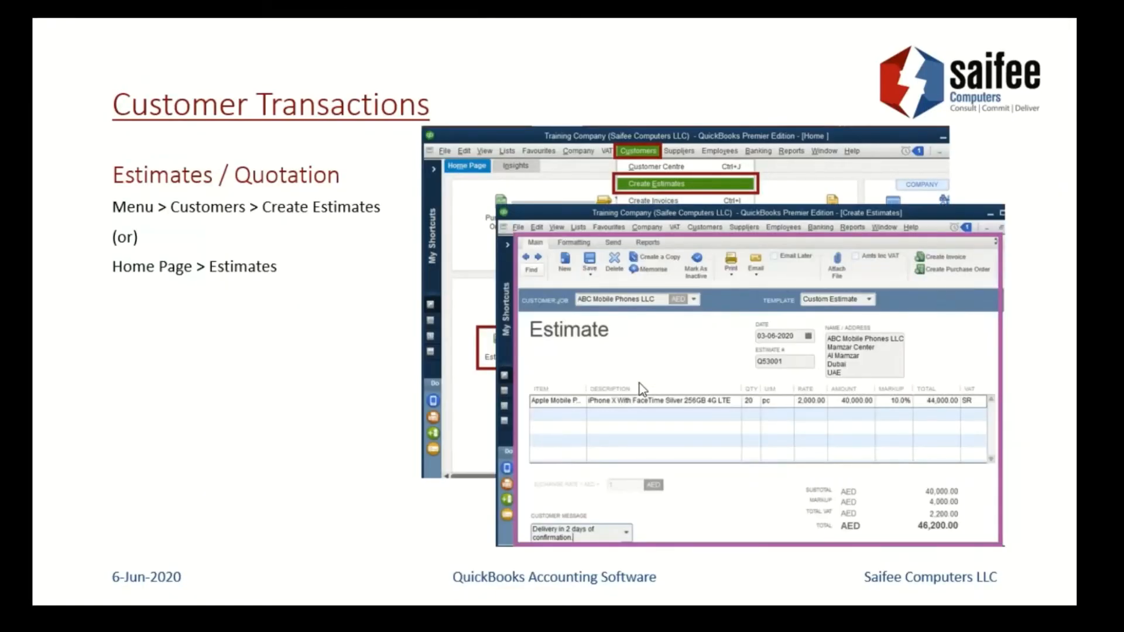
pyautogui.click(639, 384)
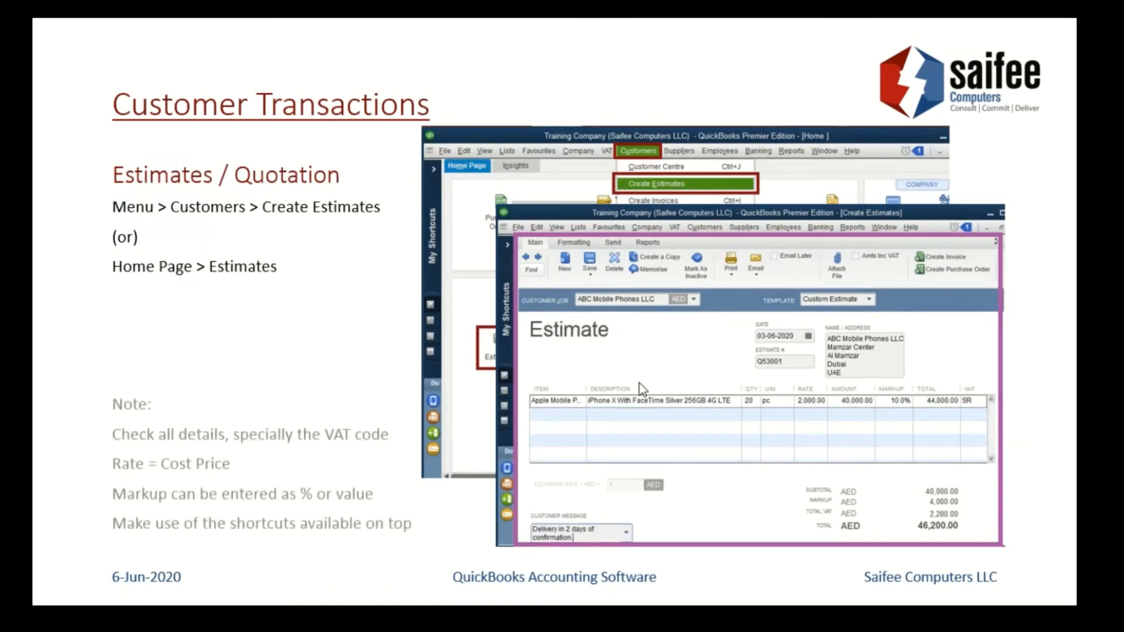
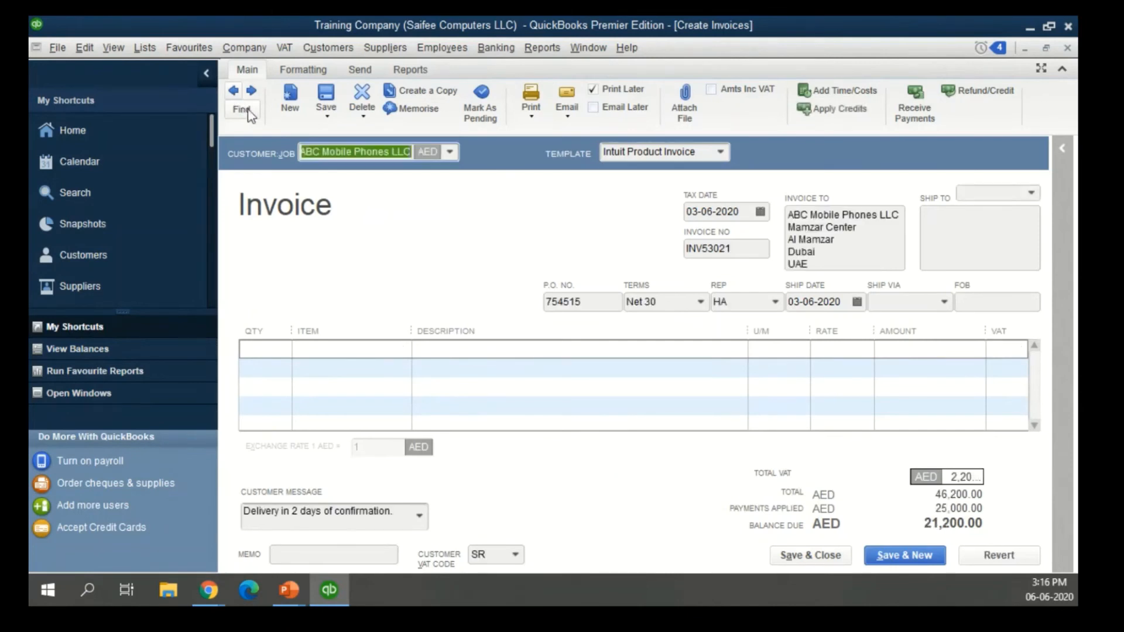
# Step: Examine the total VAT amount on the ABC Mobile Phones LLC invoice and close the invoice
pyautogui.moveTo(952, 475); pyautogui.dragTo(985, 476)
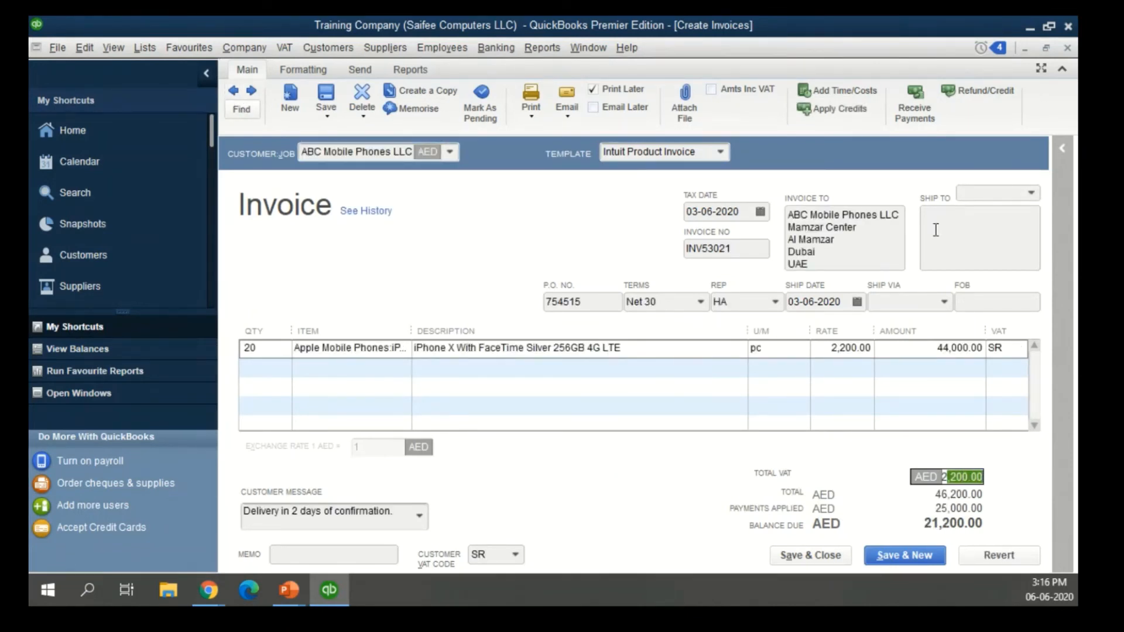
pyautogui.click(1067, 48)
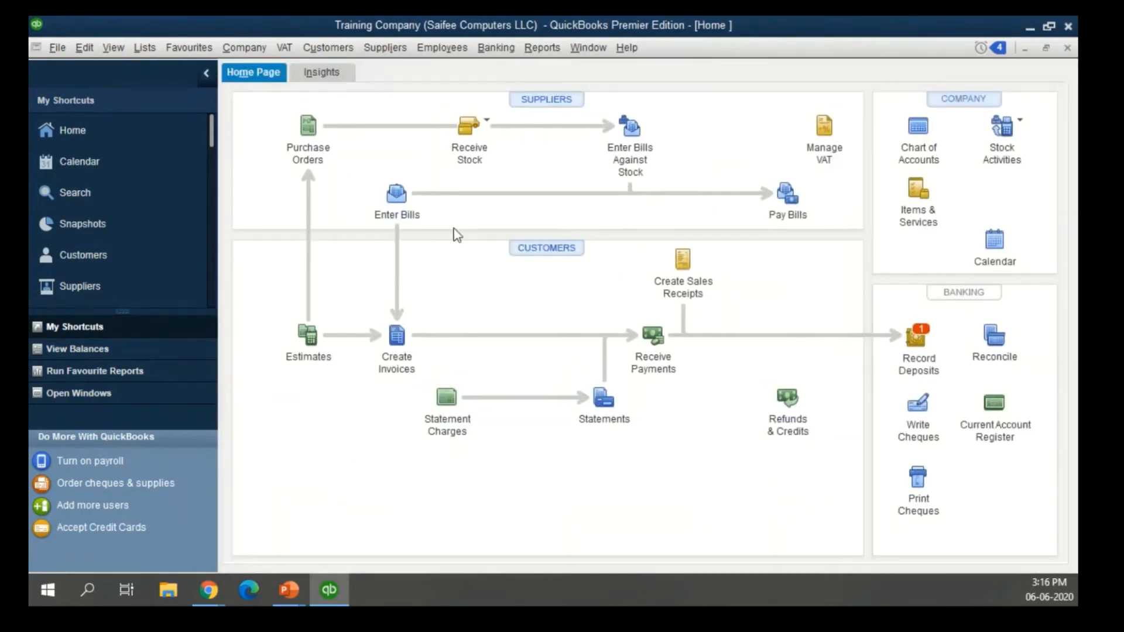
# Step: Go back to the Apple Distribution UAE LLC bill and examine the iPhone X line's VAT code choices and the bill's total VAT
pyautogui.click(396, 194)
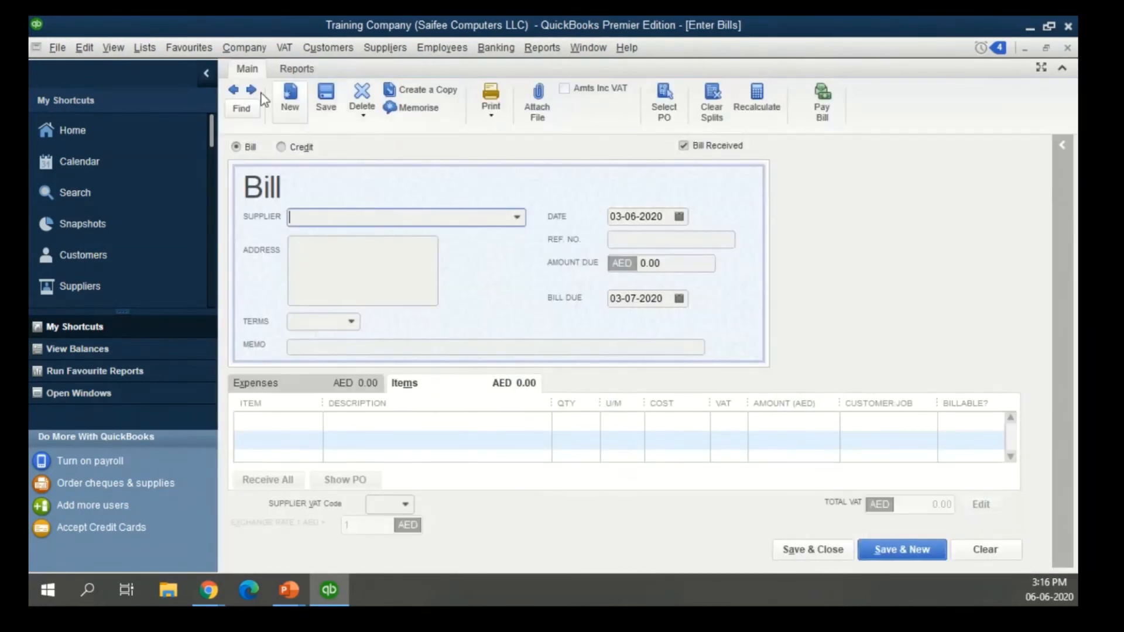
pyautogui.click(233, 89)
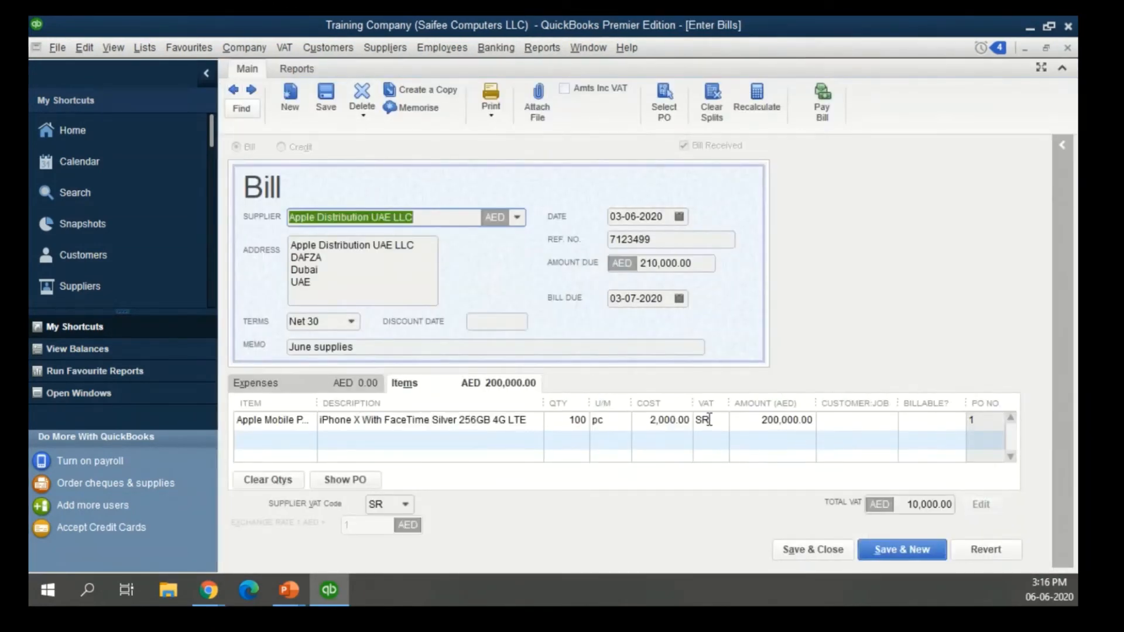
pyautogui.moveTo(729, 402); pyautogui.dragTo(744, 402)
pyautogui.click(737, 424)
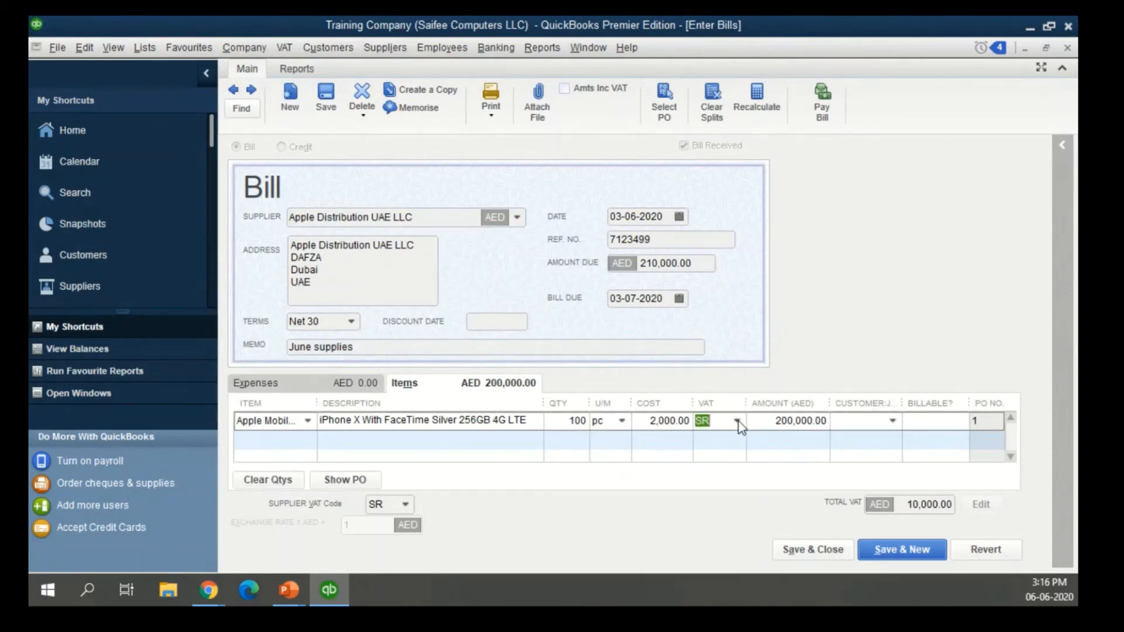
pyautogui.click(737, 422)
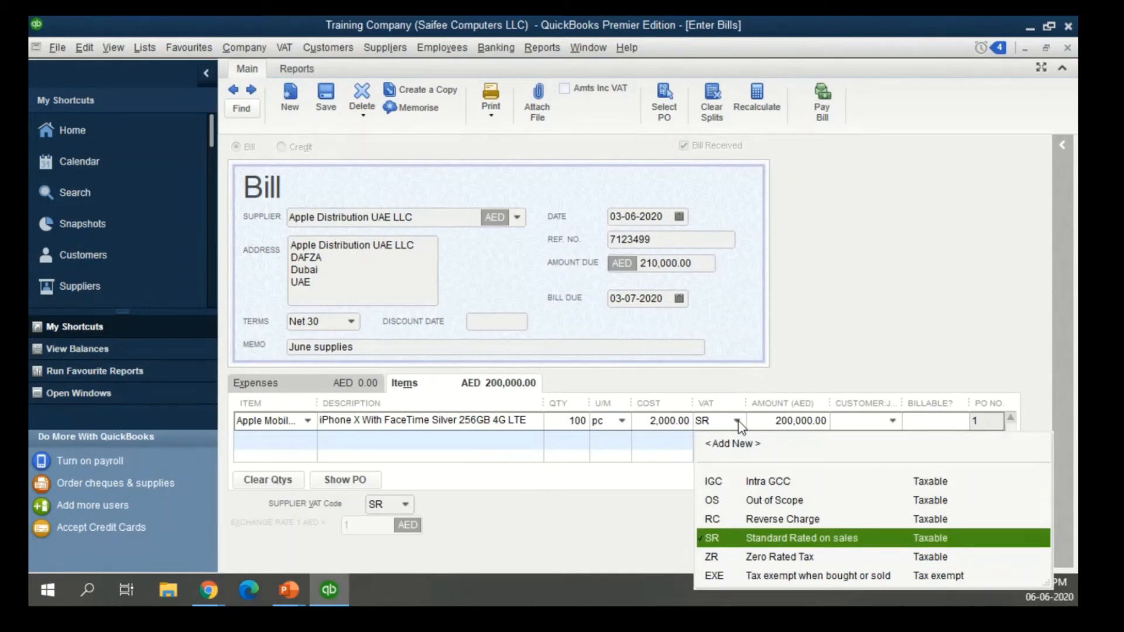
pyautogui.click(736, 421)
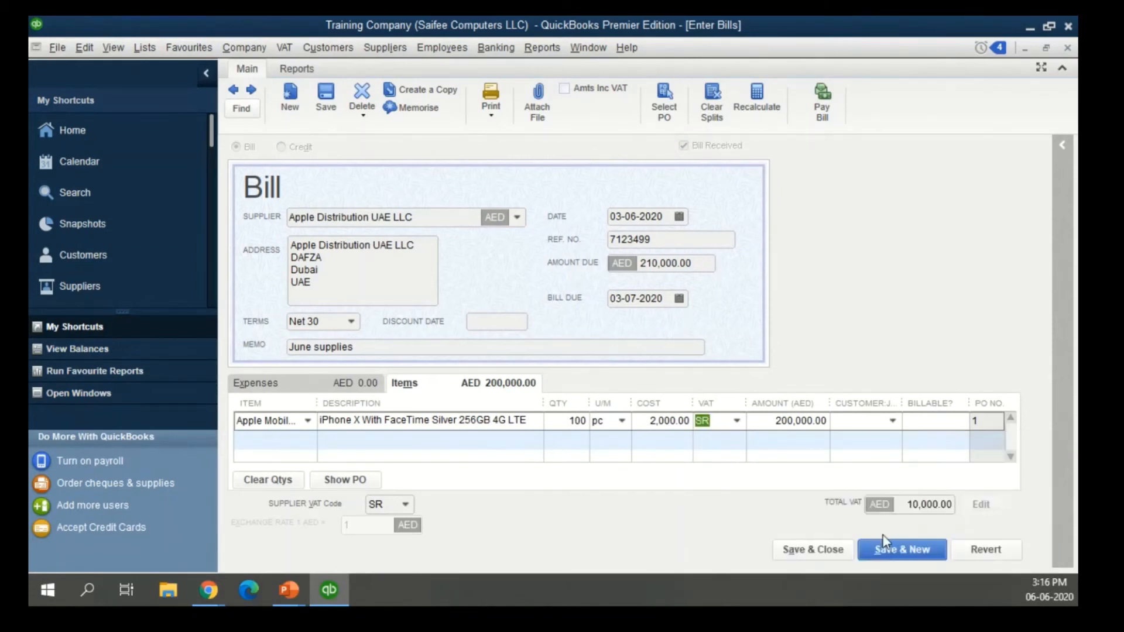
pyautogui.click(959, 504)
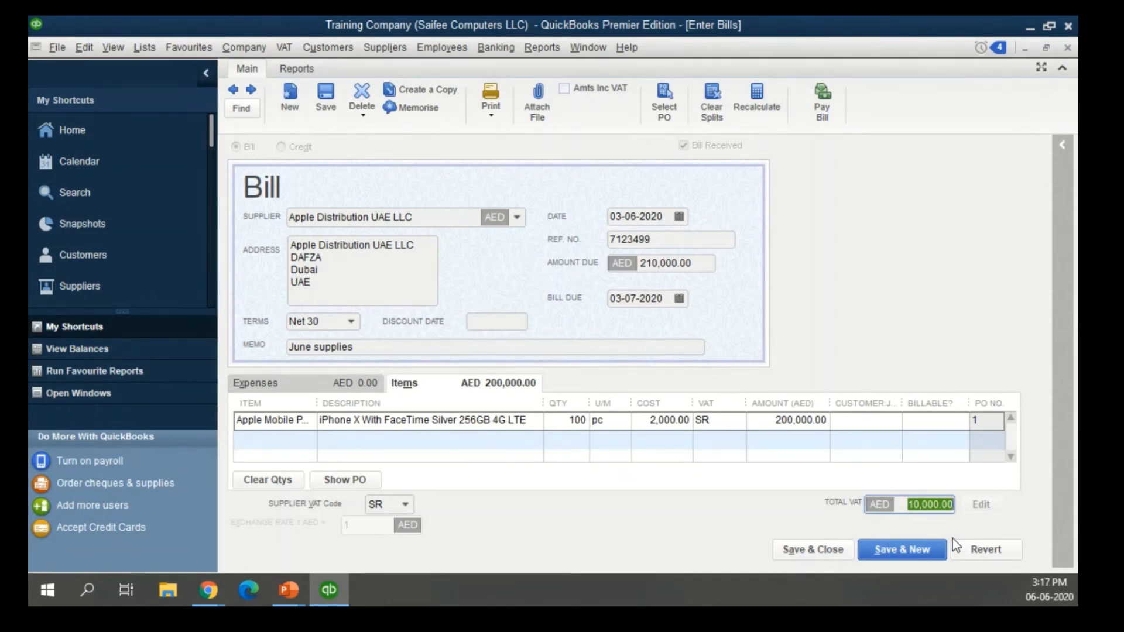
# Step: Open the VAT Summary report for This VAT Quarter and examine its purchases figure in detail
pyautogui.click(544, 48)
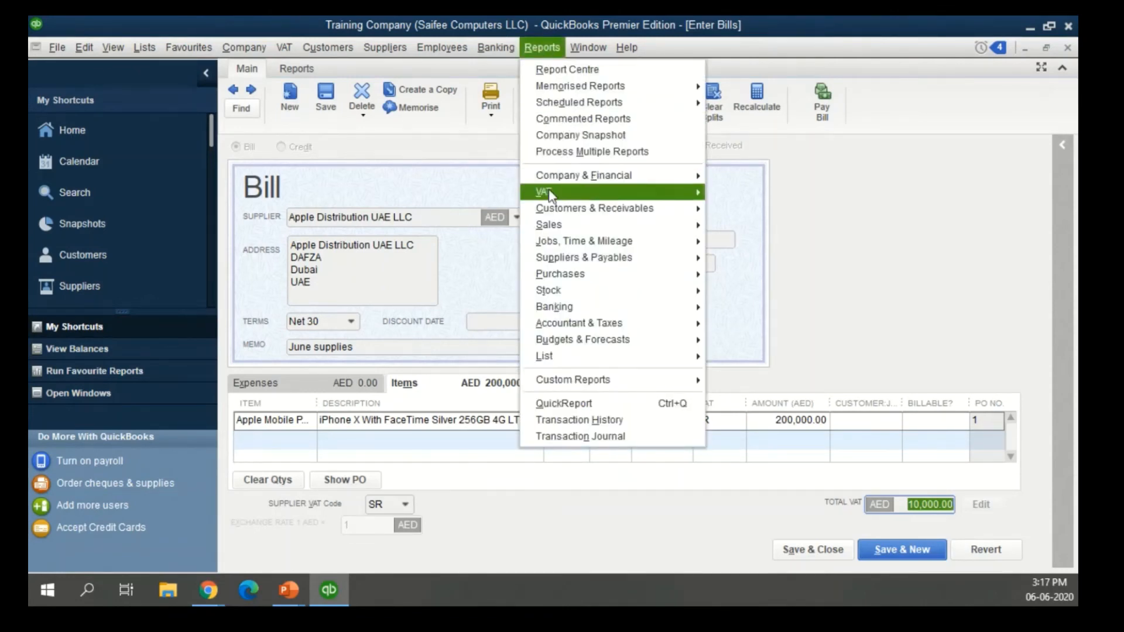
pyautogui.moveTo(546, 192)
pyautogui.click(745, 194)
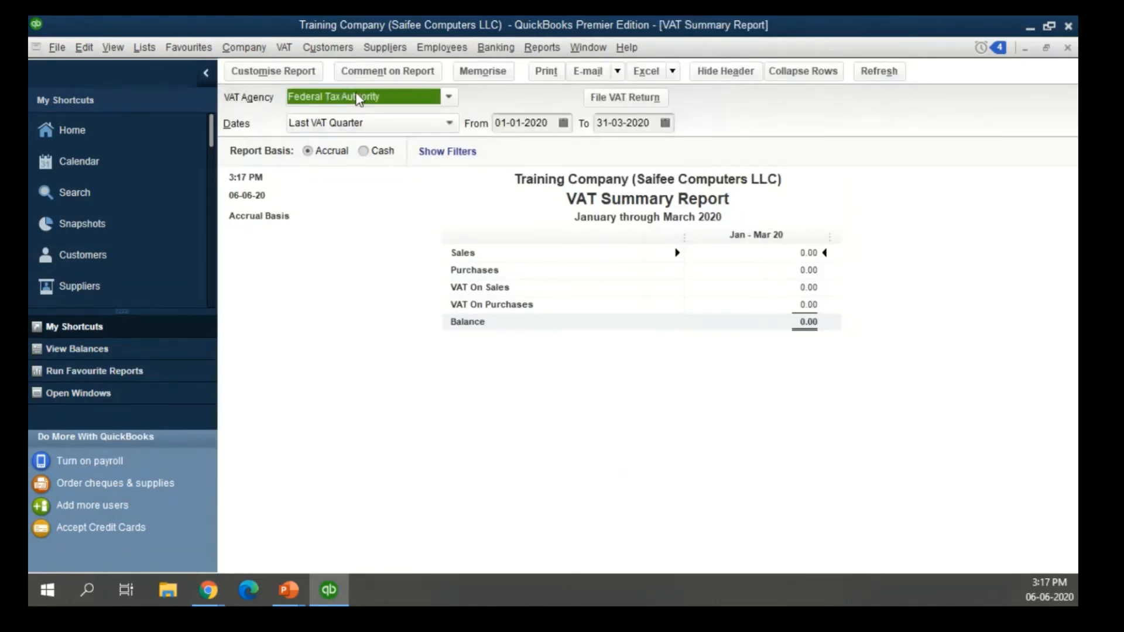
pyautogui.click(360, 124)
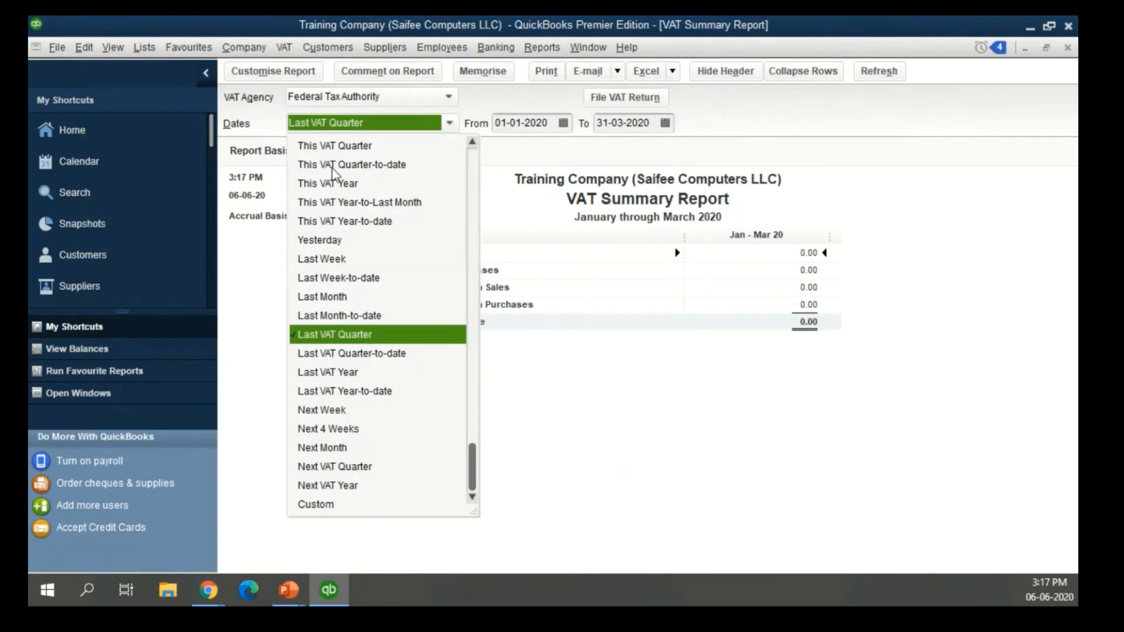
pyautogui.click(336, 146)
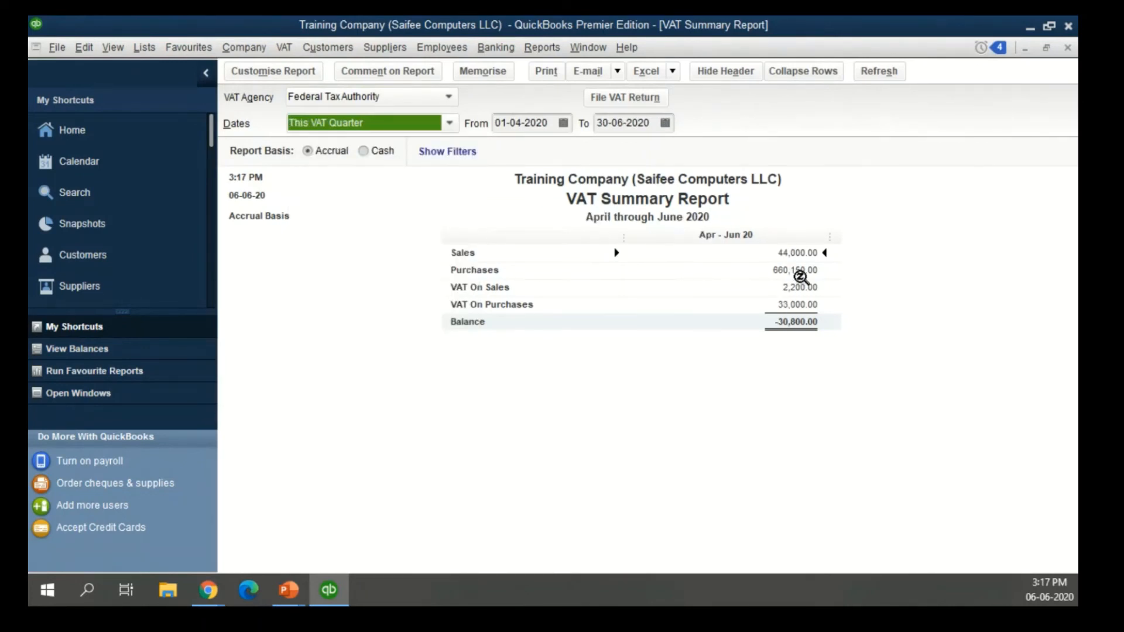
pyautogui.doubleClick(804, 272)
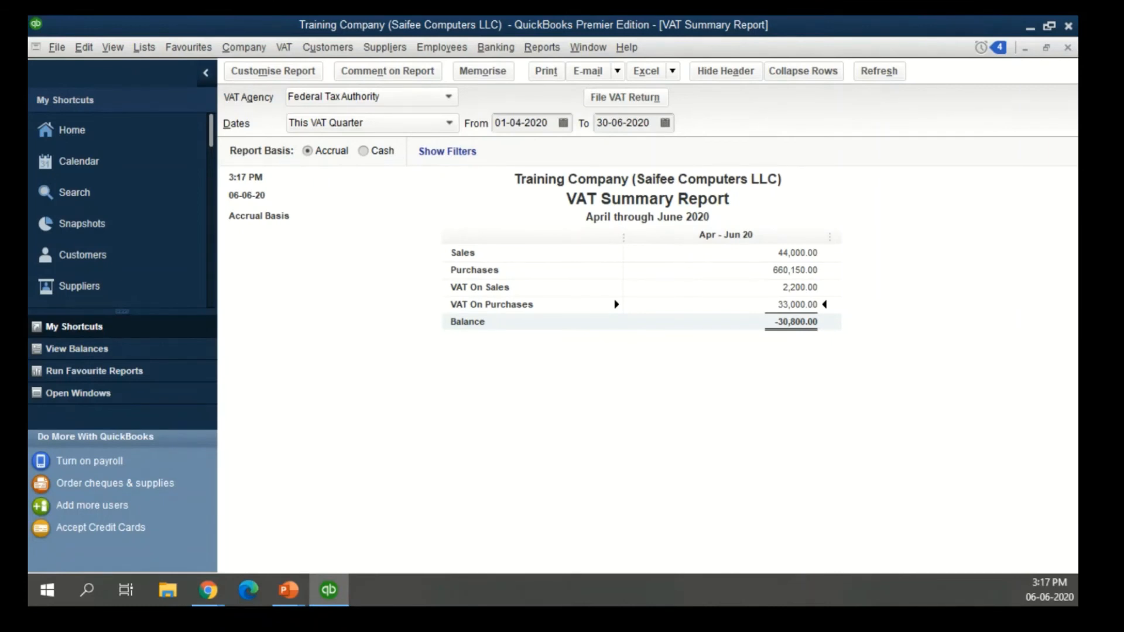
pyautogui.click(113, 121)
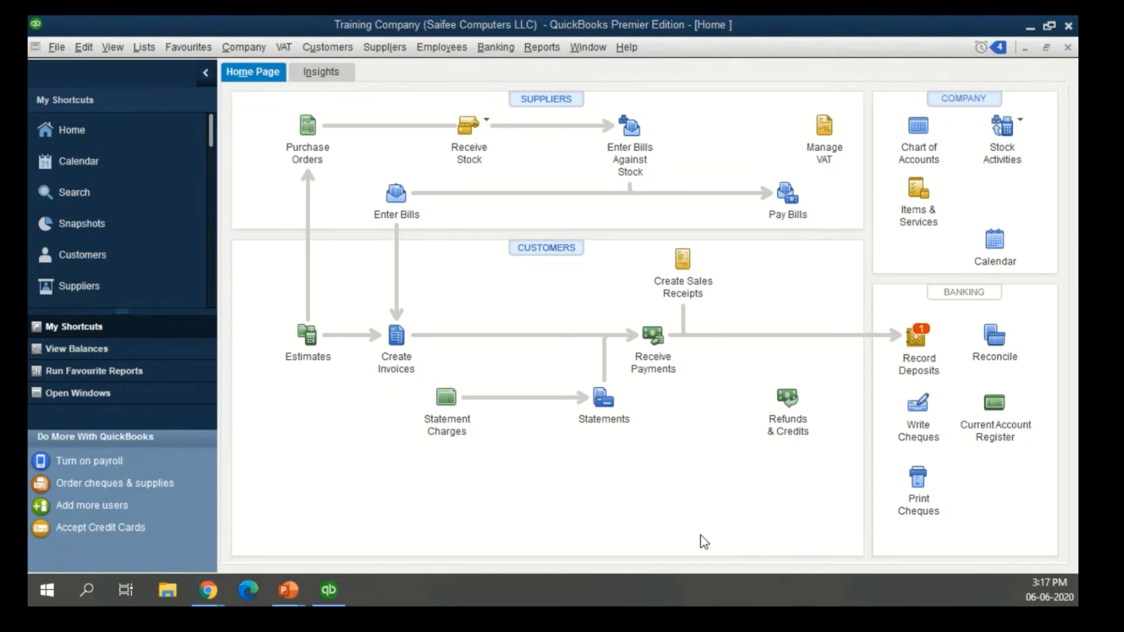
pyautogui.hotkey('alt', 'Tab')
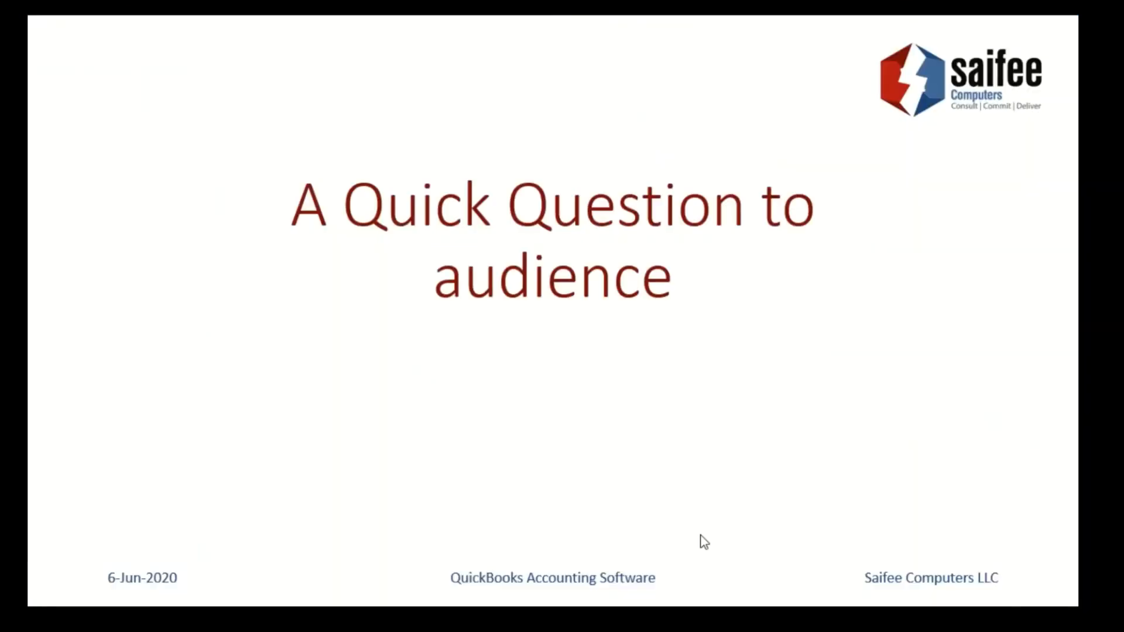
pyautogui.press('Right')
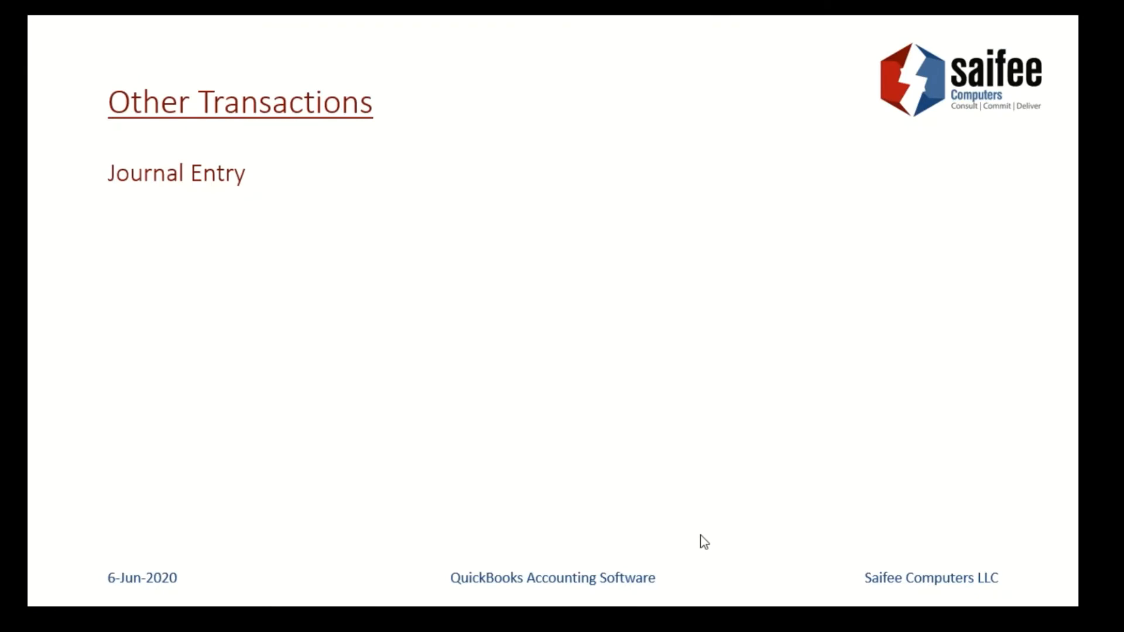
pyautogui.click(750, 538)
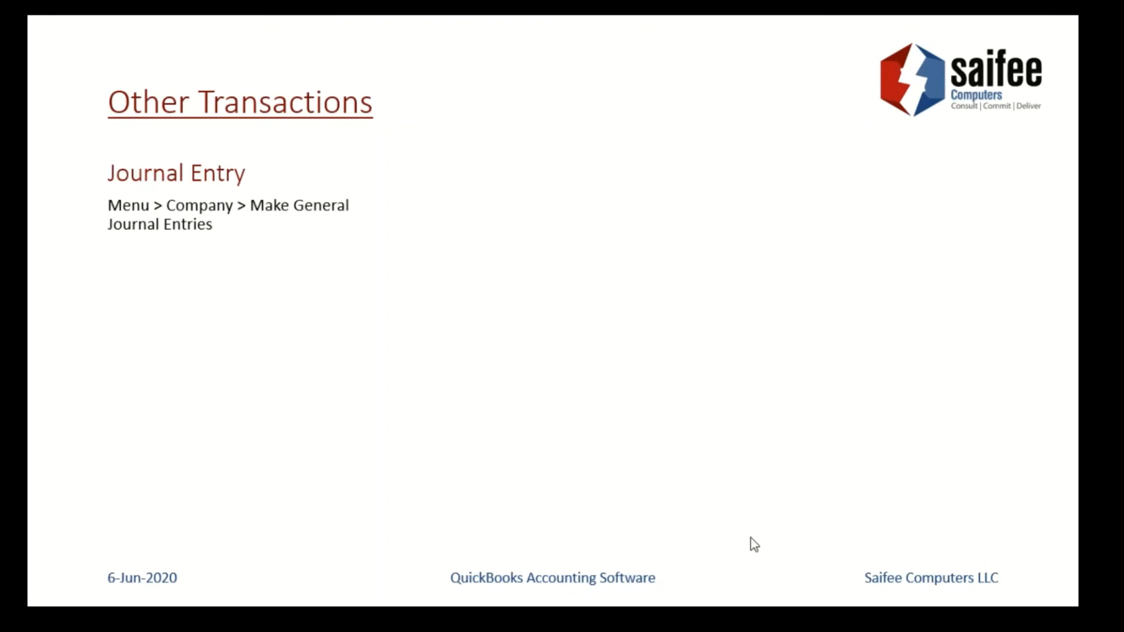
pyautogui.click(751, 539)
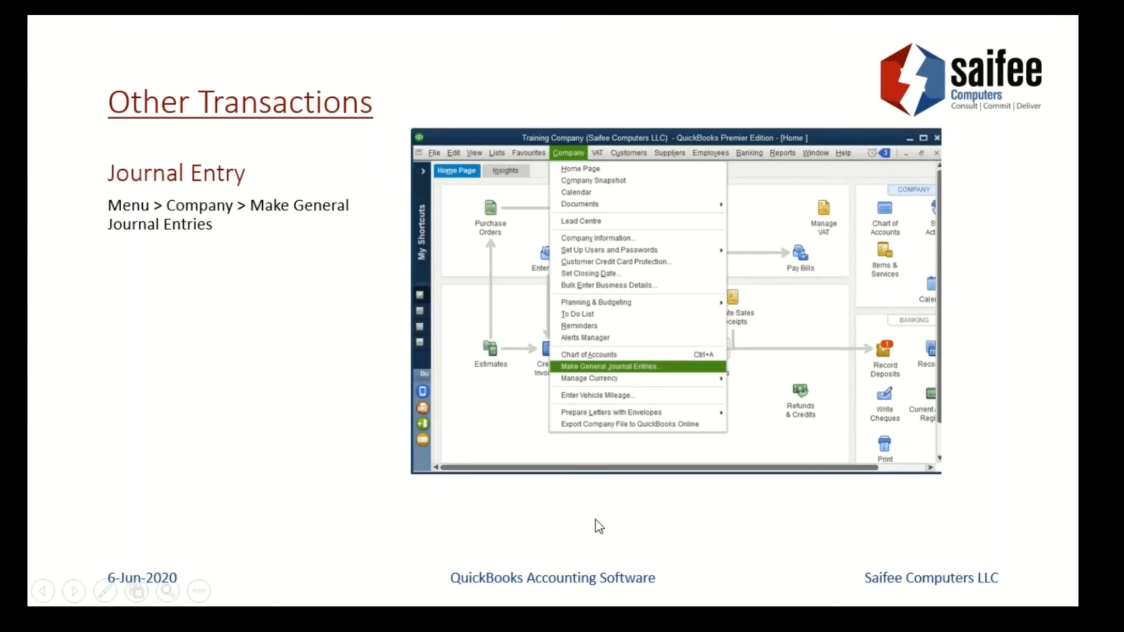
# Step: Switch to QuickBooks, open the general journal entries and go back to entry no. 1
pyautogui.hotkey('alt', 'Tab')
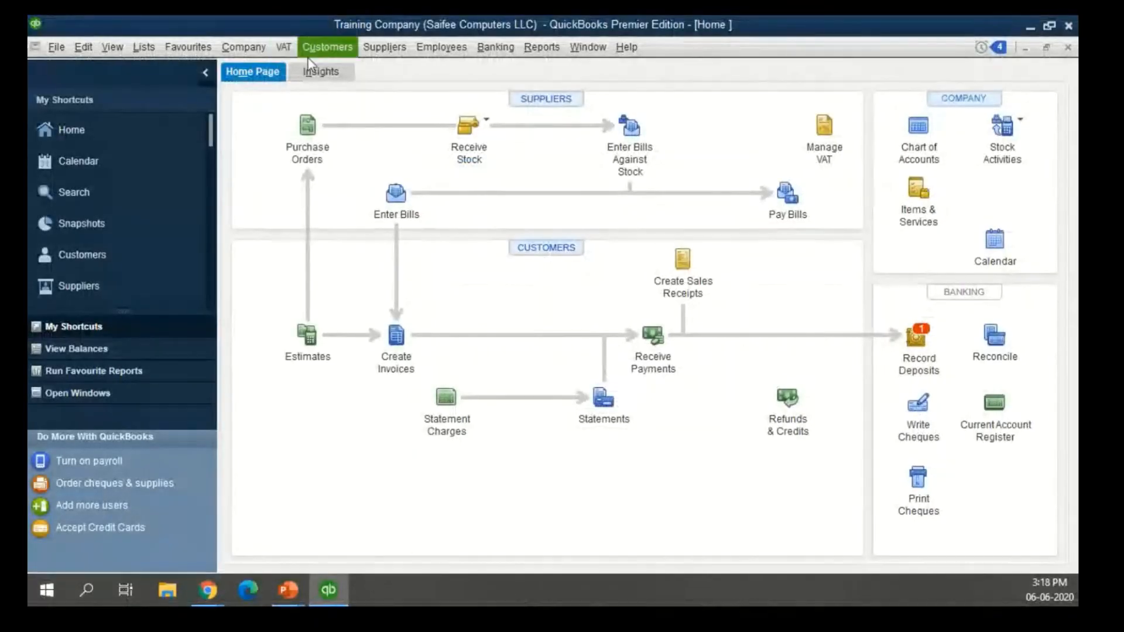
pyautogui.click(244, 47)
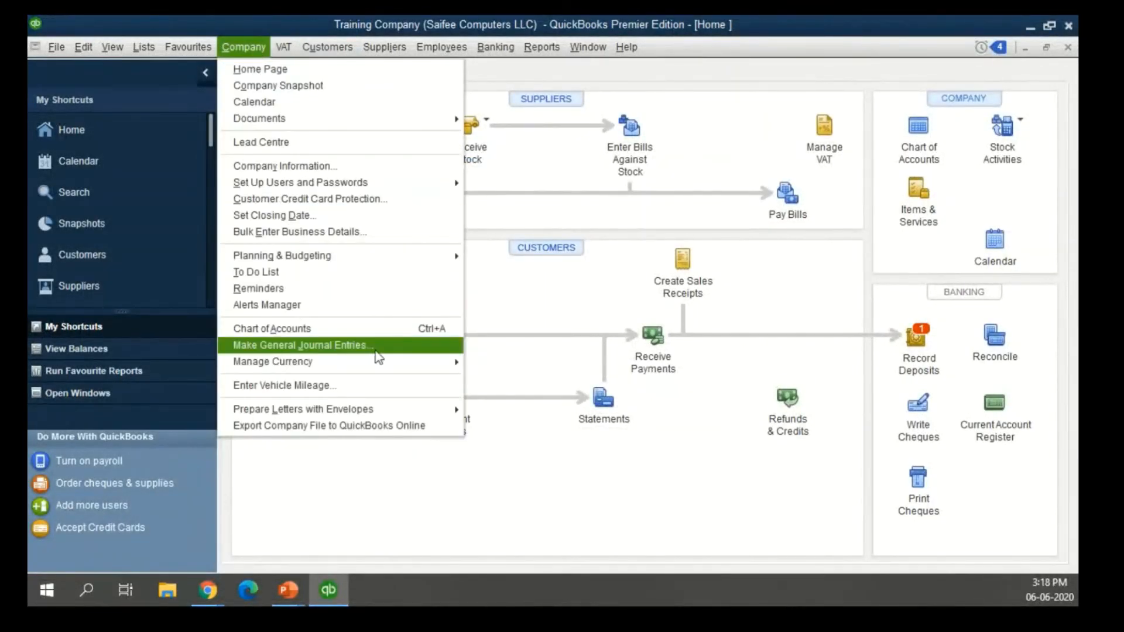
pyautogui.click(383, 346)
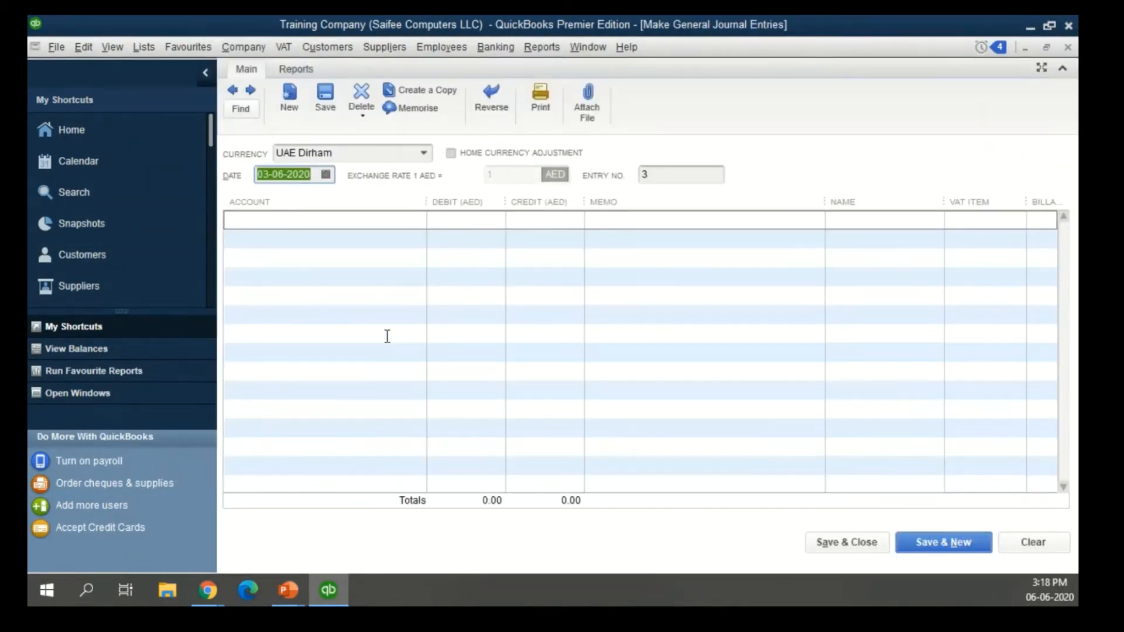
pyautogui.click(233, 90)
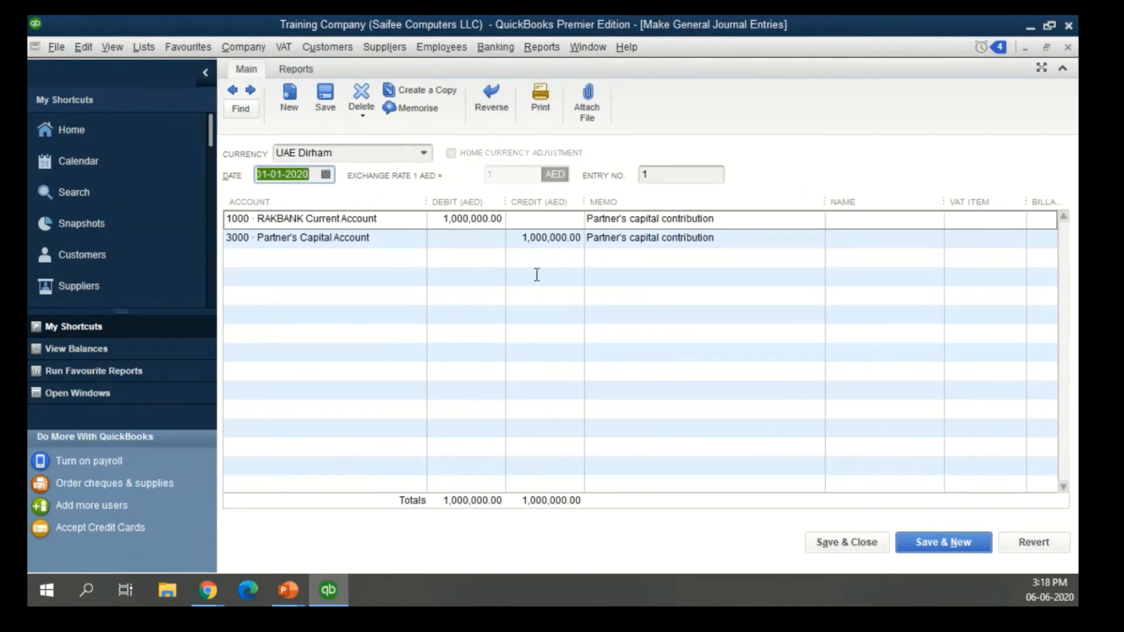
# Step: Examine the debit to RAKBANK Current Account and the credit to Partner's Capital Account in the journal entry
pyautogui.click(404, 220)
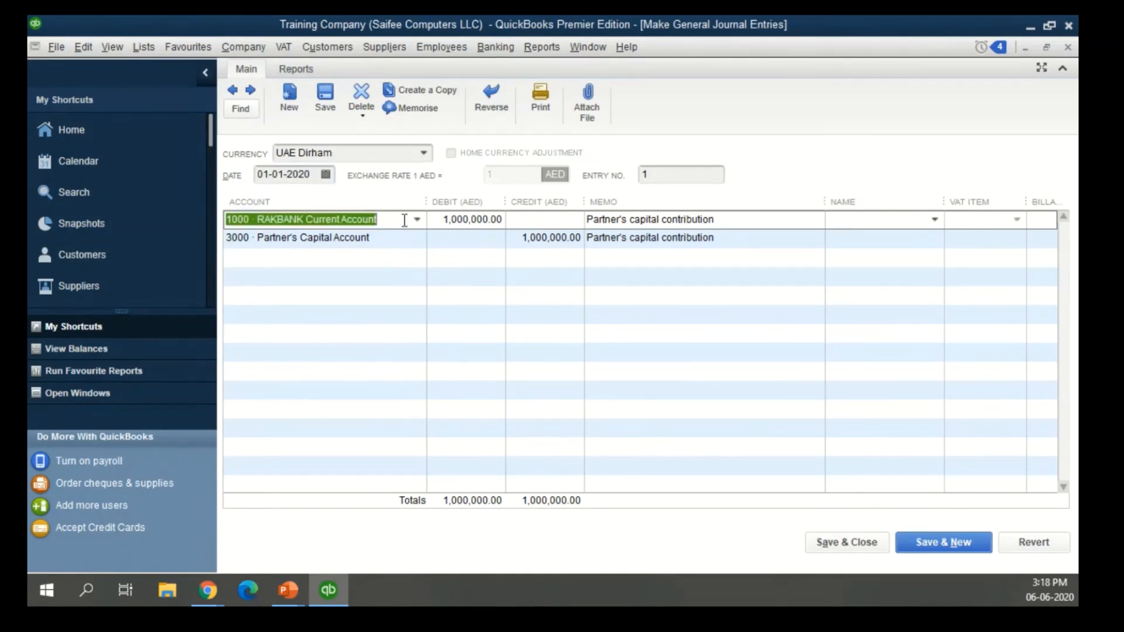
pyautogui.click(446, 218)
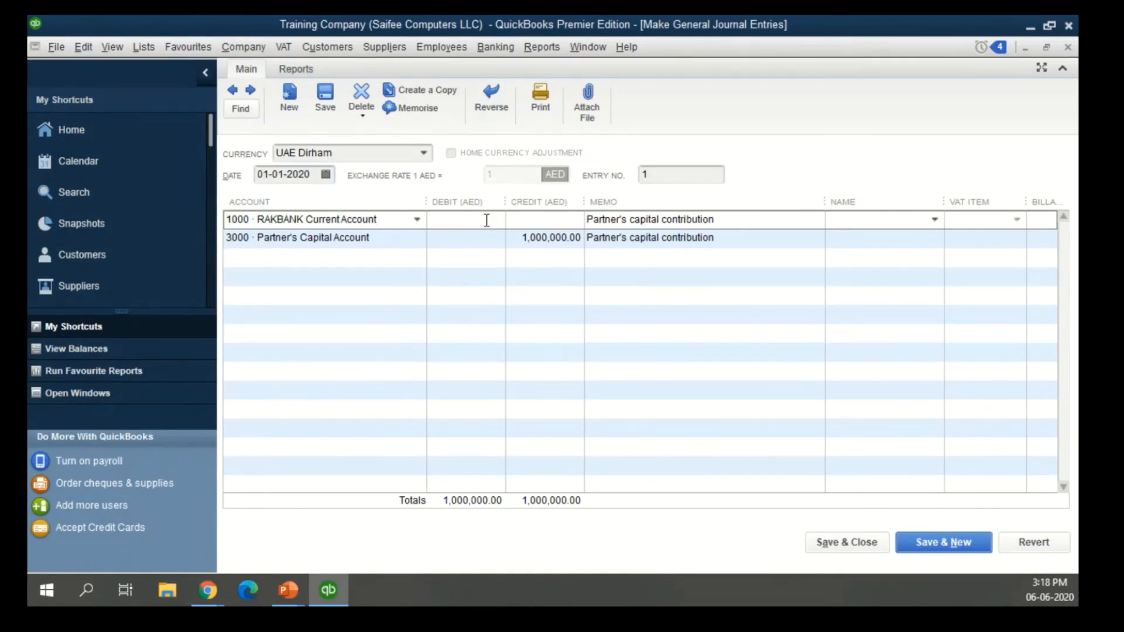
pyautogui.click(378, 237)
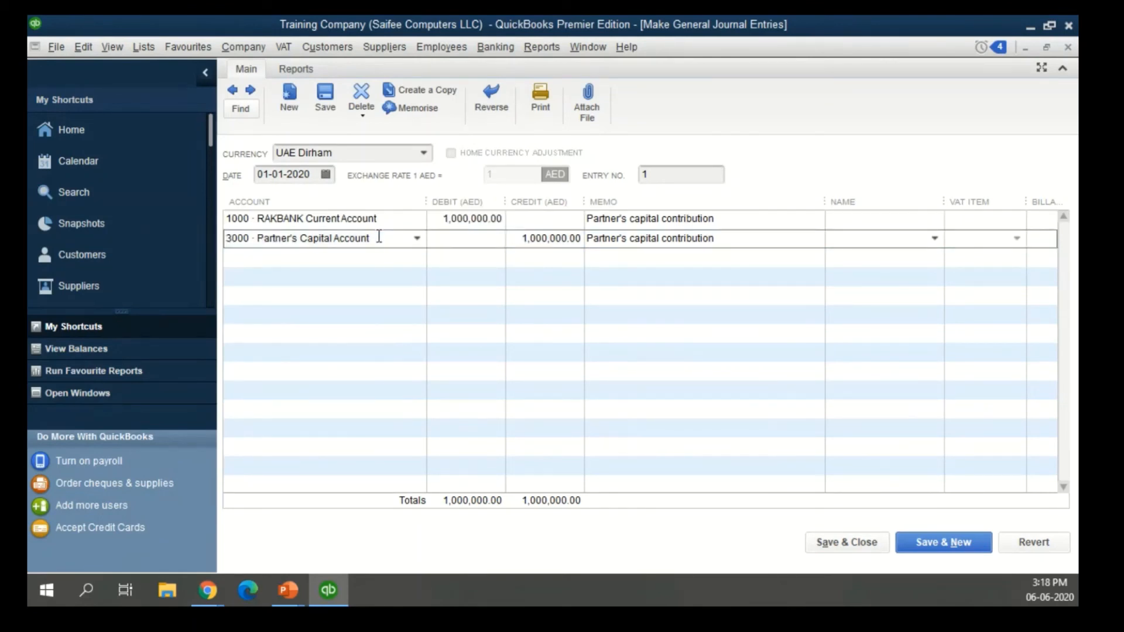
pyautogui.click(514, 238)
pyautogui.click(539, 258)
pyautogui.click(553, 239)
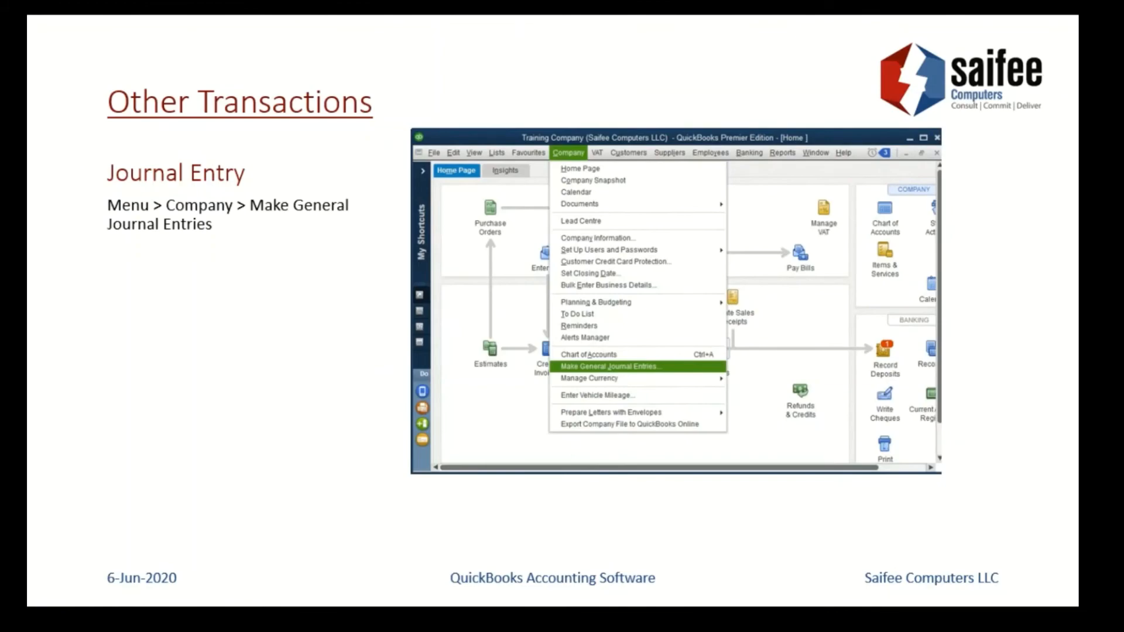
pyautogui.hotkey('alt', 'Tab')
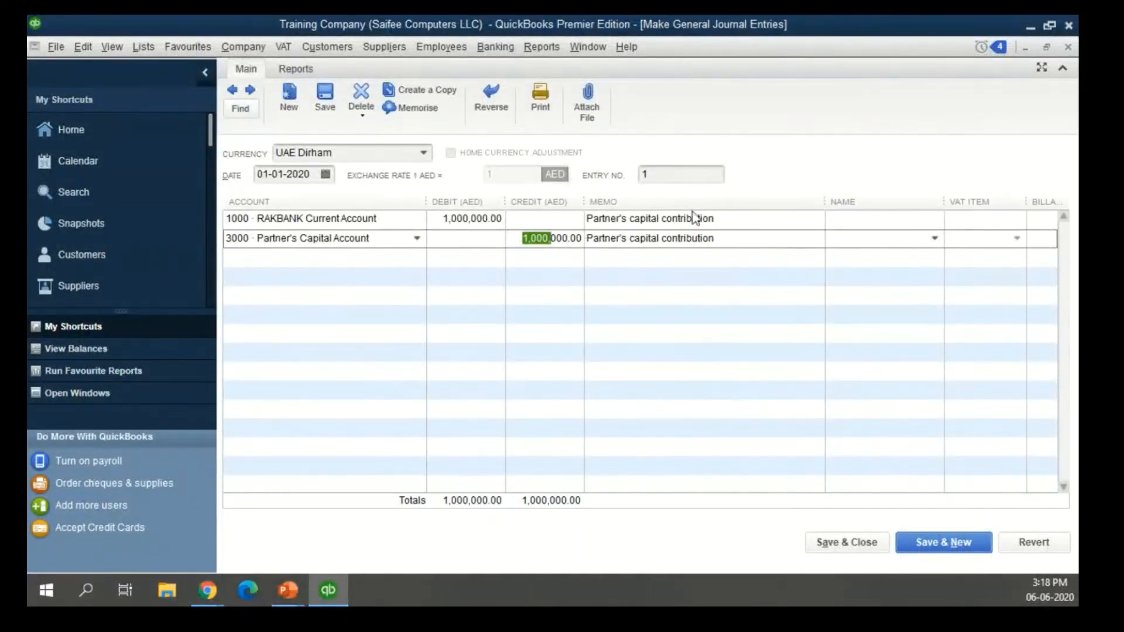
pyautogui.click(728, 238)
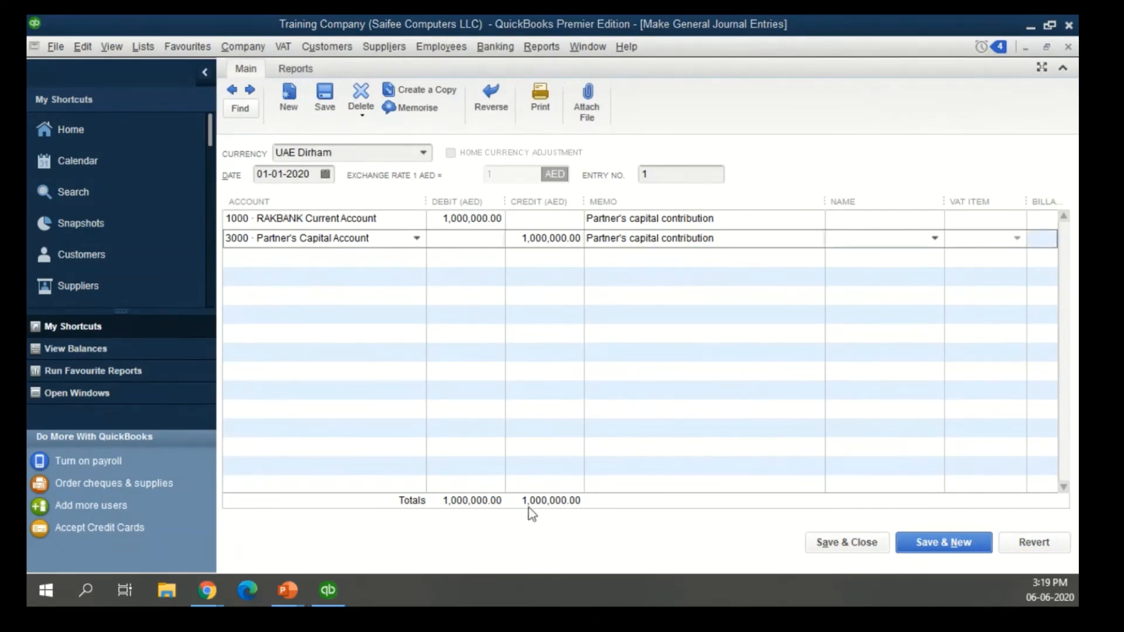
pyautogui.hotkey('alt', 'Tab')
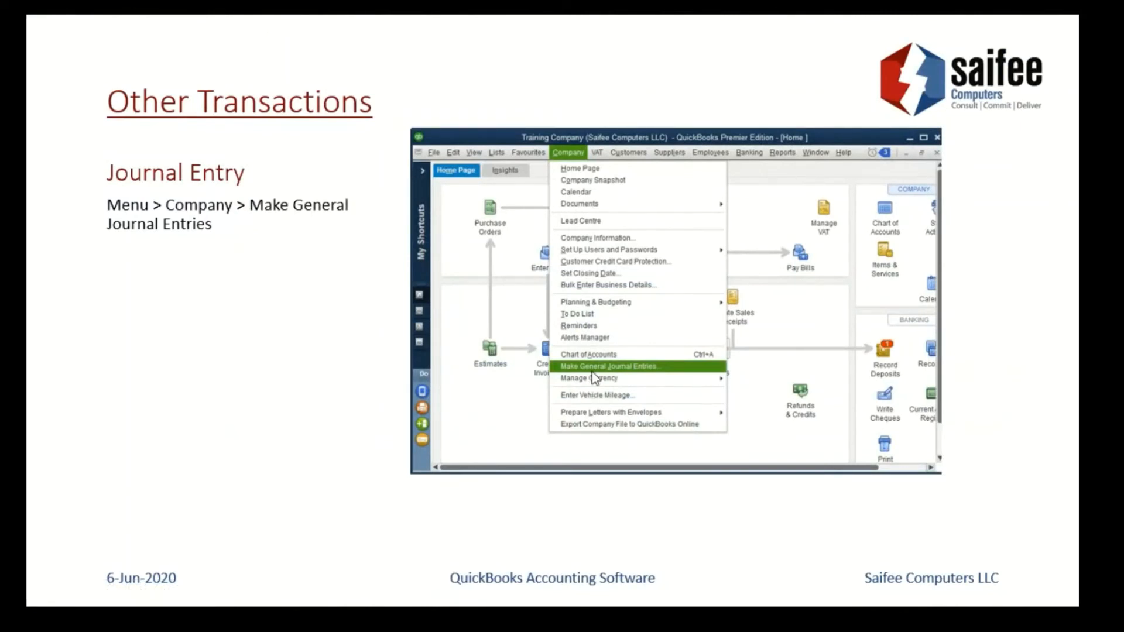
pyautogui.click(591, 371)
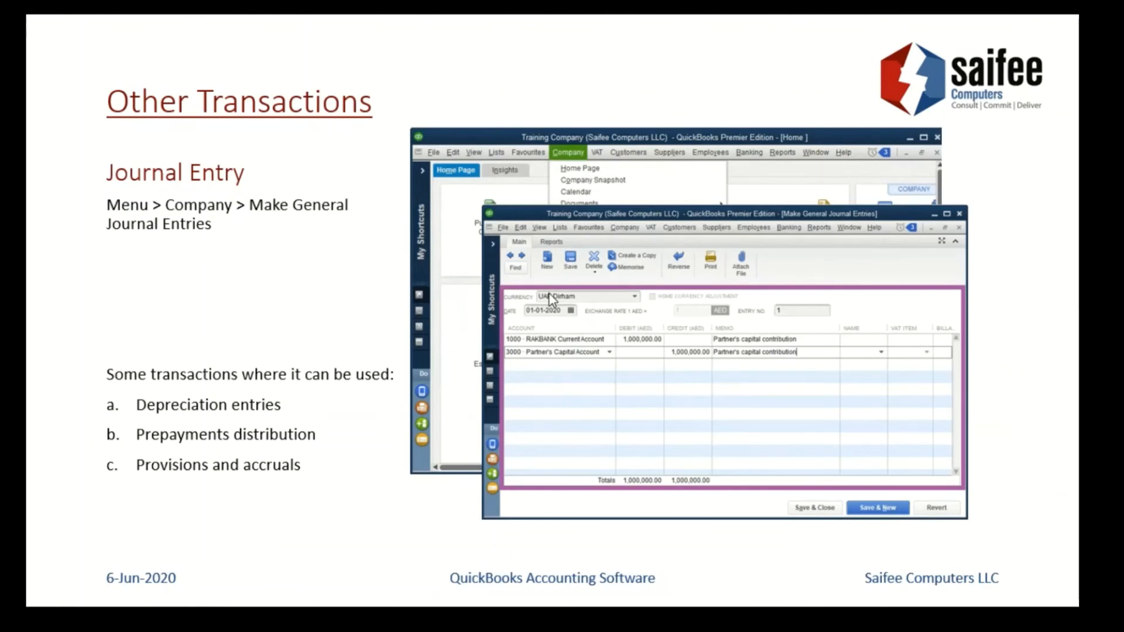
pyautogui.press('Right')
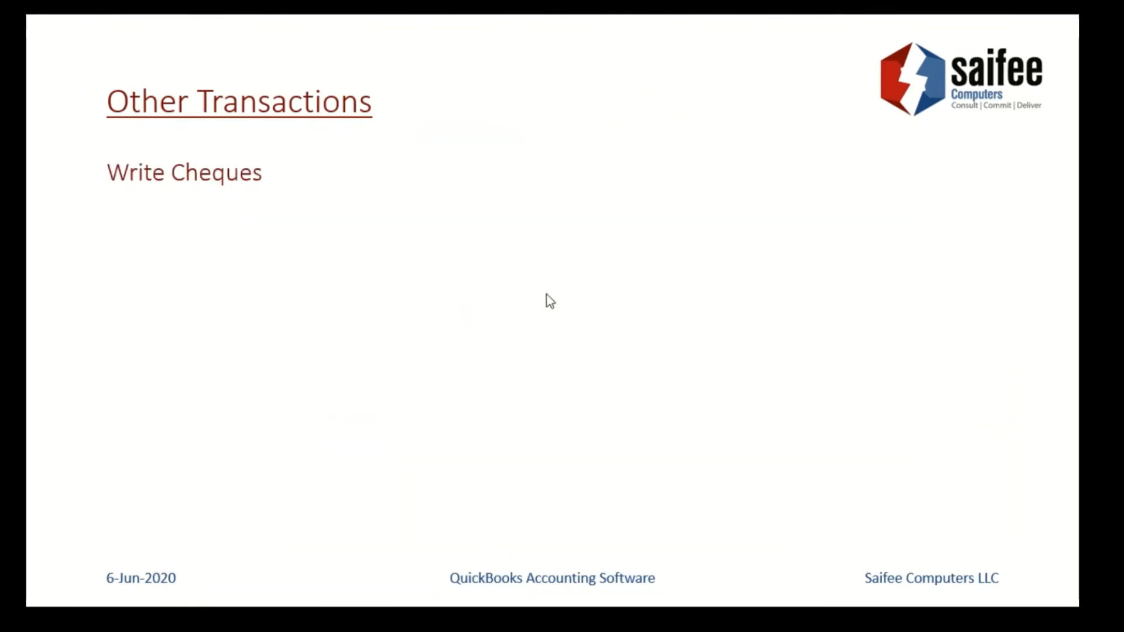
pyautogui.click(546, 293)
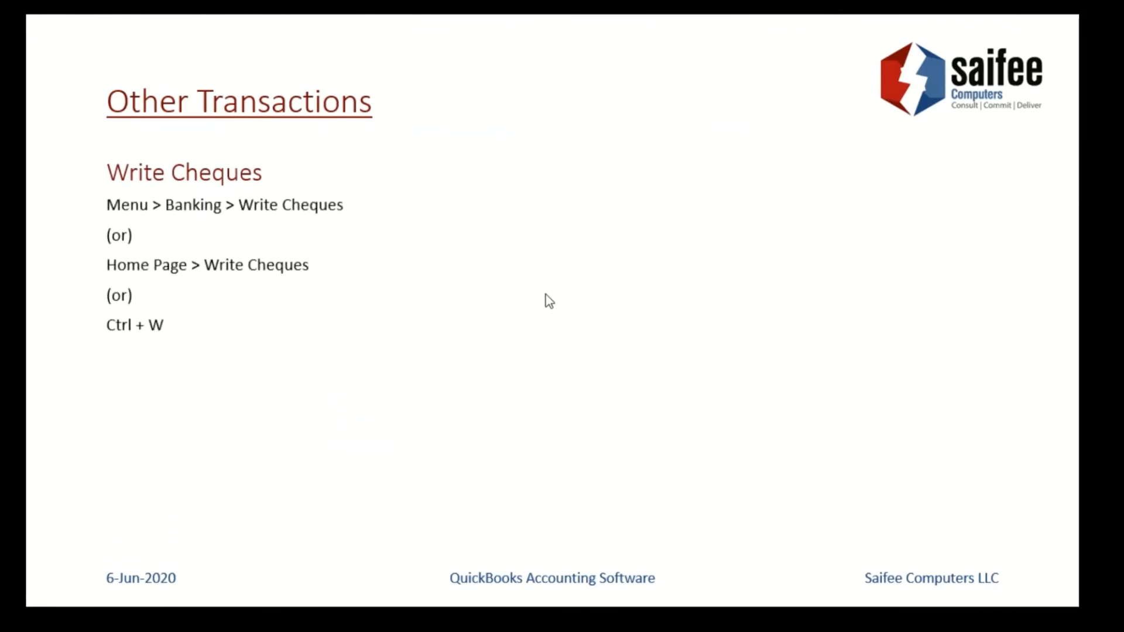
pyautogui.click(546, 294)
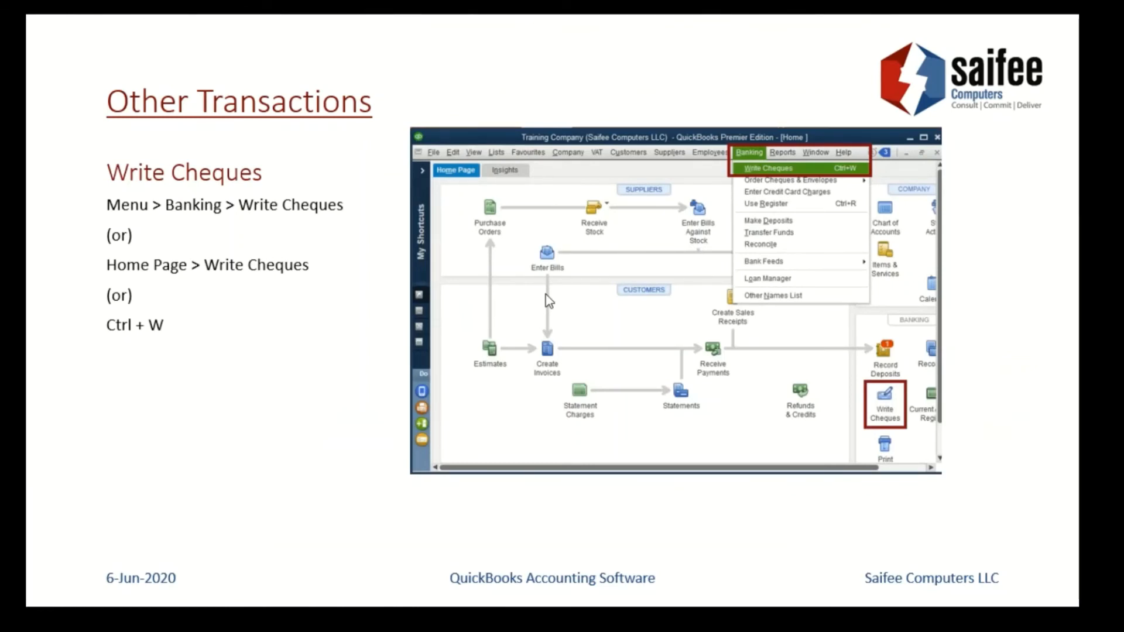
# Step: Switch to QuickBooks, leave the general journal entry and open the Write Cheques form
pyautogui.hotkey('alt', 'Tab')
pyautogui.press('Escape')
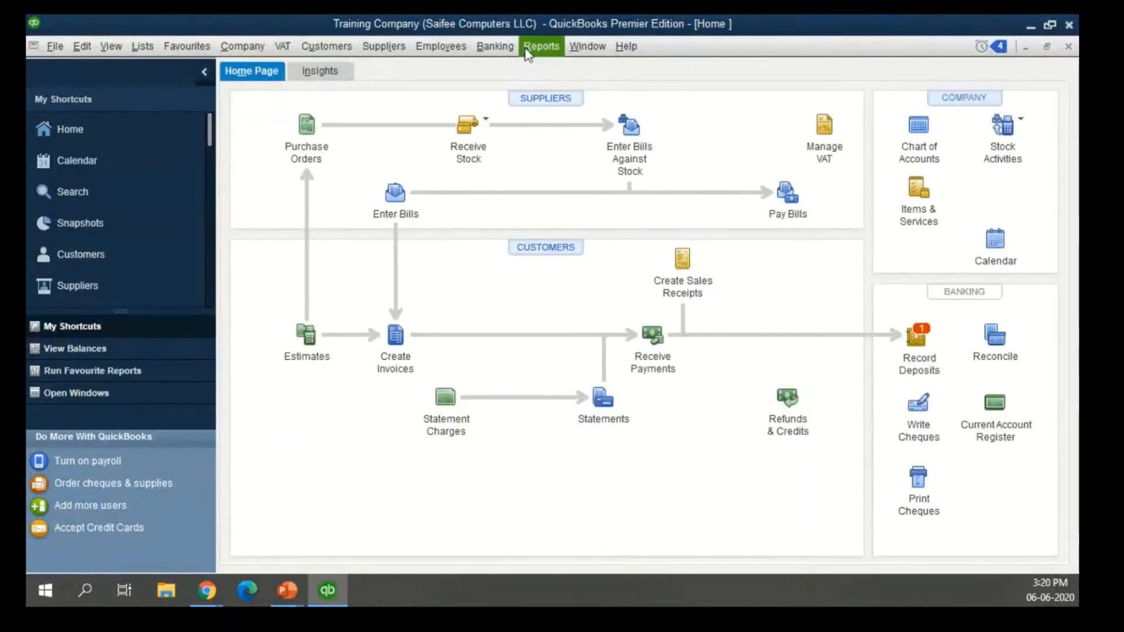
pyautogui.click(495, 46)
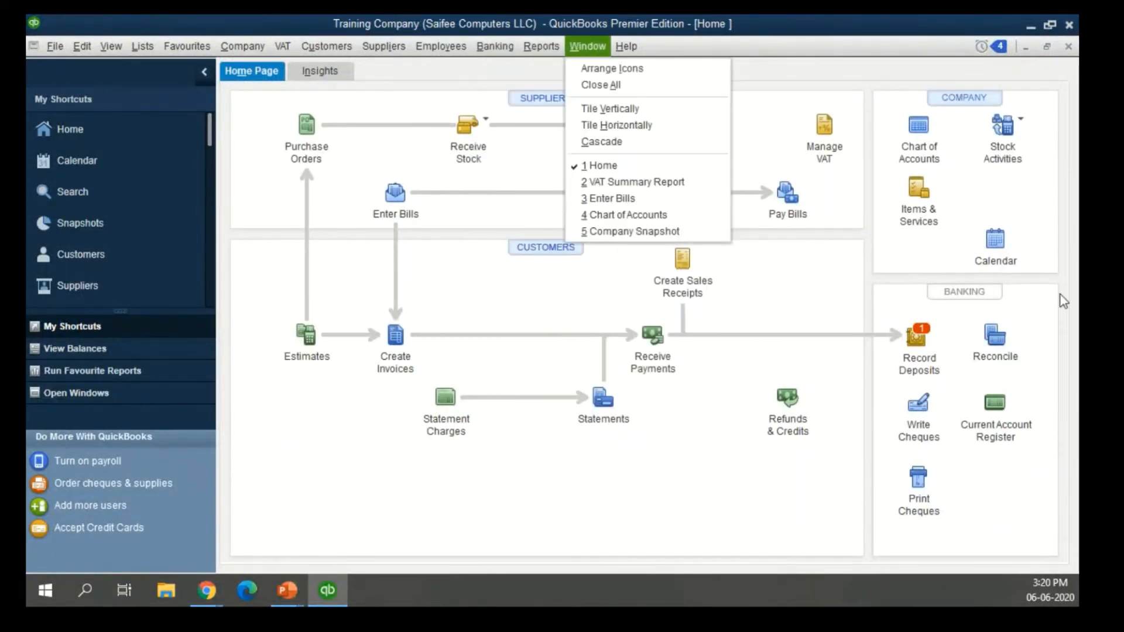
pyautogui.click(970, 493)
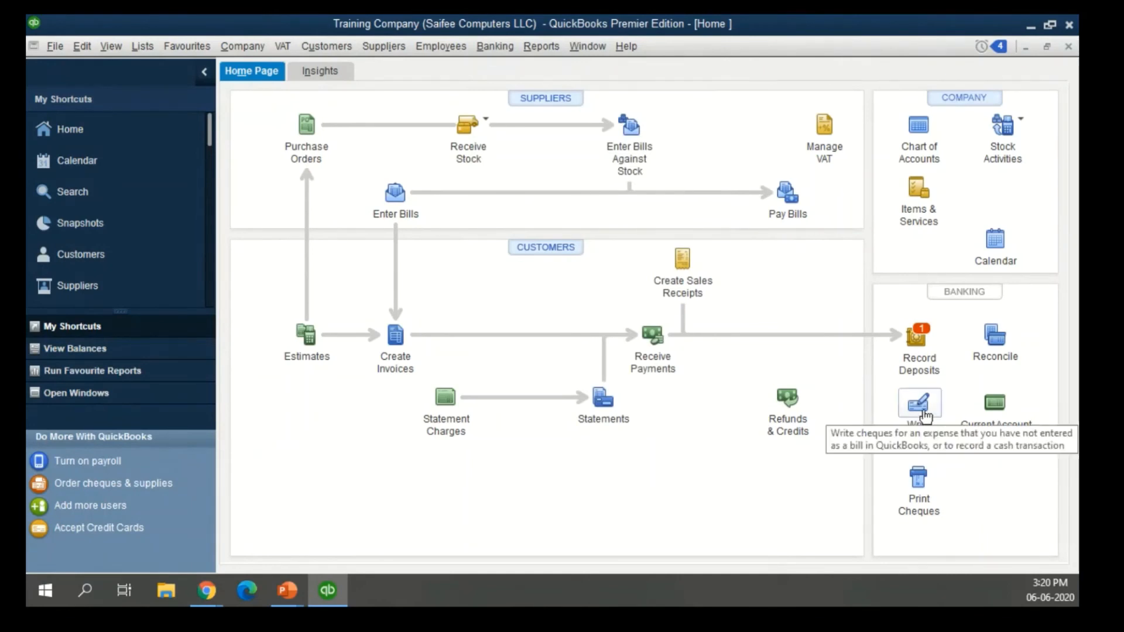
pyautogui.click(495, 46)
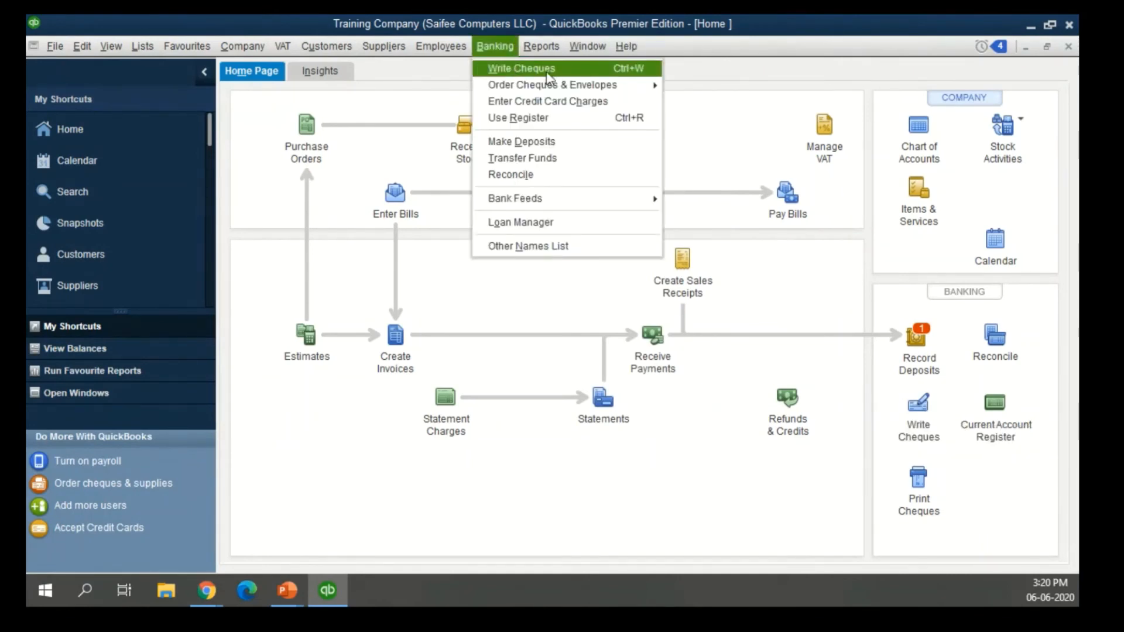
pyautogui.click(509, 69)
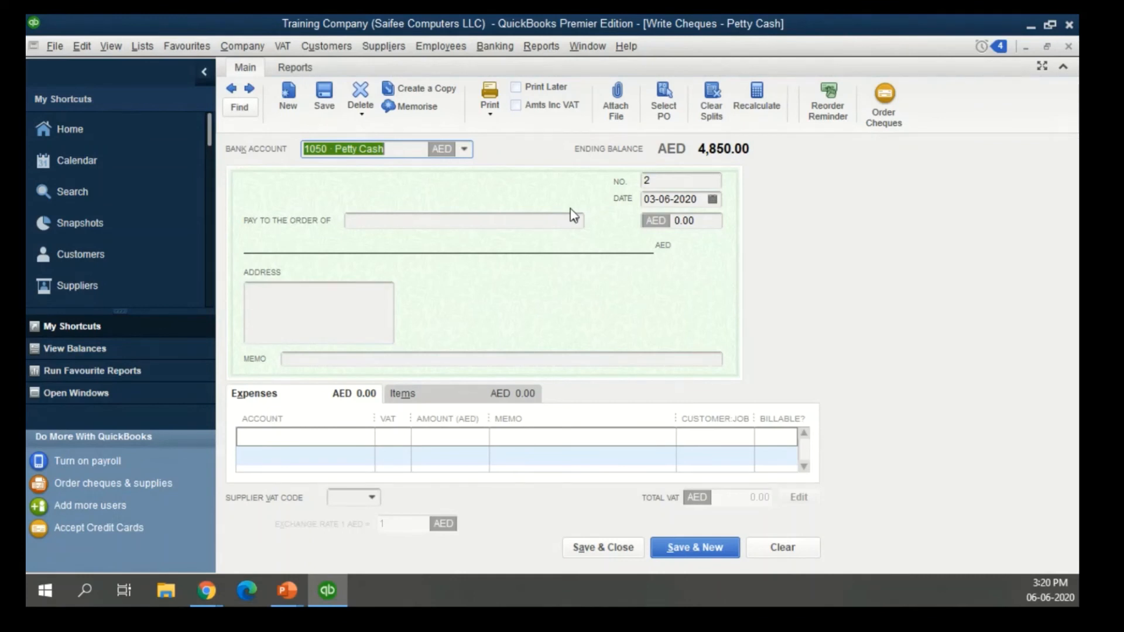
# Step: Examine the bank account choices for a cheque, and go back to Petty Cash cheque no. 1 to inspect its expense line
pyautogui.click(464, 150)
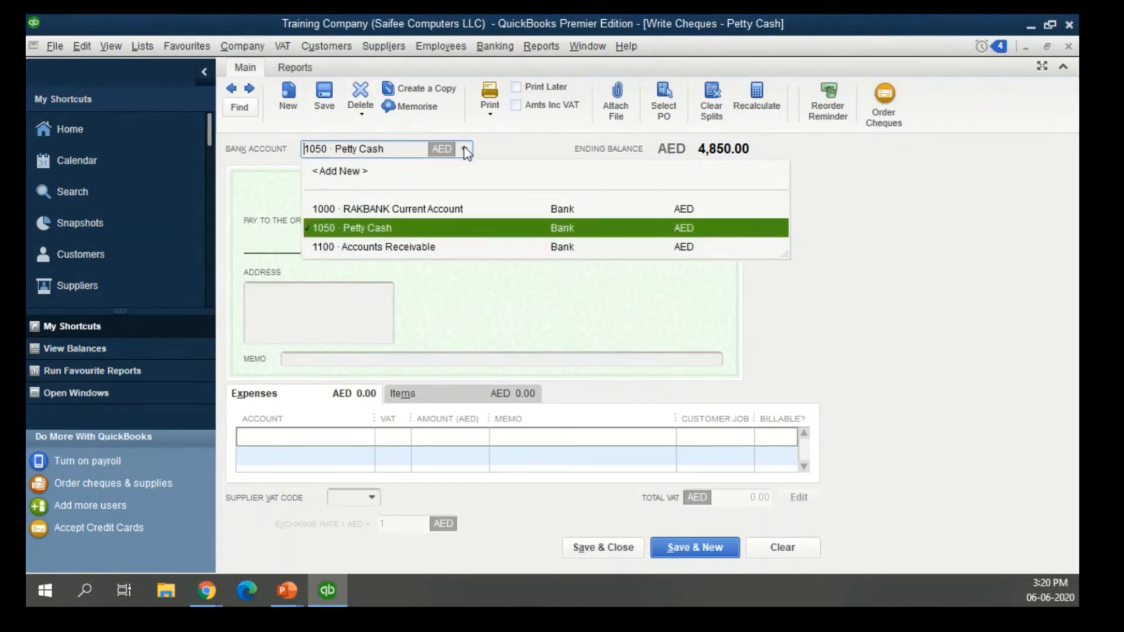
pyautogui.click(465, 151)
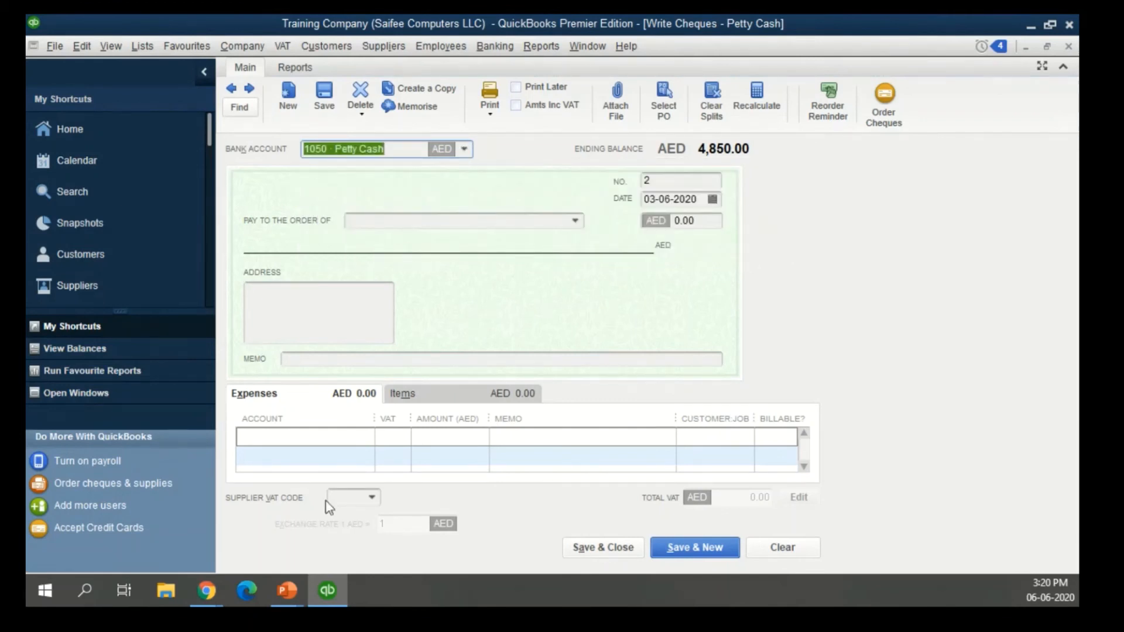
pyautogui.click(309, 436)
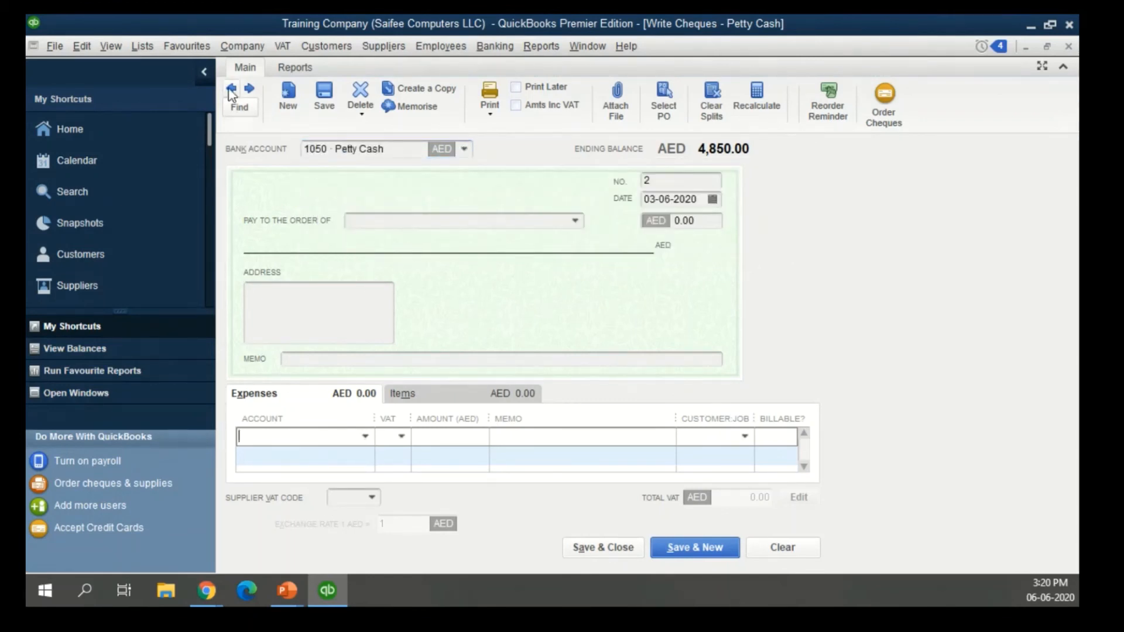
pyautogui.click(232, 90)
pyautogui.click(366, 437)
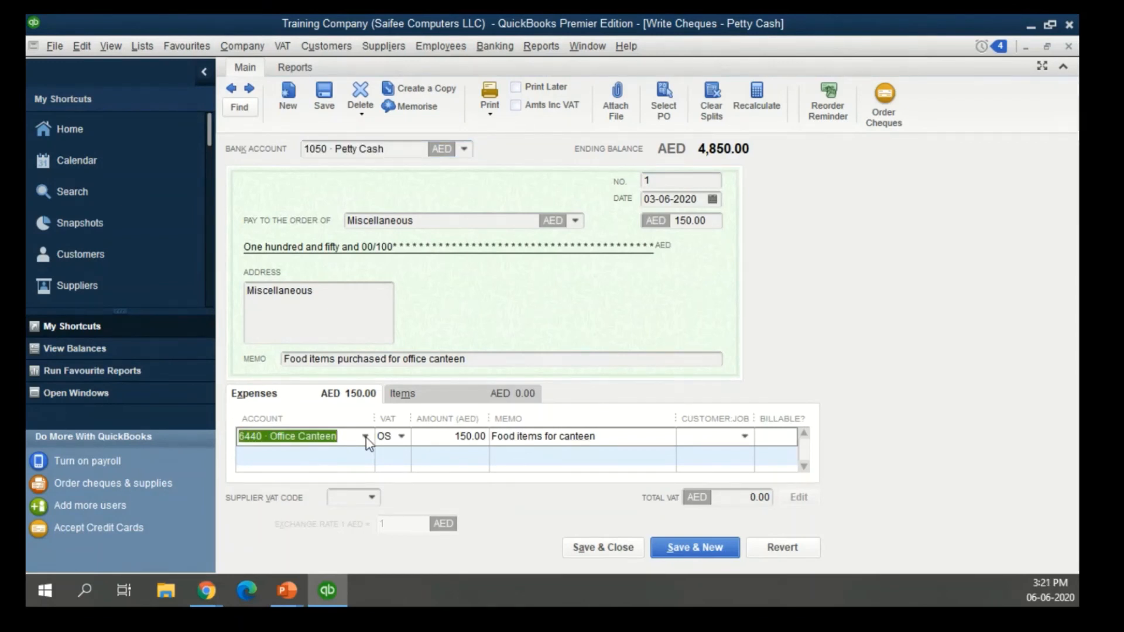
pyautogui.click(550, 440)
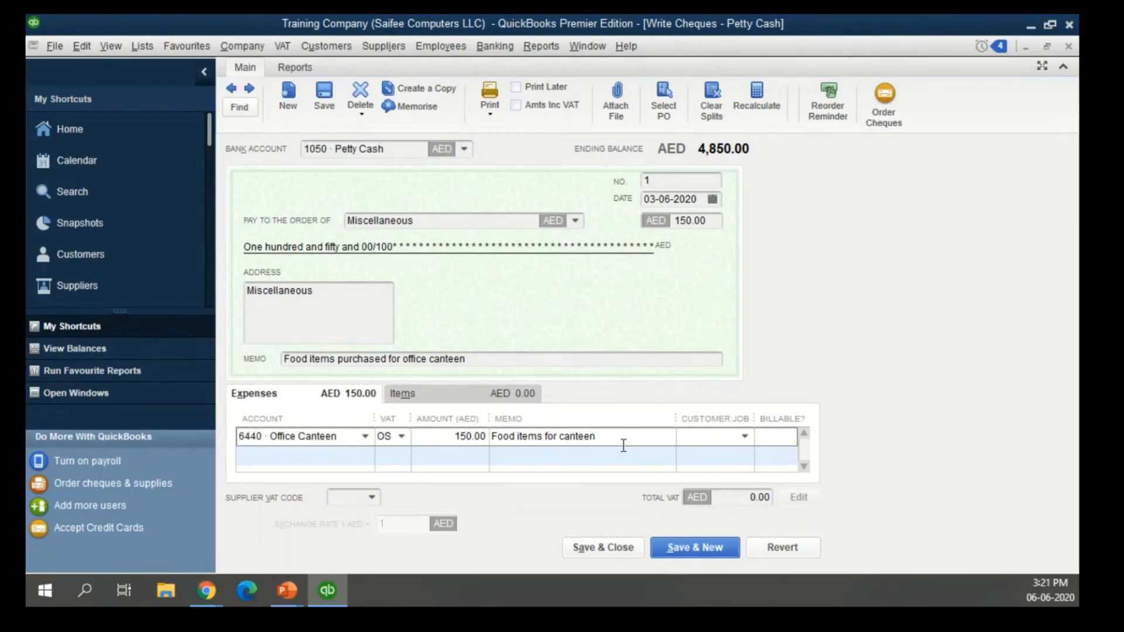
# Step: Examine the VAT code choices and the amount on the Office Canteen expense line, and close the cheque
pyautogui.click(402, 436)
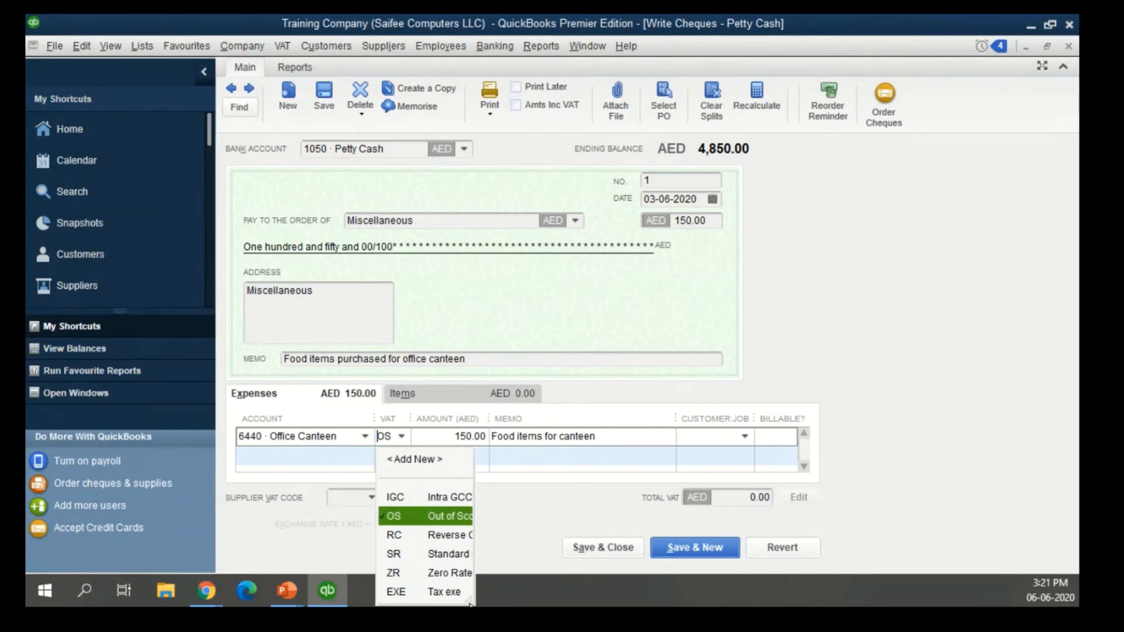
pyautogui.moveTo(470, 604); pyautogui.dragTo(575, 594)
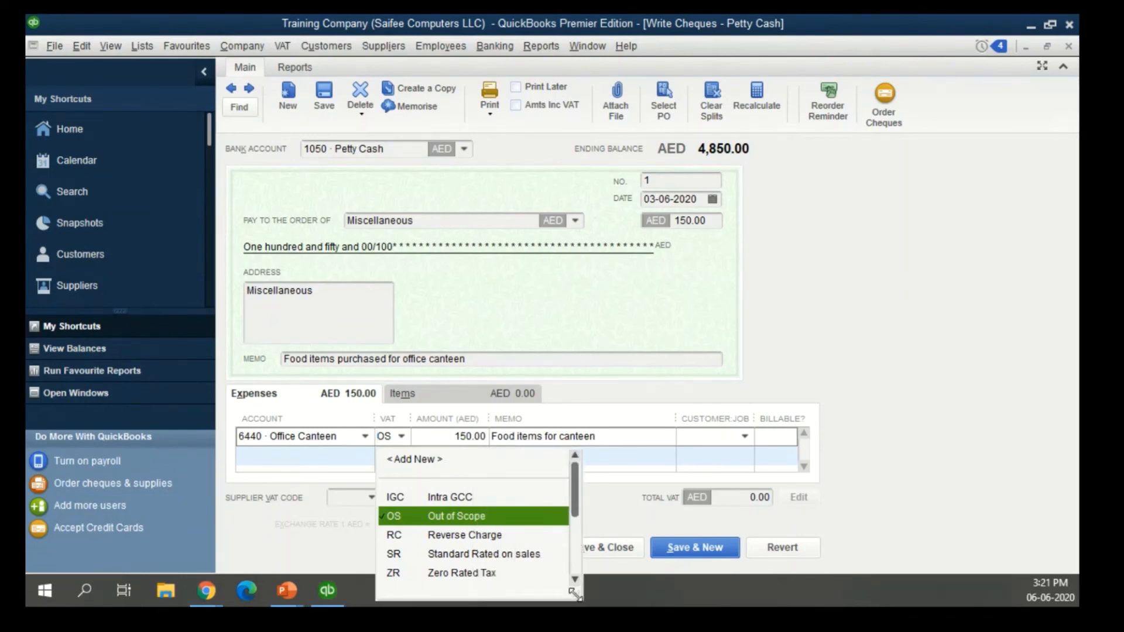
pyautogui.click(434, 439)
pyautogui.moveTo(434, 439); pyautogui.dragTo(487, 438)
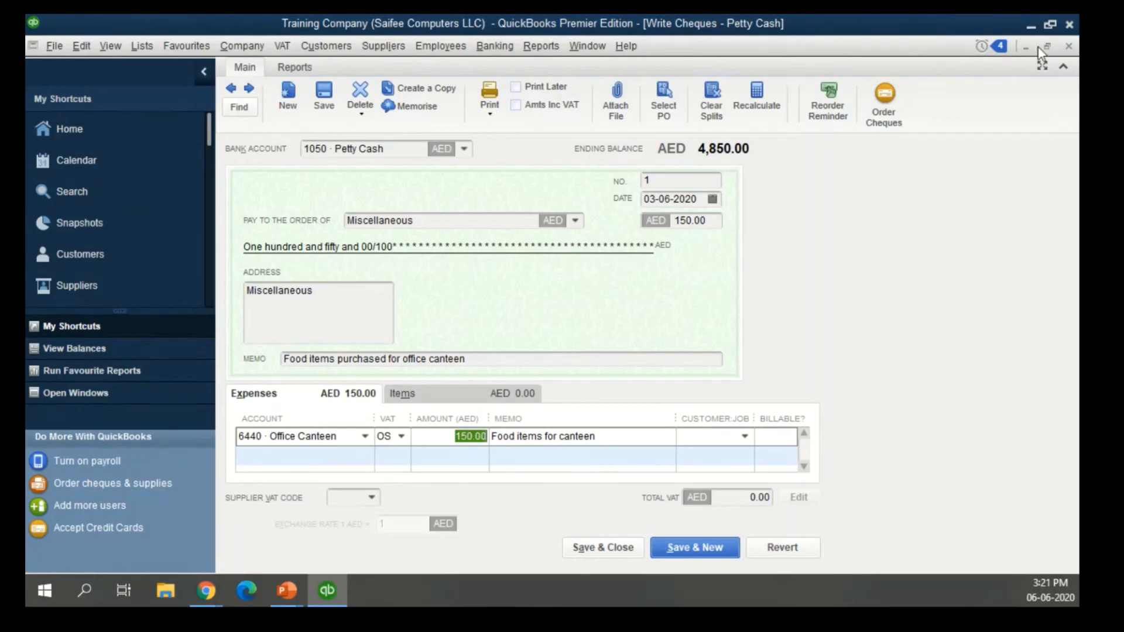
pyautogui.click(1069, 46)
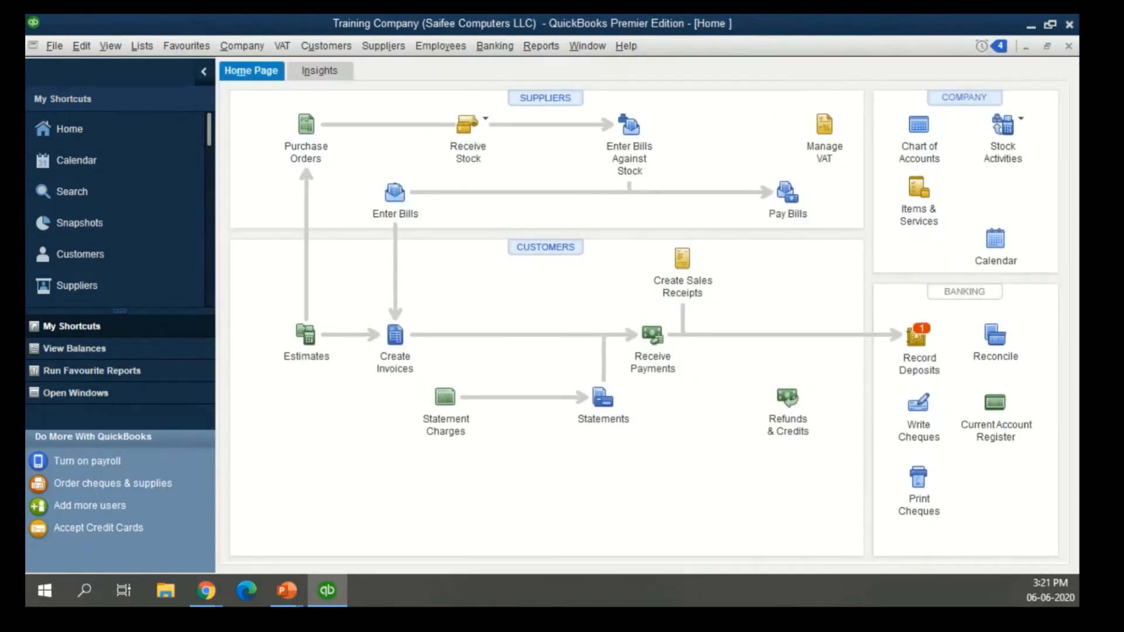
pyautogui.hotkey('alt', 'Tab')
pyautogui.click(113, 402)
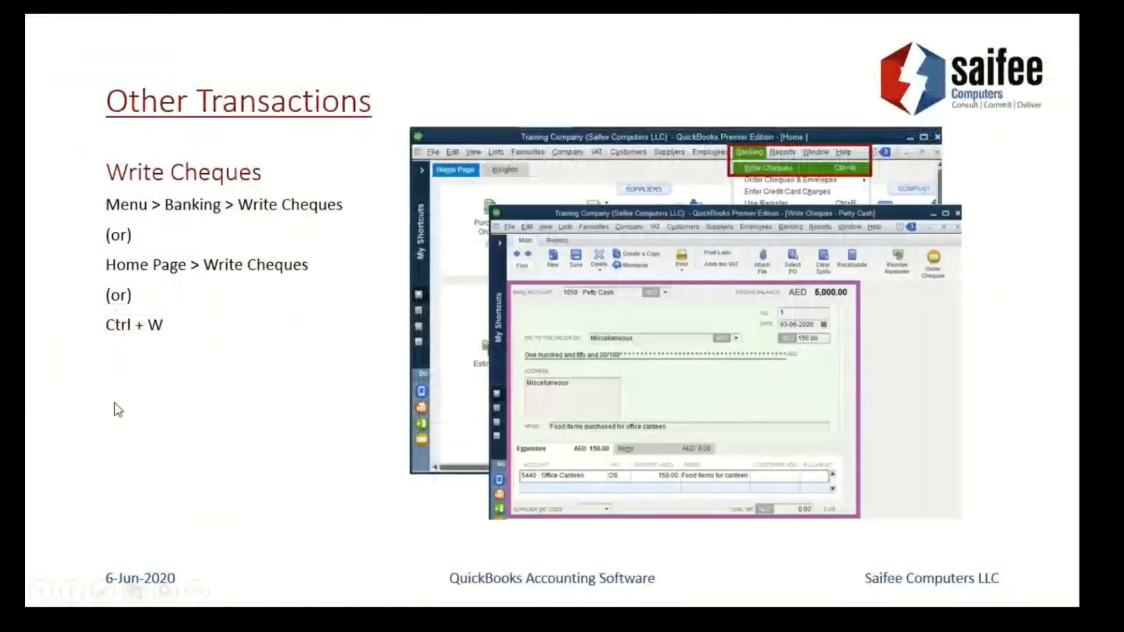
pyautogui.click(229, 439)
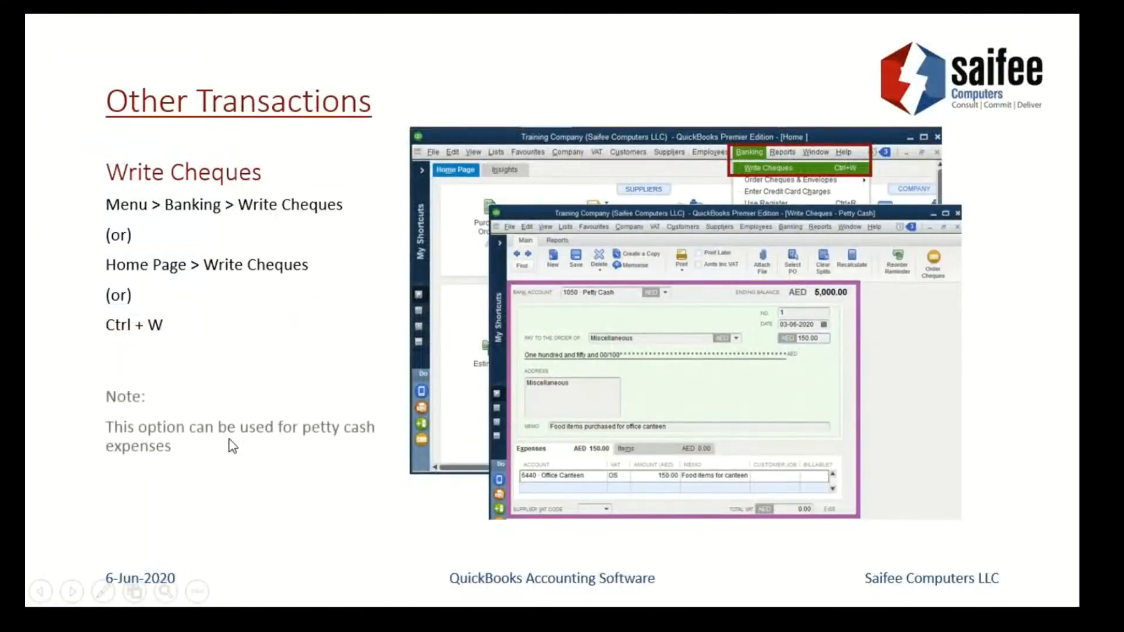
pyautogui.click(261, 484)
pyautogui.press('Left')
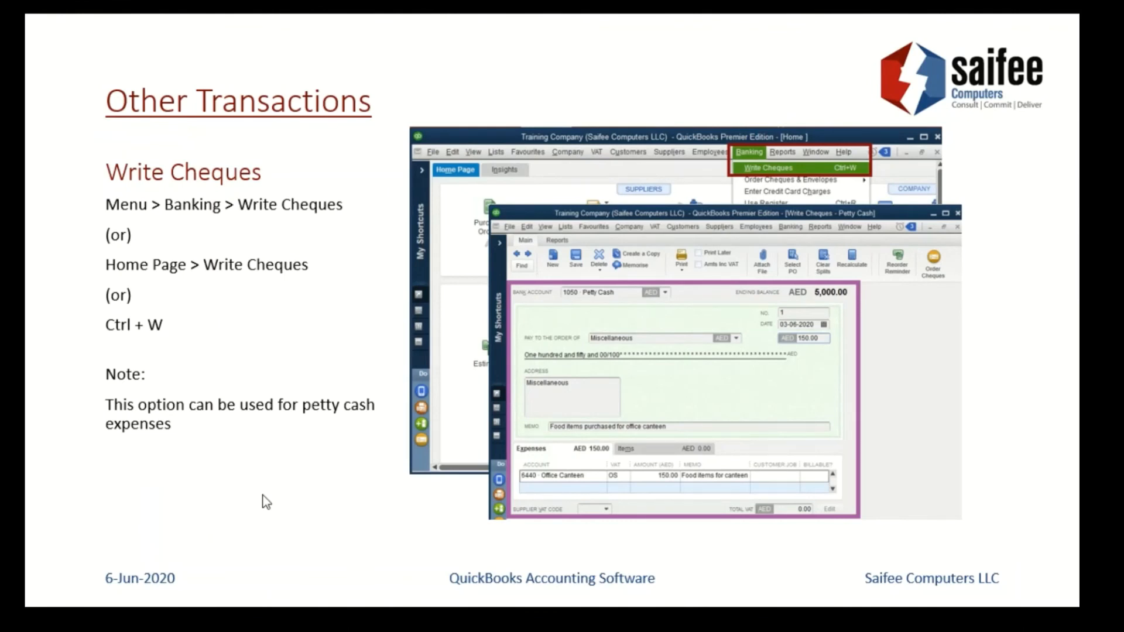
pyautogui.click(262, 495)
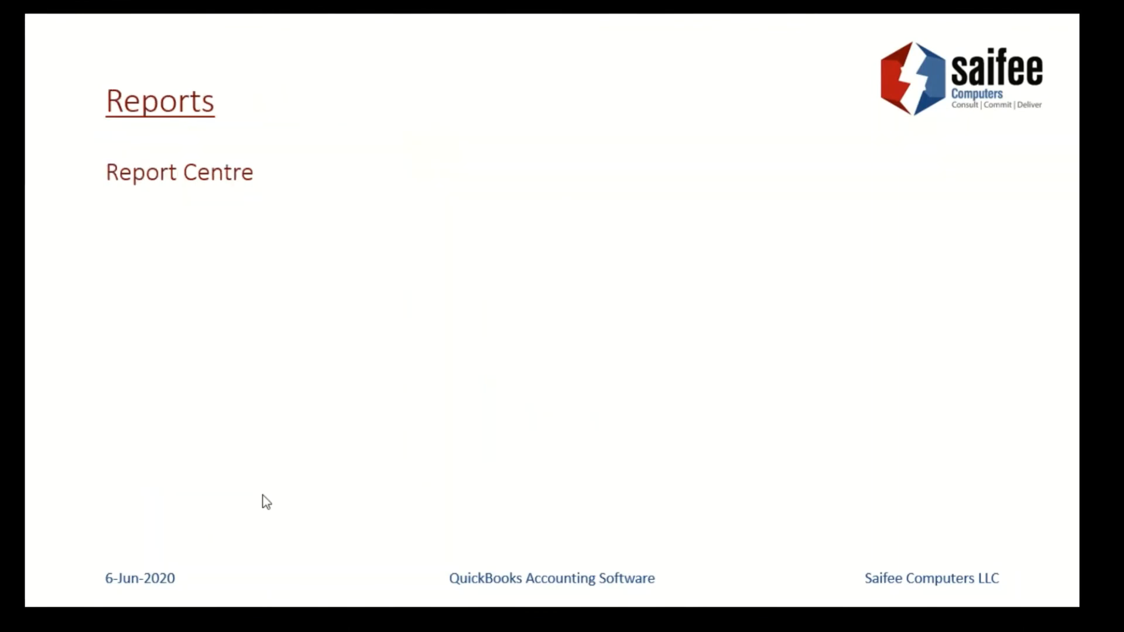
pyautogui.click(245, 480)
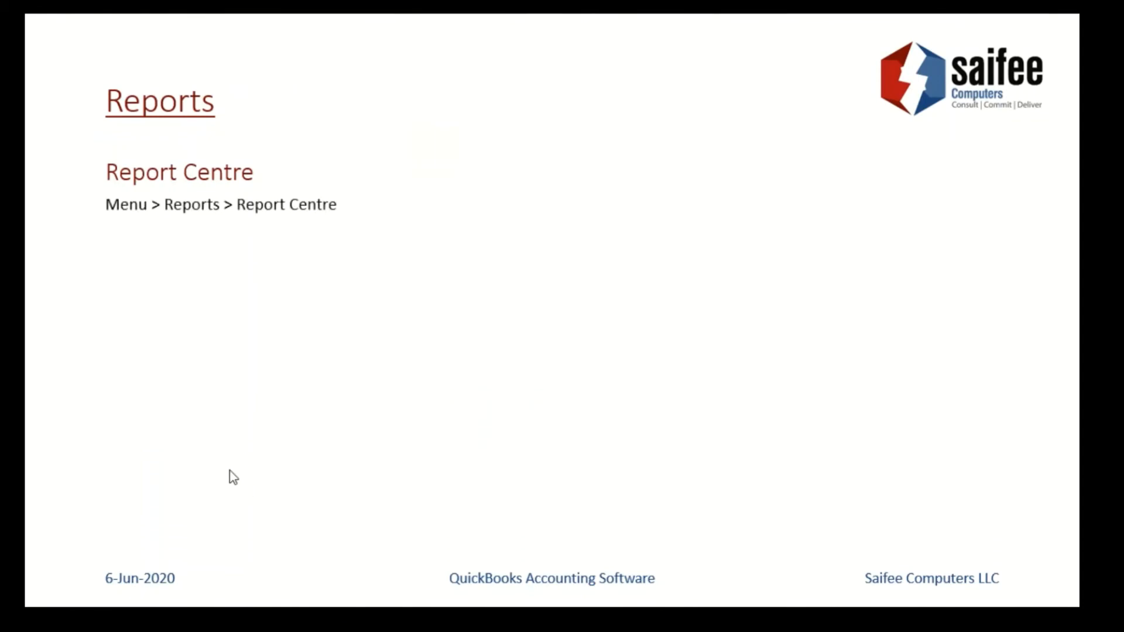
pyautogui.click(231, 476)
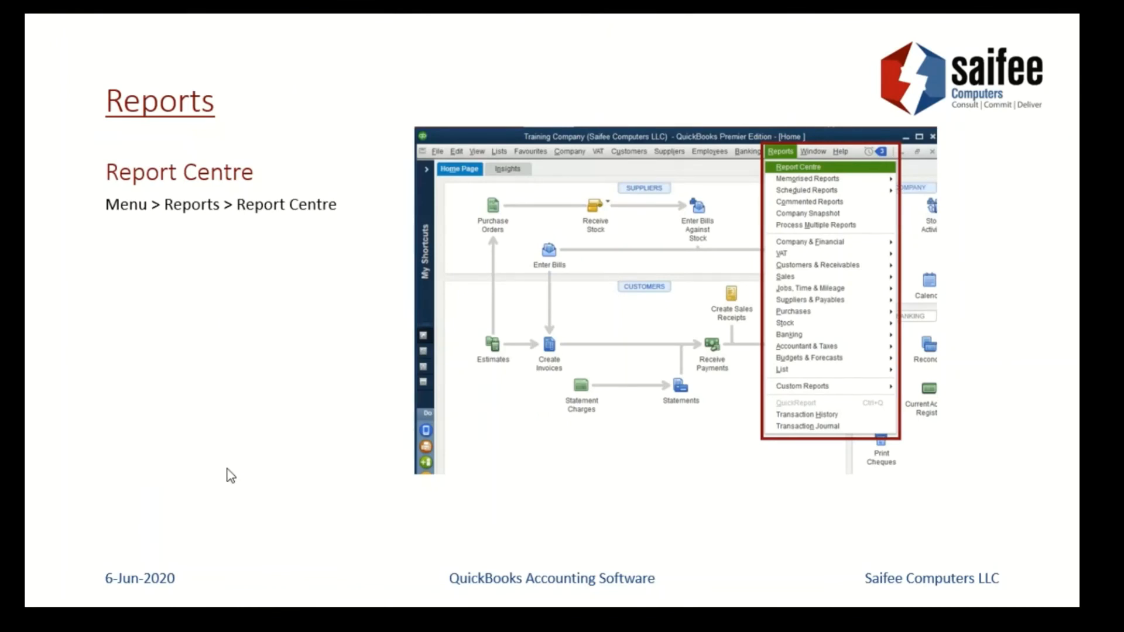
# Step: Switch to QuickBooks, open the Report Centre, collapse the shortcuts sidebar and maximise the Report Centre window
pyautogui.hotkey('alt', 'Tab')
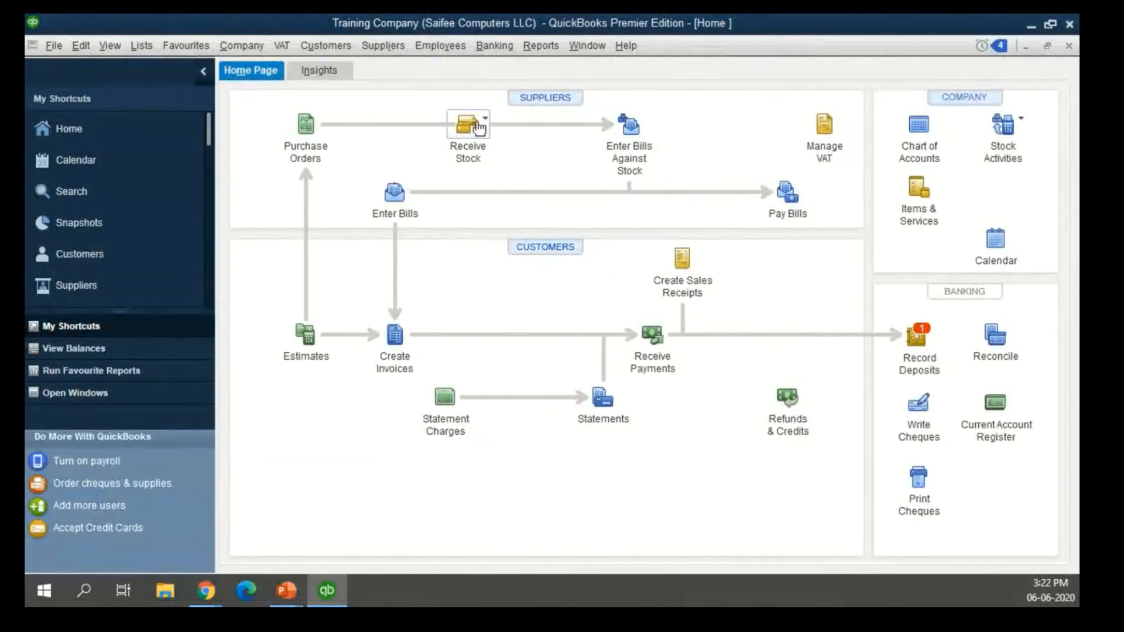
pyautogui.click(531, 47)
pyautogui.click(547, 68)
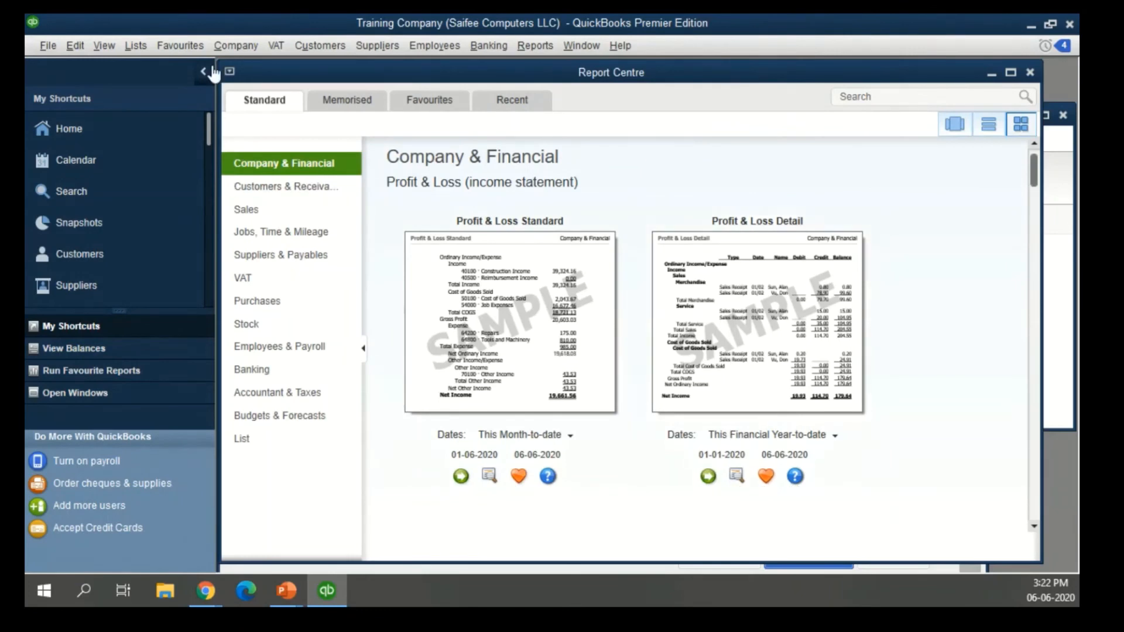
pyautogui.click(204, 75)
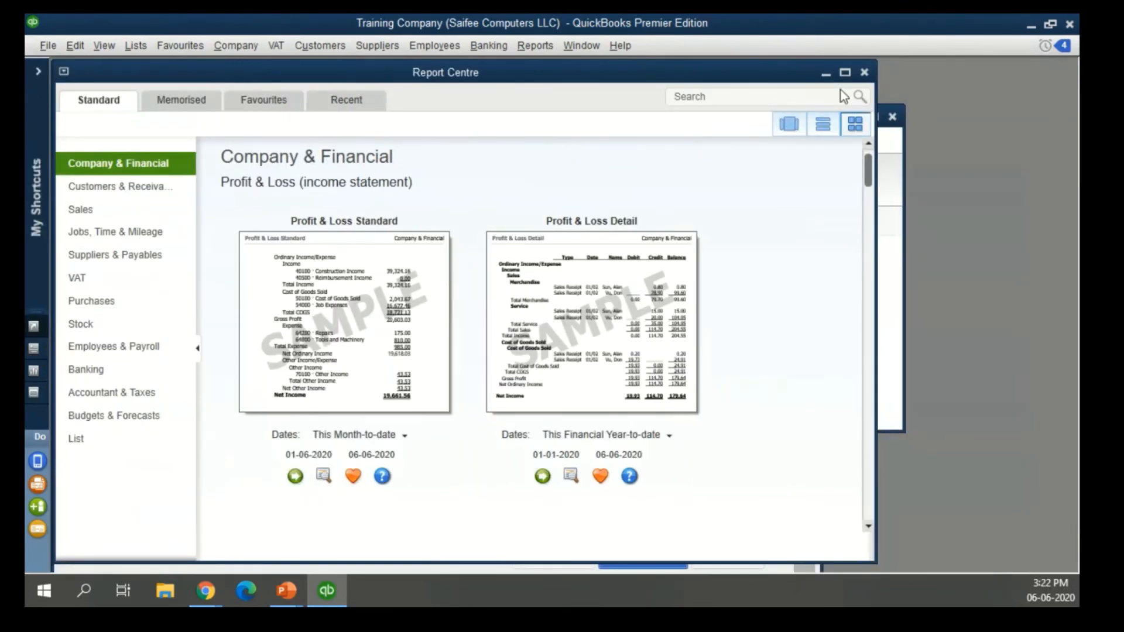
pyautogui.click(843, 71)
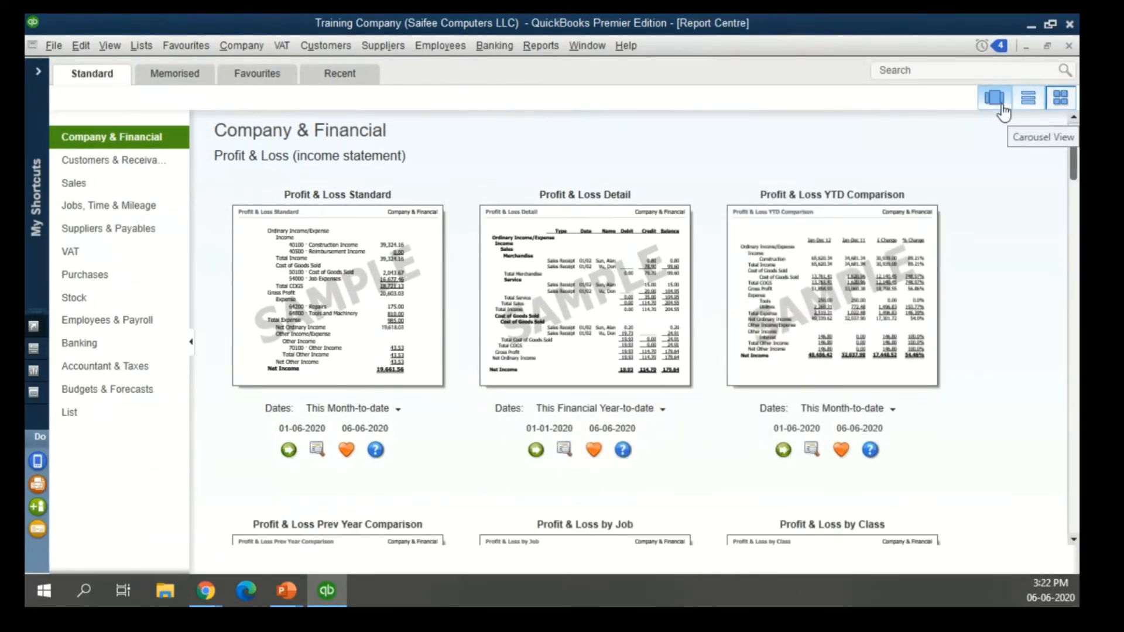
# Step: Look at the Company & Financial reports in carousel and grid views, and set the Report Centre to list view
pyautogui.click(997, 100)
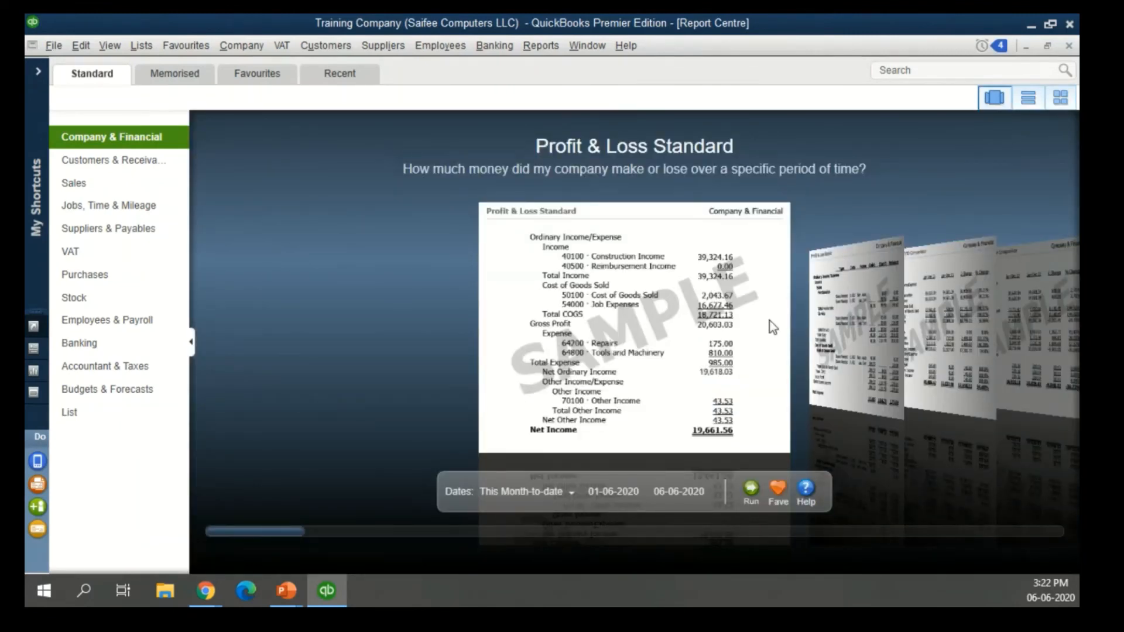
pyautogui.click(1059, 97)
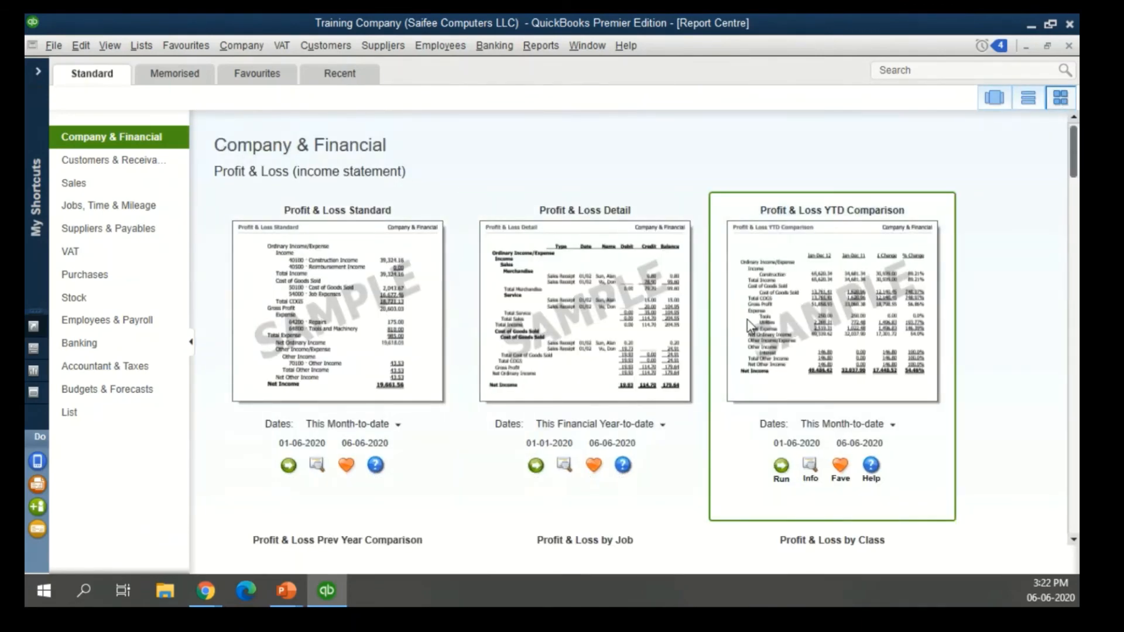
pyautogui.click(1028, 97)
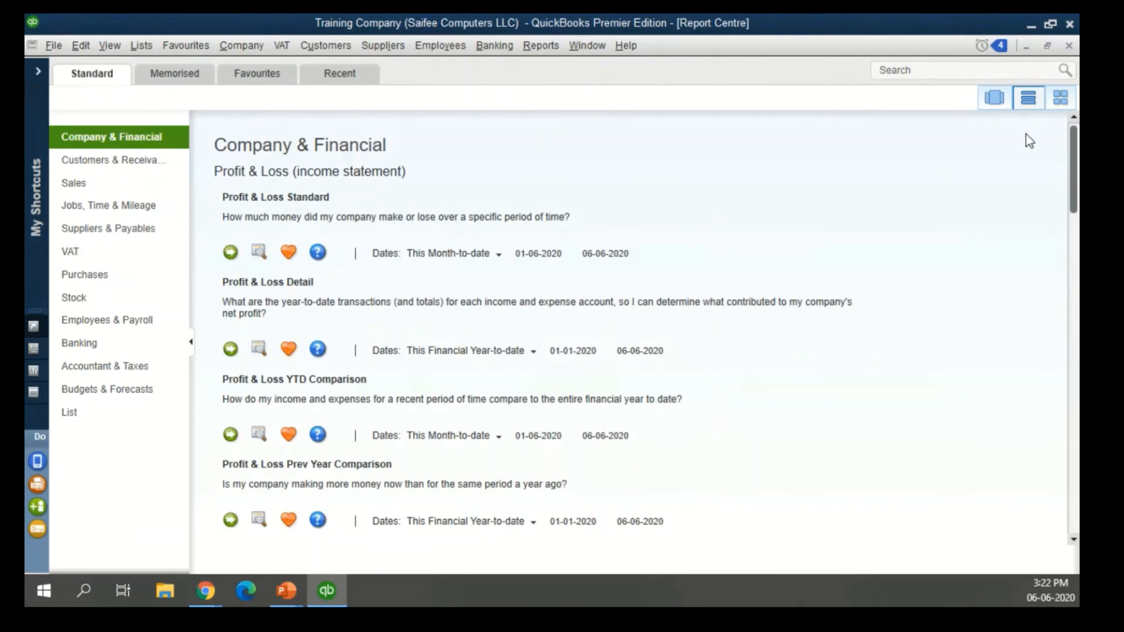
# Step: Open the Profit & Loss Standard report from the Company & Financial reports
pyautogui.click(540, 45)
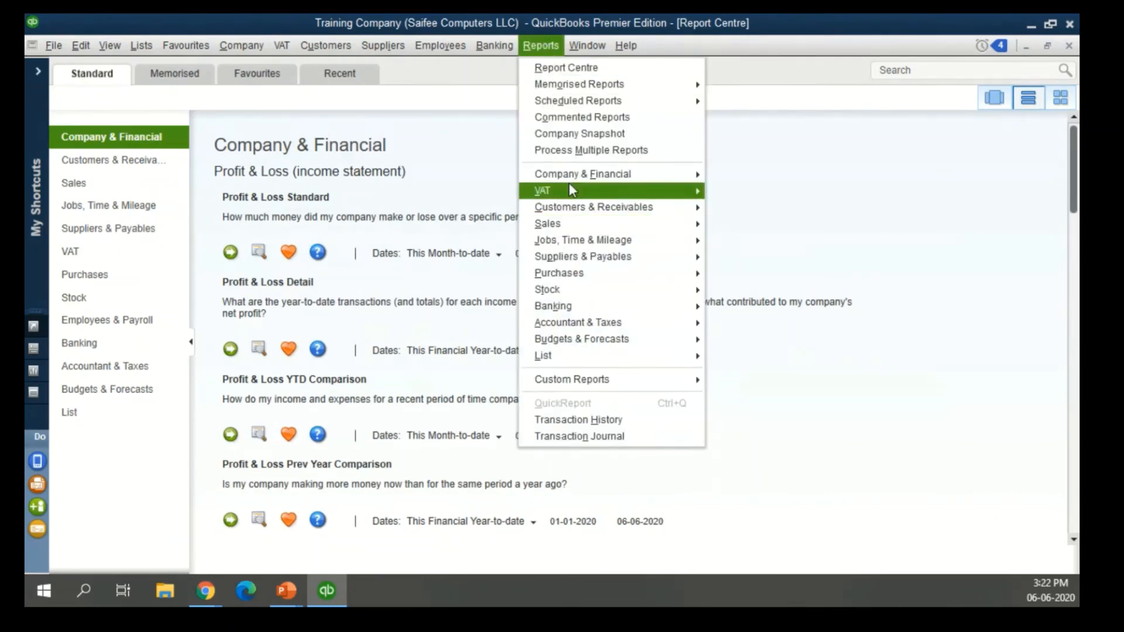
pyautogui.moveTo(571, 176)
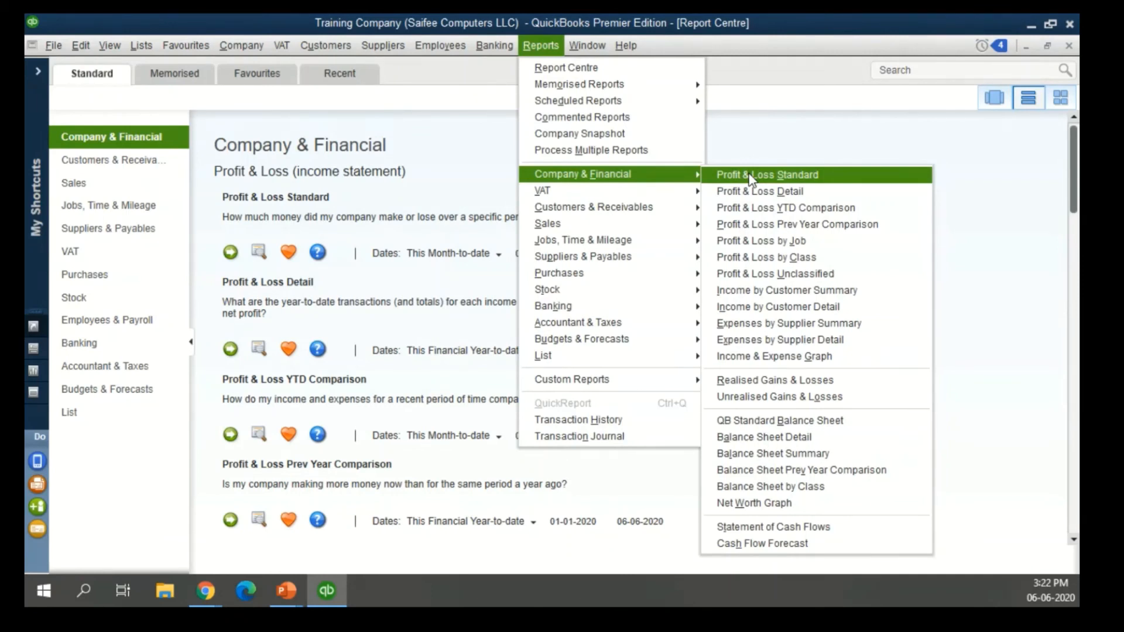
pyautogui.click(751, 175)
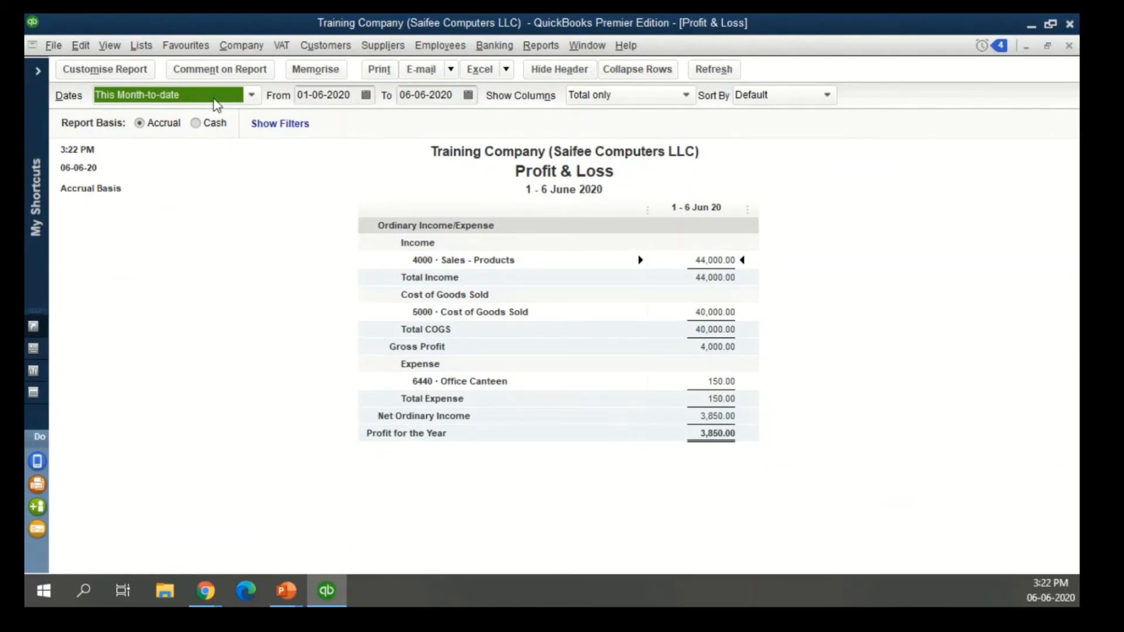
# Step: Set the Profit & Loss period to This Financial Year, and tighten the widths of the account and amount columns
pyautogui.click(160, 96)
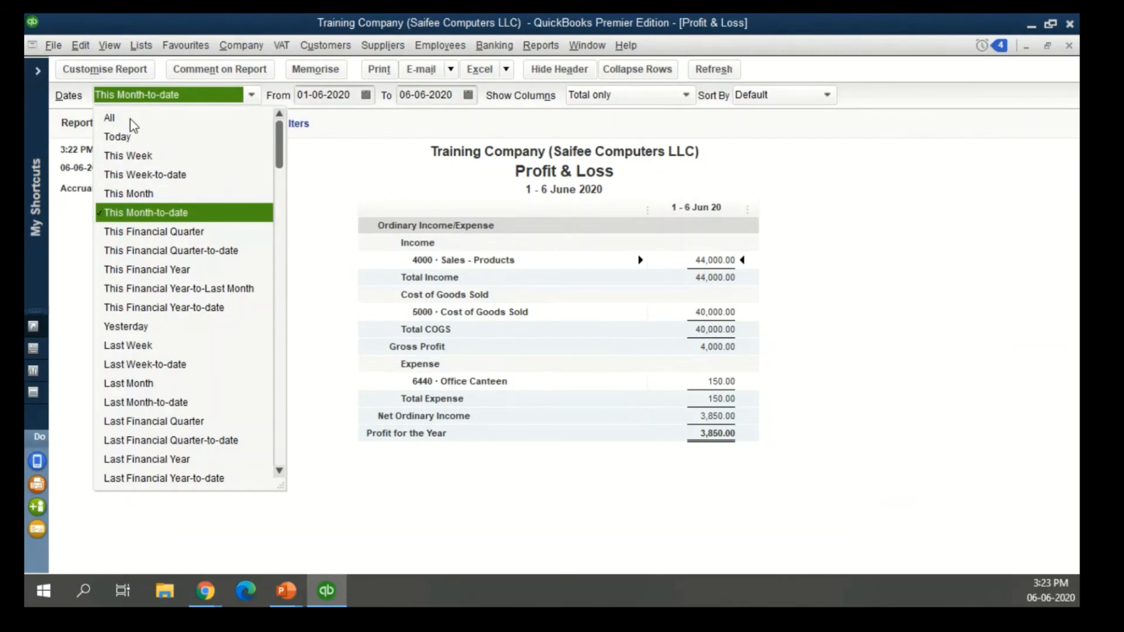
pyautogui.click(322, 94)
pyautogui.click(365, 95)
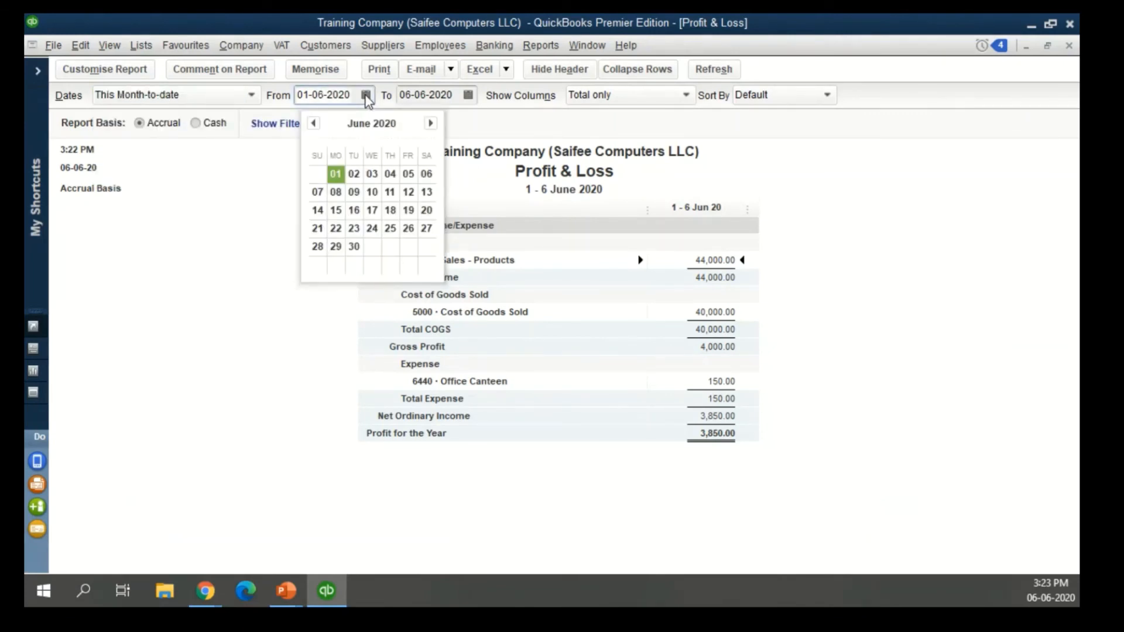
pyautogui.click(239, 95)
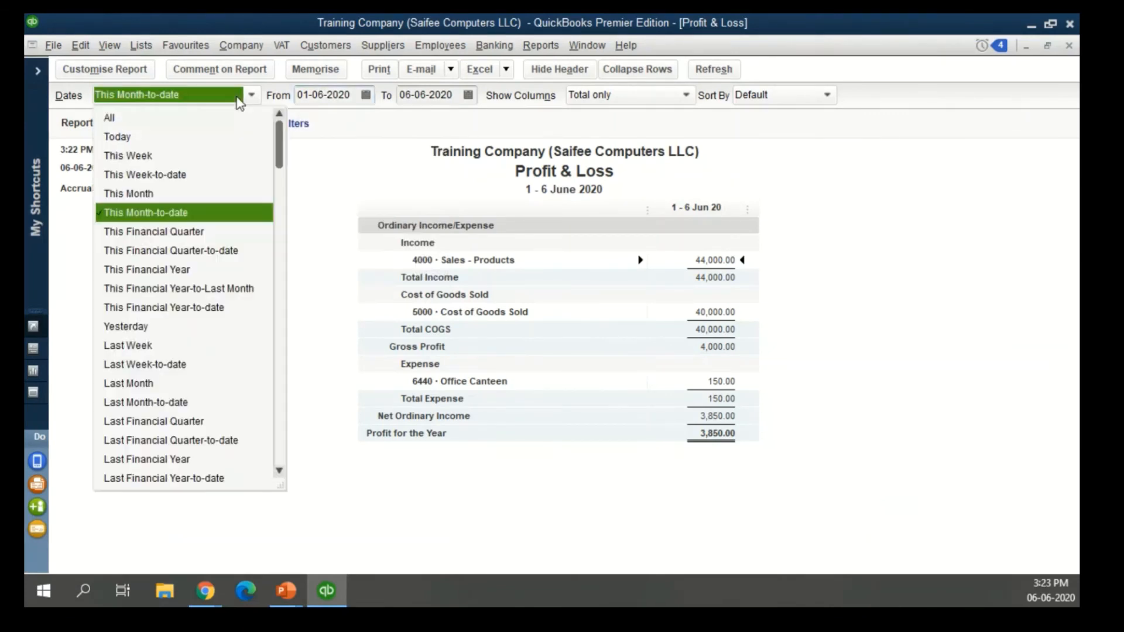
pyautogui.click(158, 269)
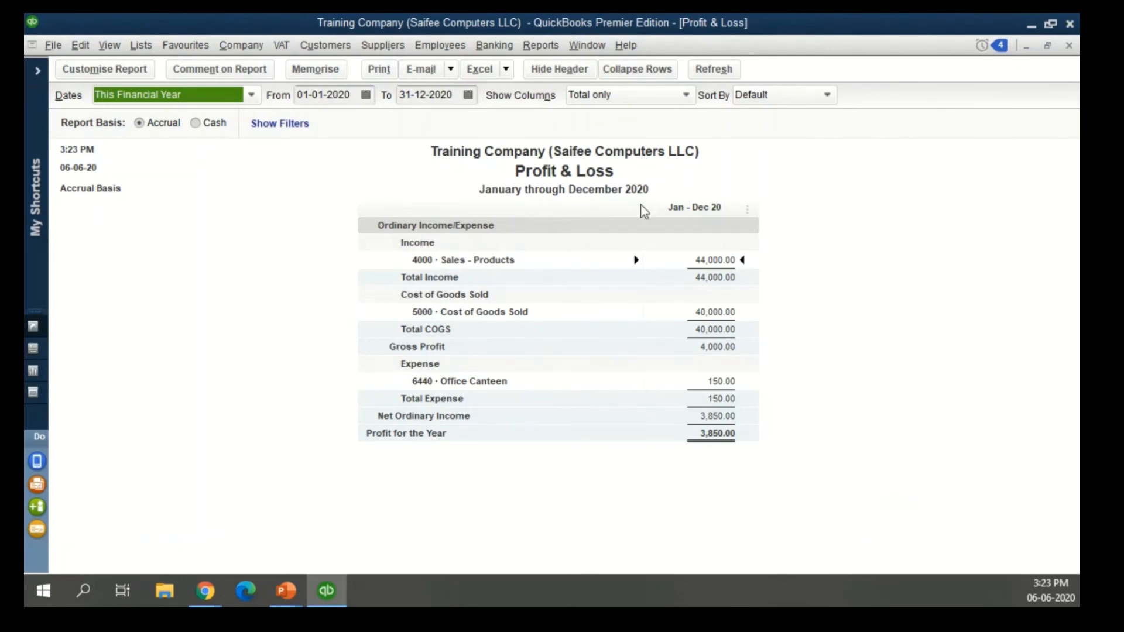
pyautogui.moveTo(644, 206); pyautogui.dragTo(562, 206)
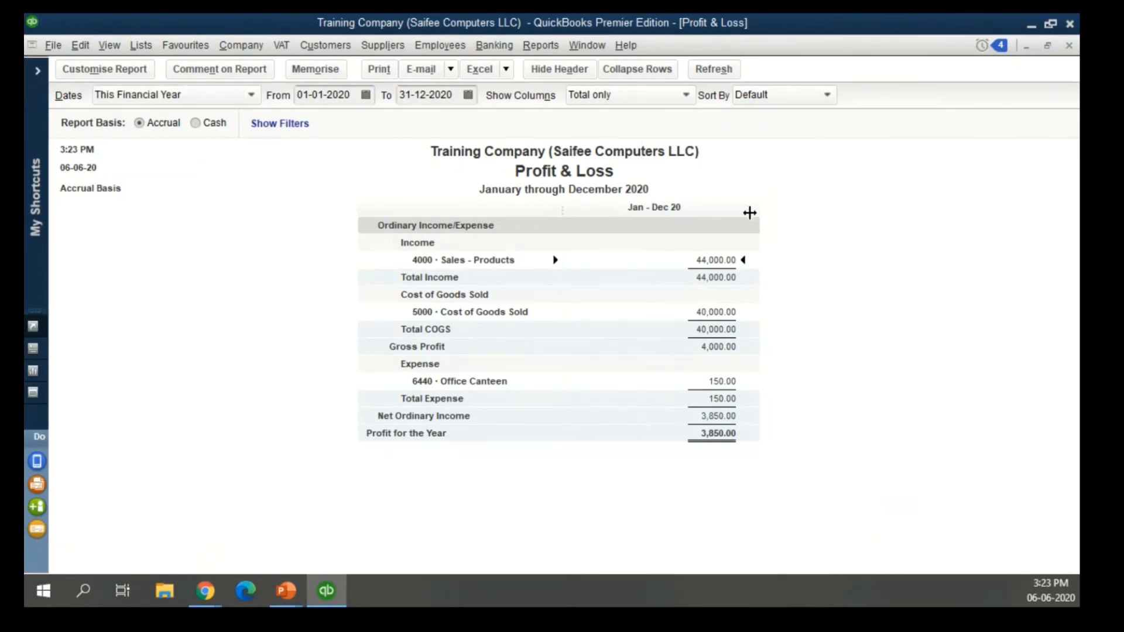
pyautogui.moveTo(747, 209); pyautogui.dragTo(644, 208)
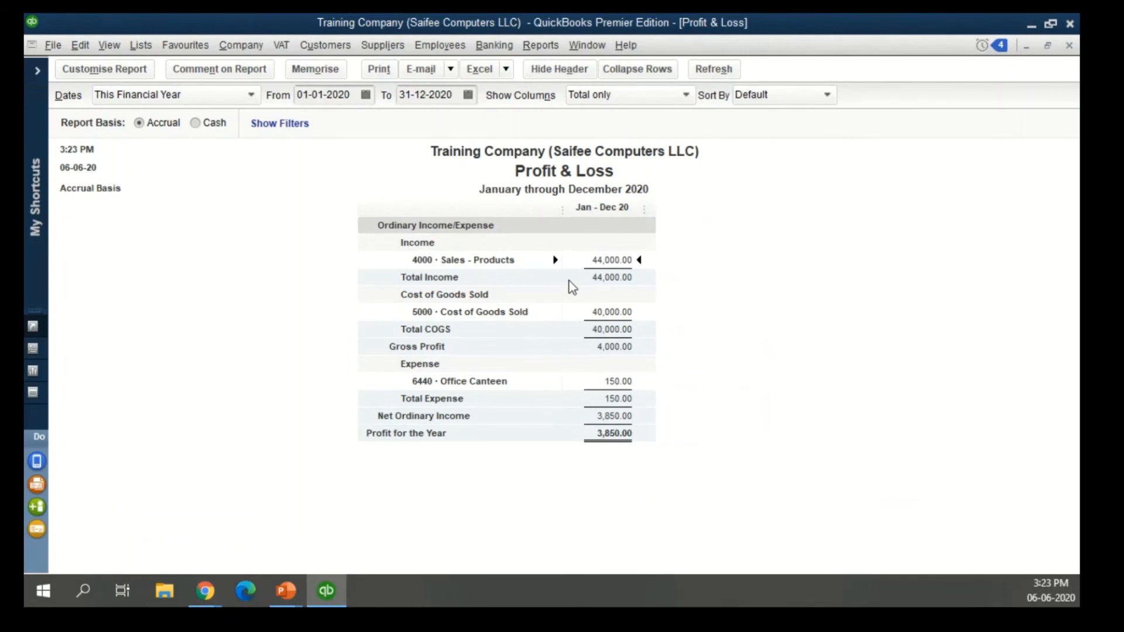
# Step: View the Profit & Loss with columns by Rep, by Customer:Job, by Year and finally by Quarter
pyautogui.click(606, 104)
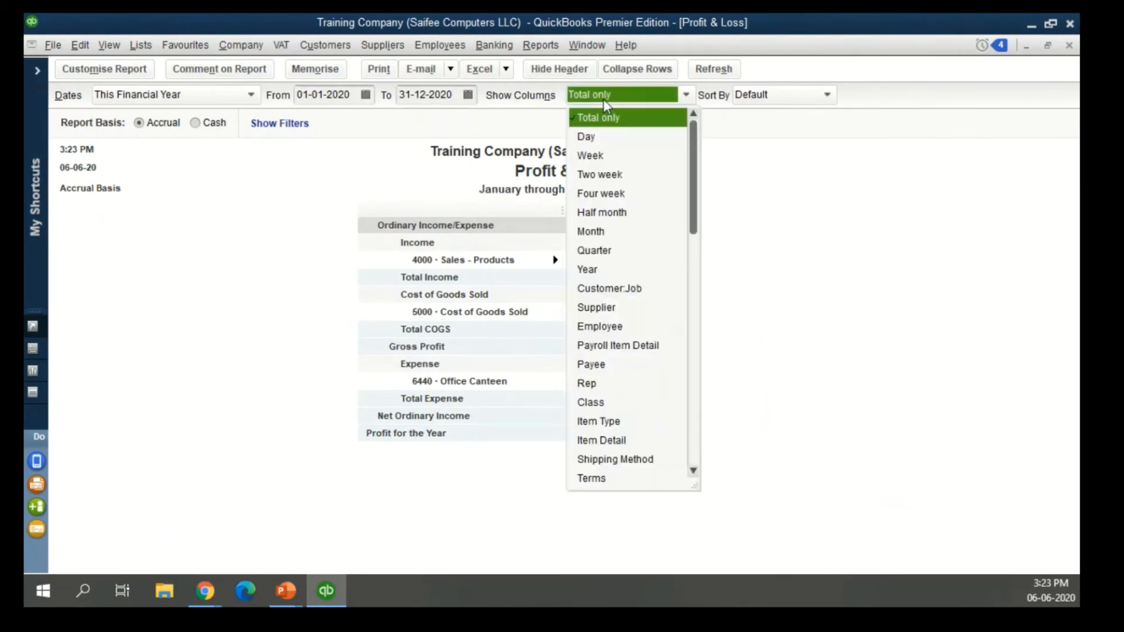
pyautogui.click(617, 385)
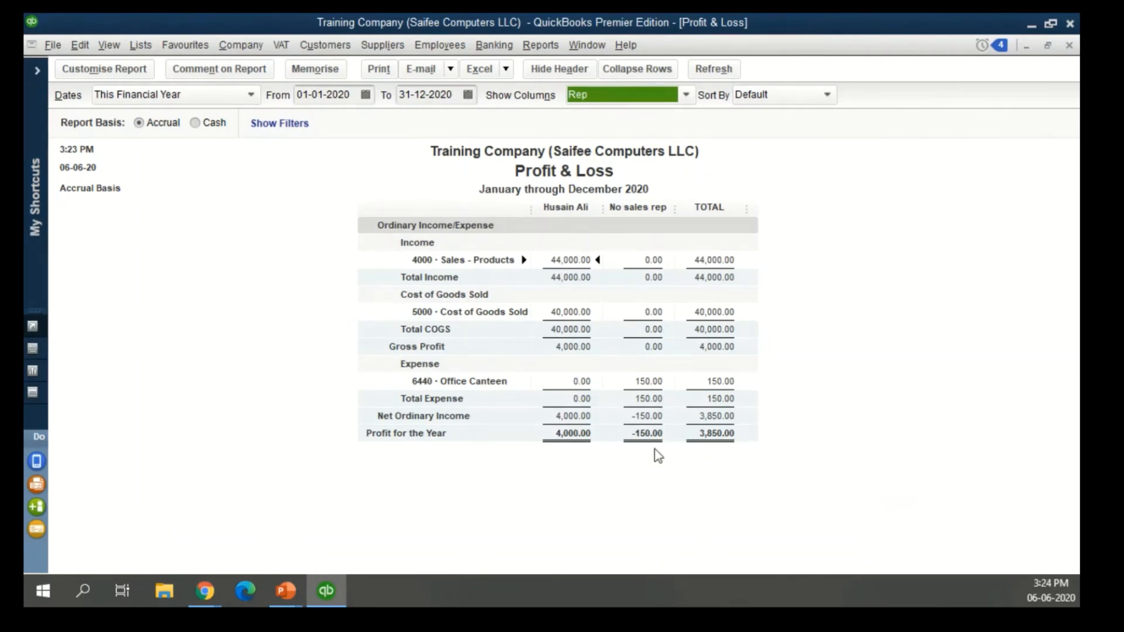
pyautogui.click(600, 96)
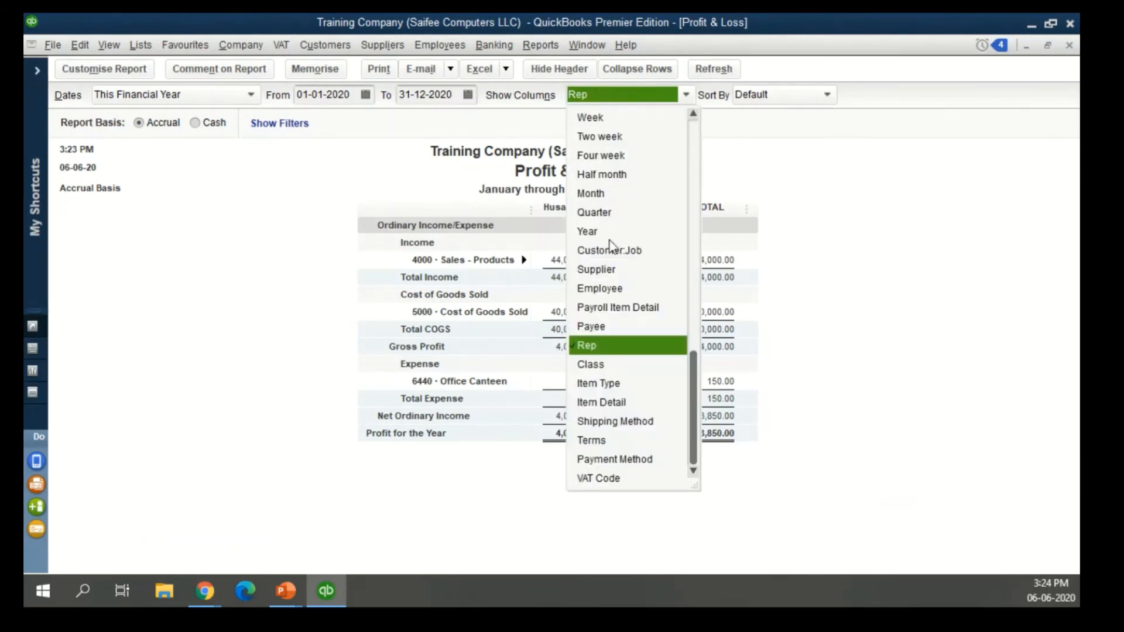
pyautogui.click(594, 247)
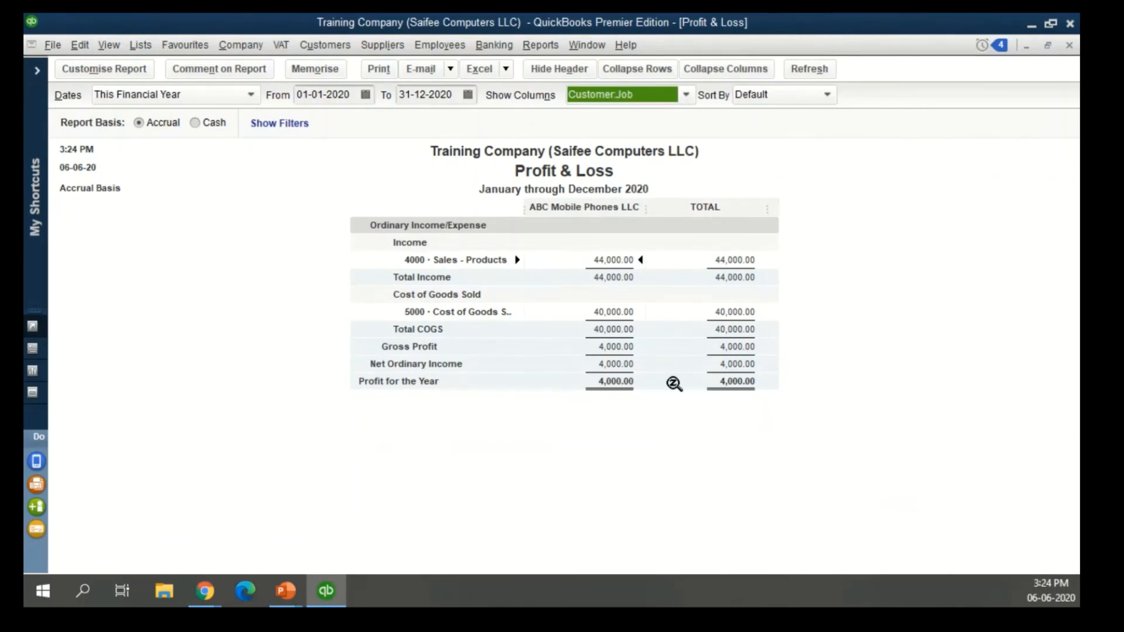
pyautogui.click(612, 100)
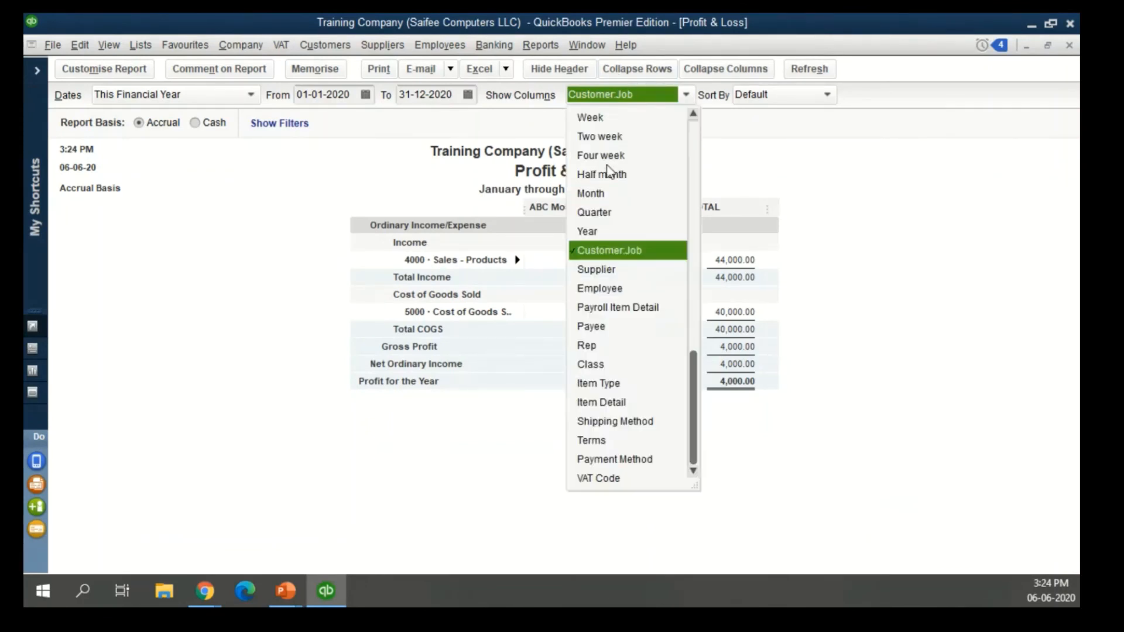
pyautogui.click(601, 233)
pyautogui.click(628, 90)
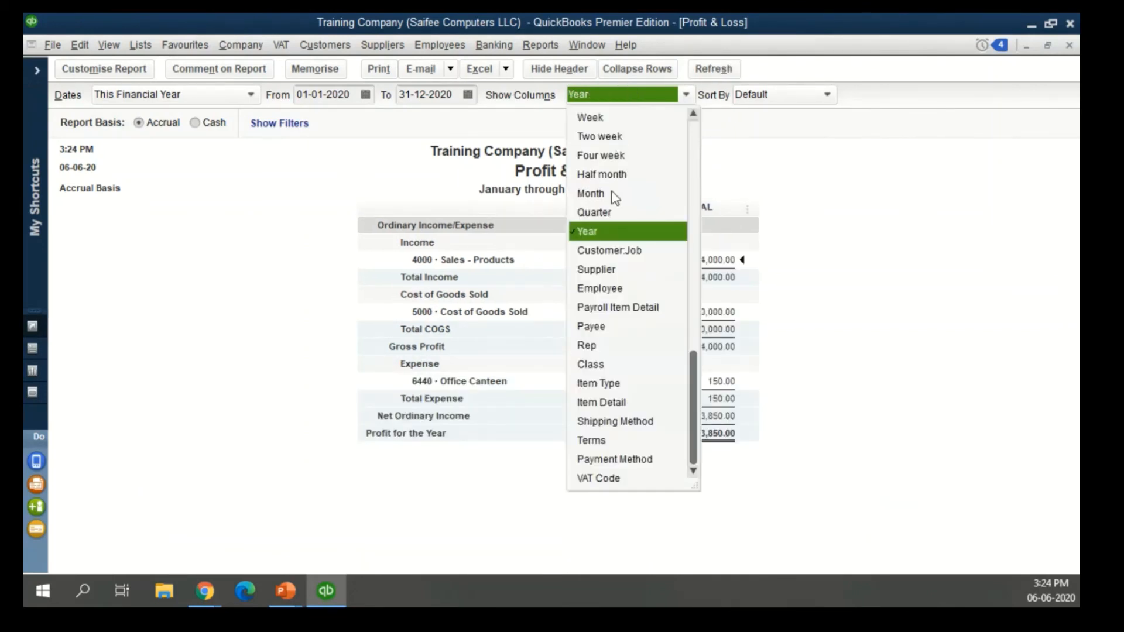
pyautogui.click(608, 213)
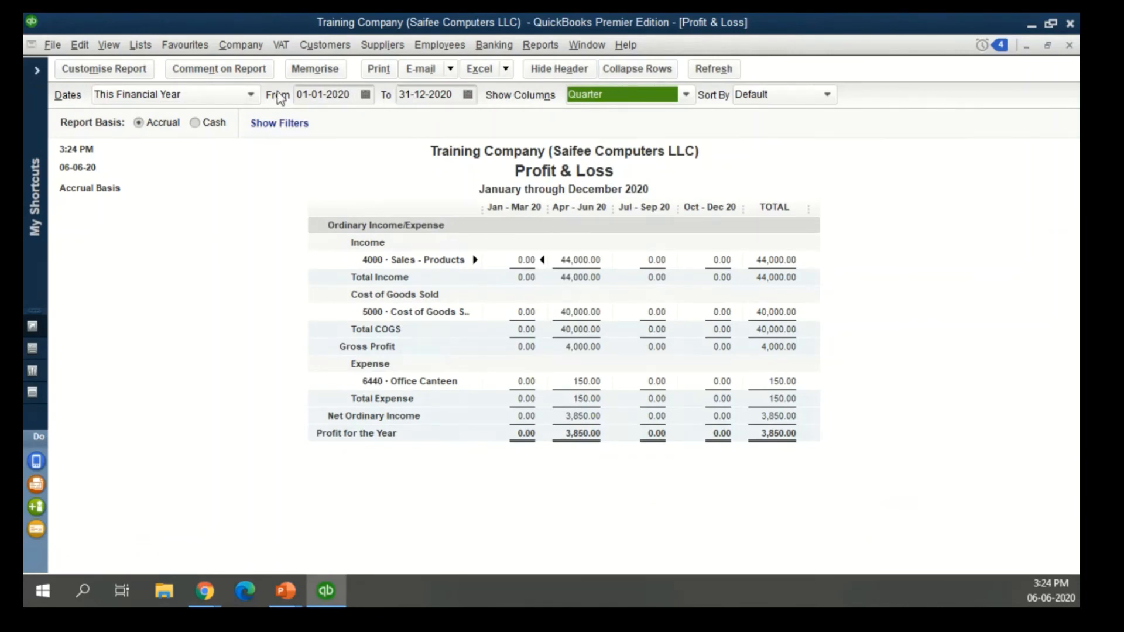
# Step: Examine the Excel export options and the e-mail options available for the Profit & Loss report
pyautogui.click(234, 98)
pyautogui.click(223, 101)
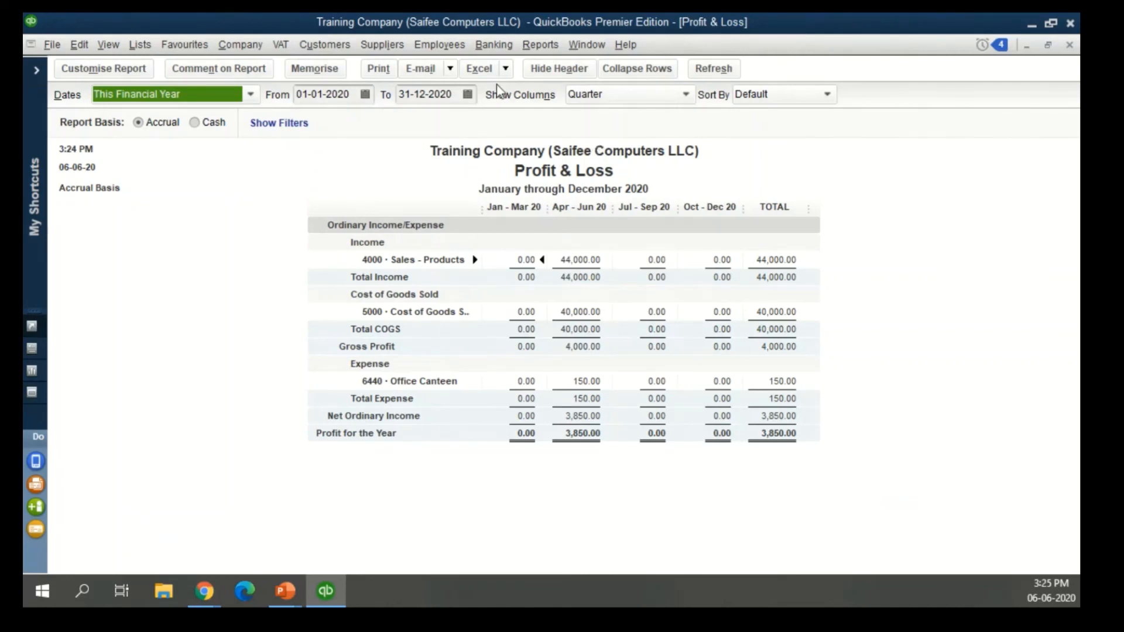
pyautogui.click(505, 69)
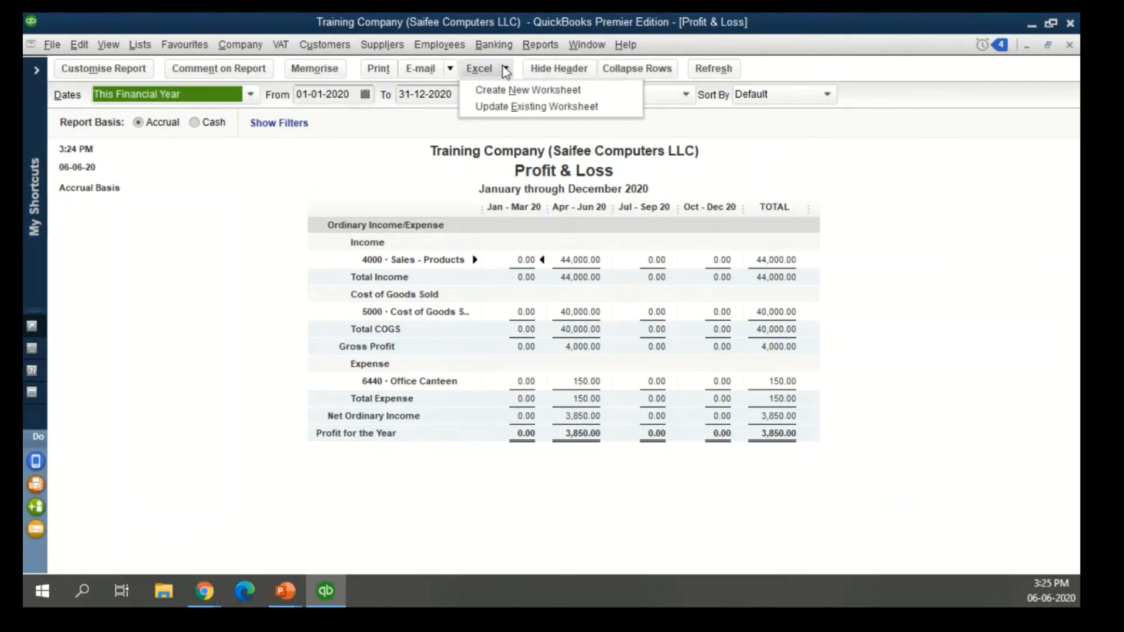
pyautogui.click(505, 68)
pyautogui.click(450, 68)
pyautogui.click(450, 69)
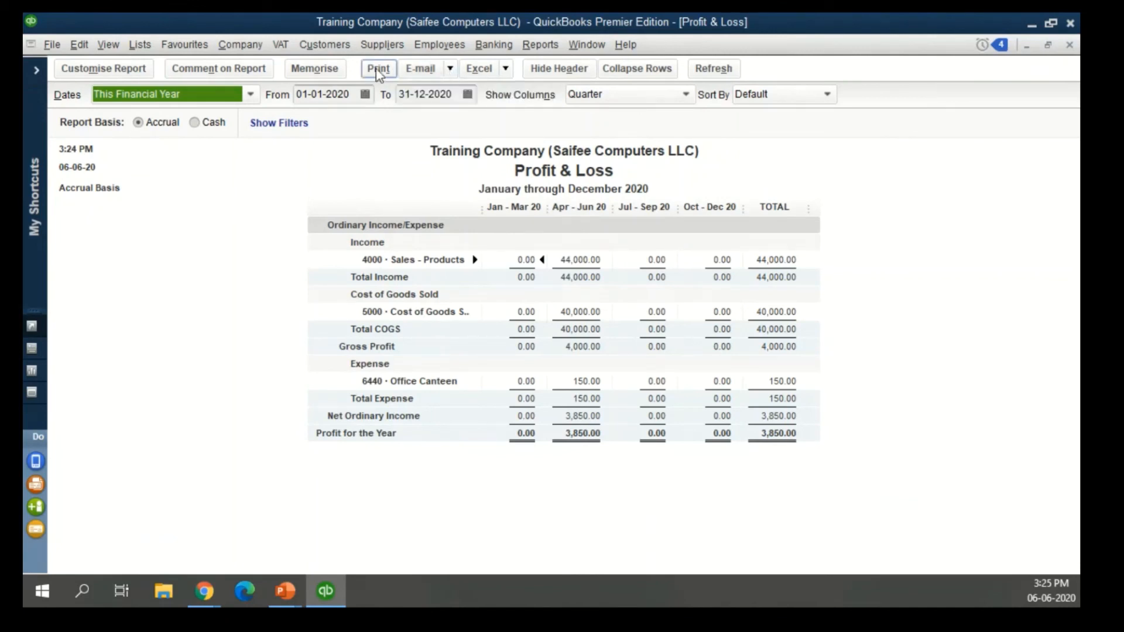
pyautogui.click(450, 68)
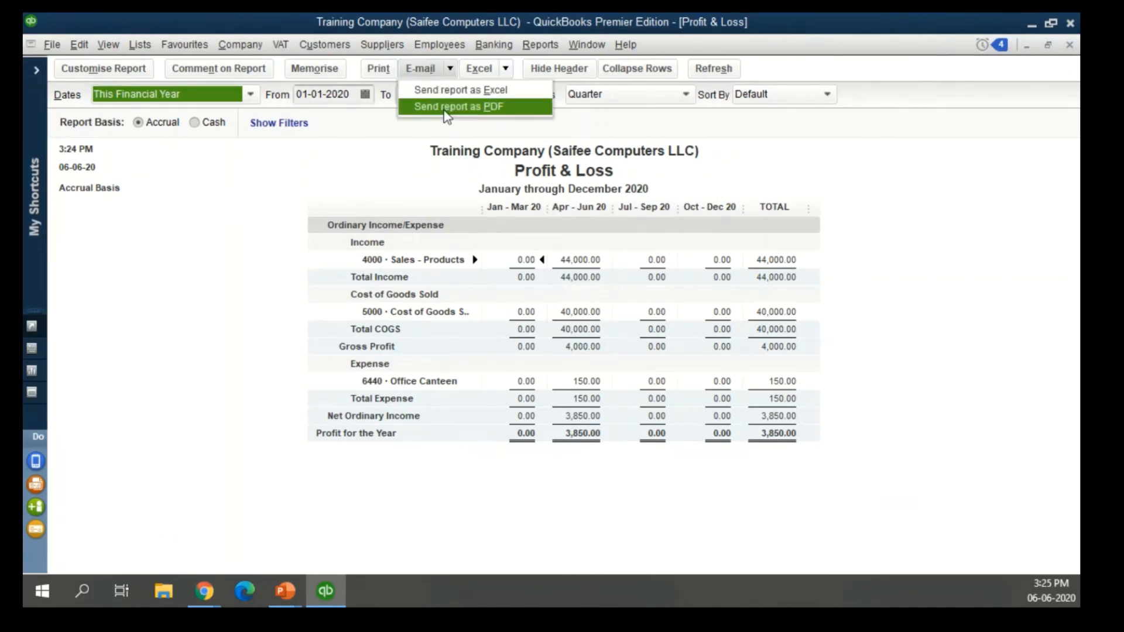
pyautogui.click(427, 201)
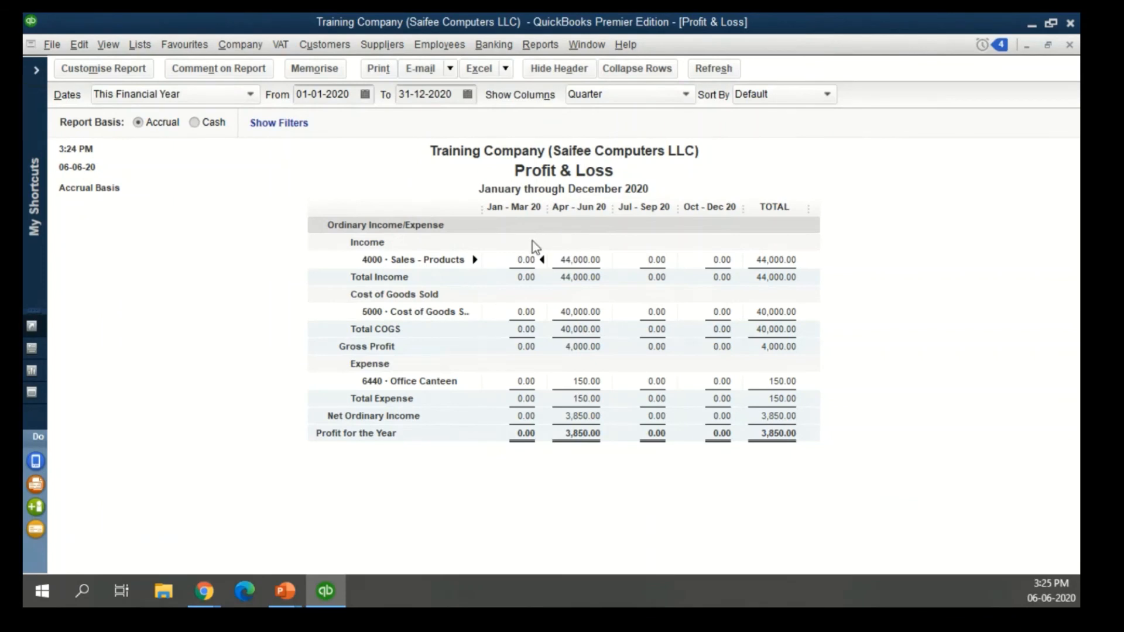
# Step: Customise the Profit & Loss with a % of Income subcolumn, and show its columns by Year
pyautogui.click(131, 71)
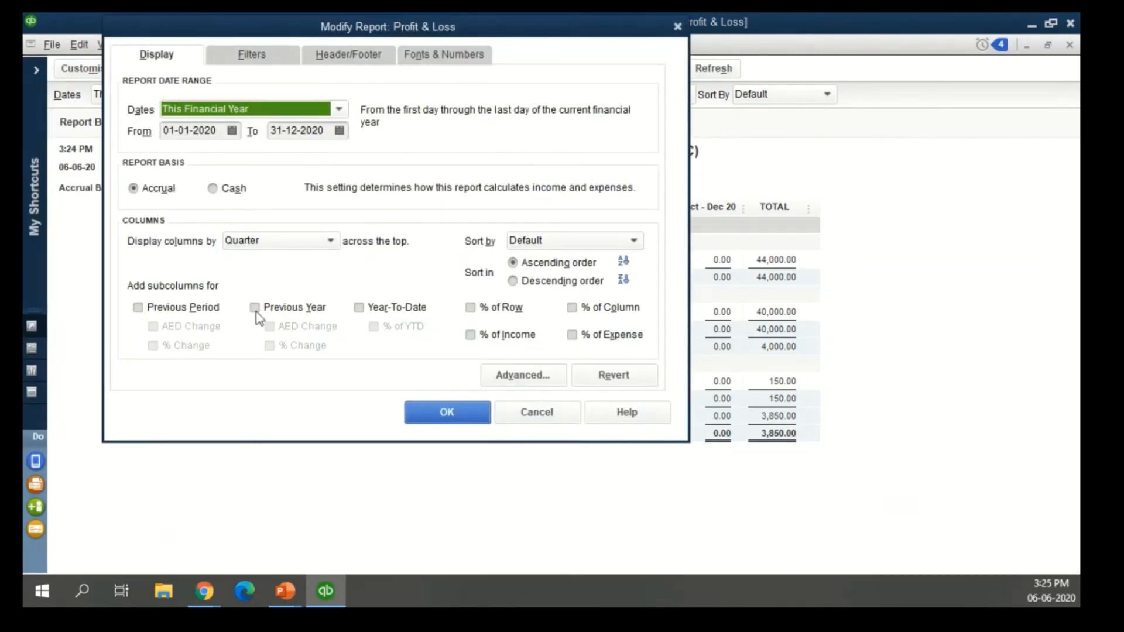
pyautogui.click(293, 307)
pyautogui.click(292, 311)
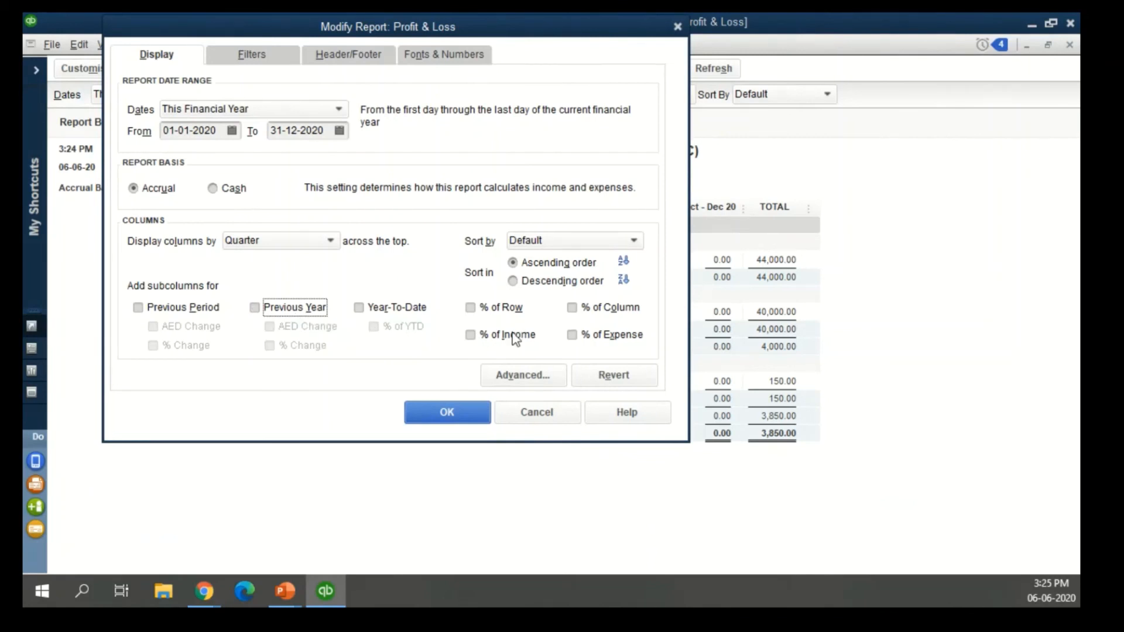
pyautogui.click(515, 336)
pyautogui.click(450, 412)
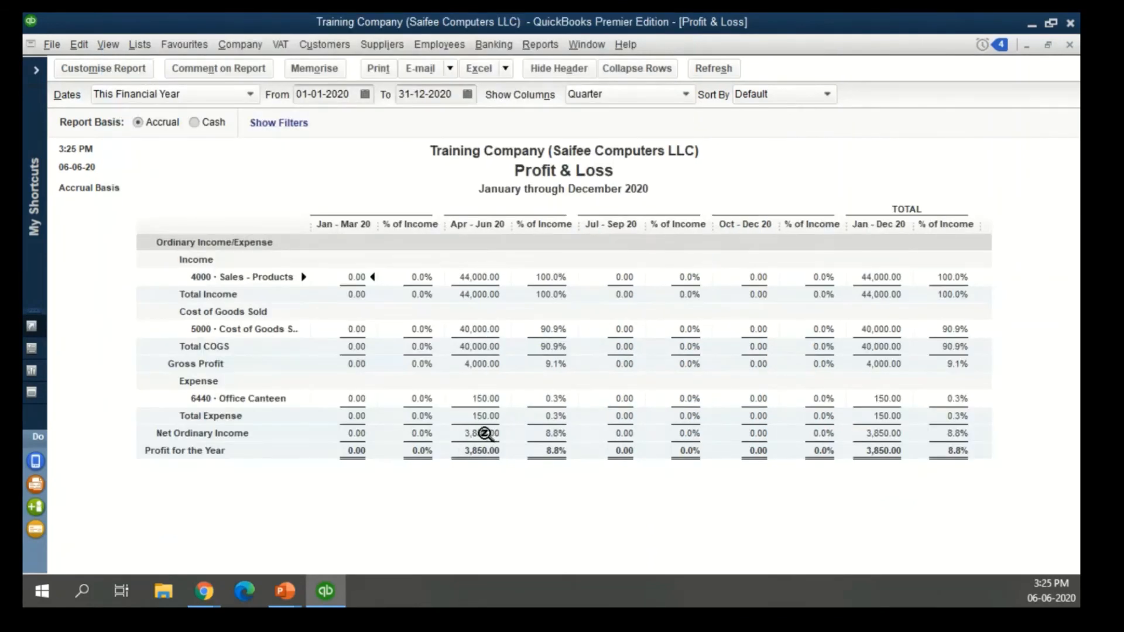
pyautogui.click(594, 98)
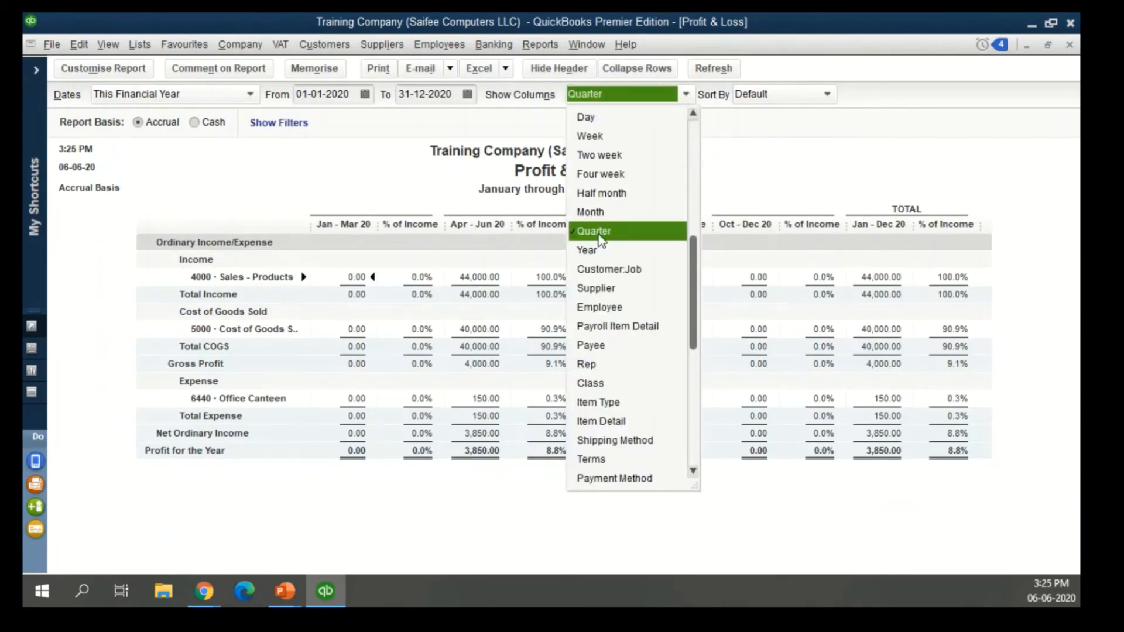
pyautogui.click(600, 251)
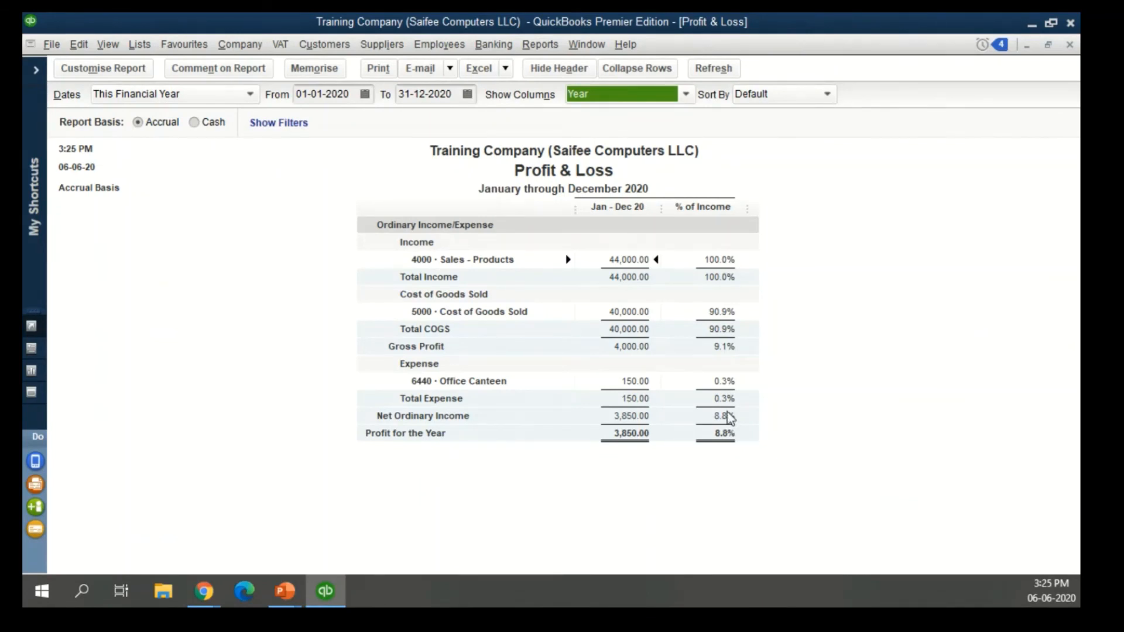
# Step: Open the A/R Ageing Summary, inspect the ABC Mobile Phones 1 - 30 day balance, and close the open reports
pyautogui.click(543, 45)
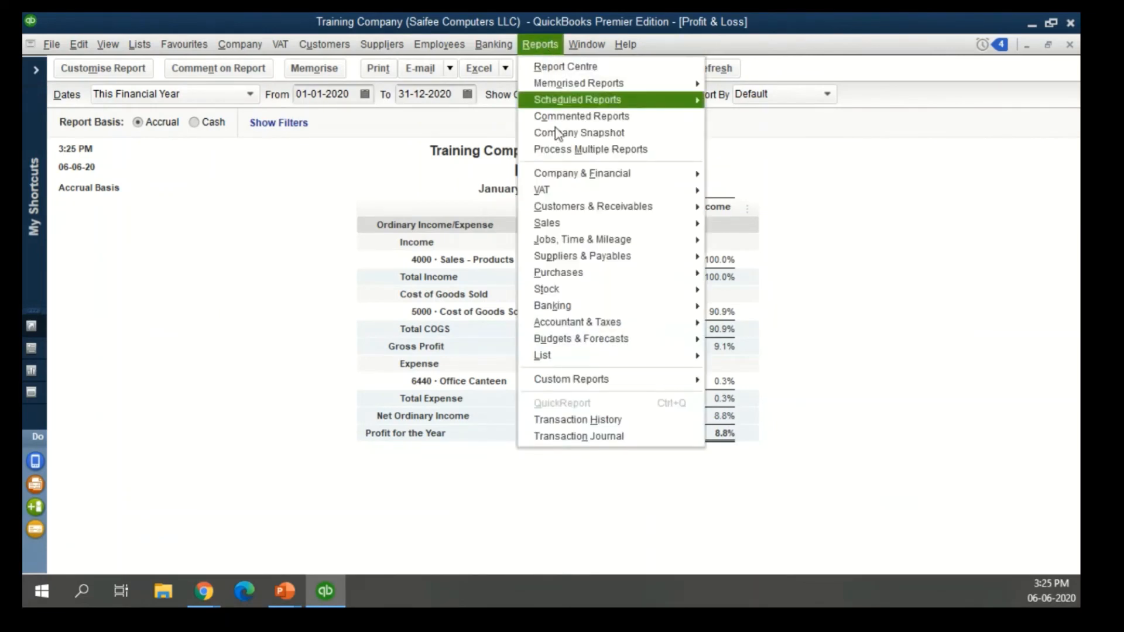
pyautogui.moveTo(670, 210)
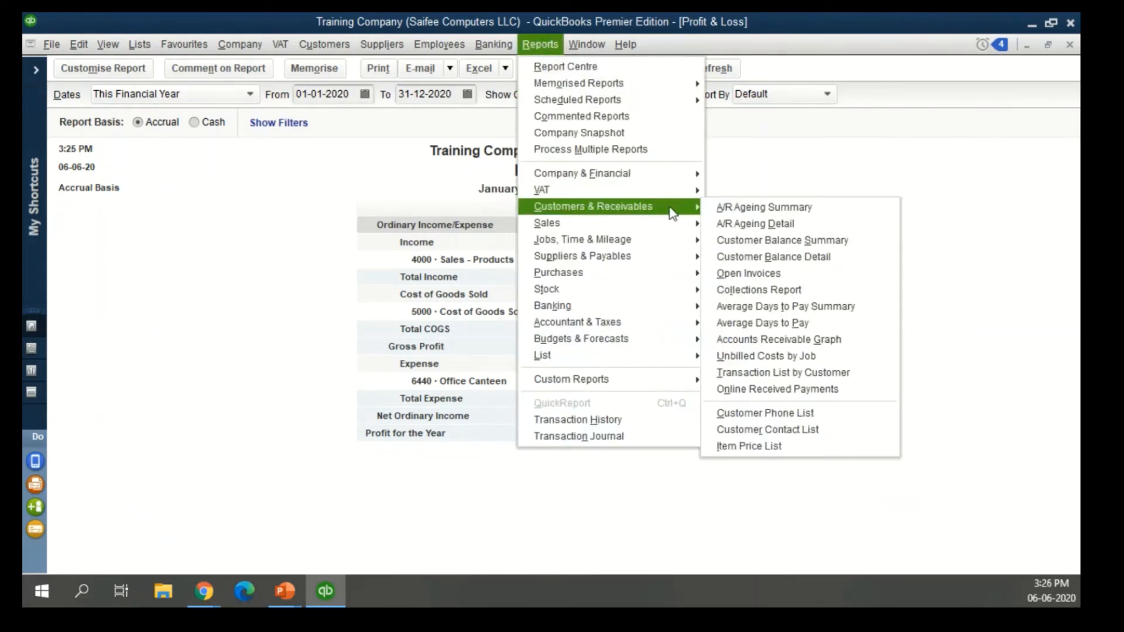
pyautogui.click(729, 210)
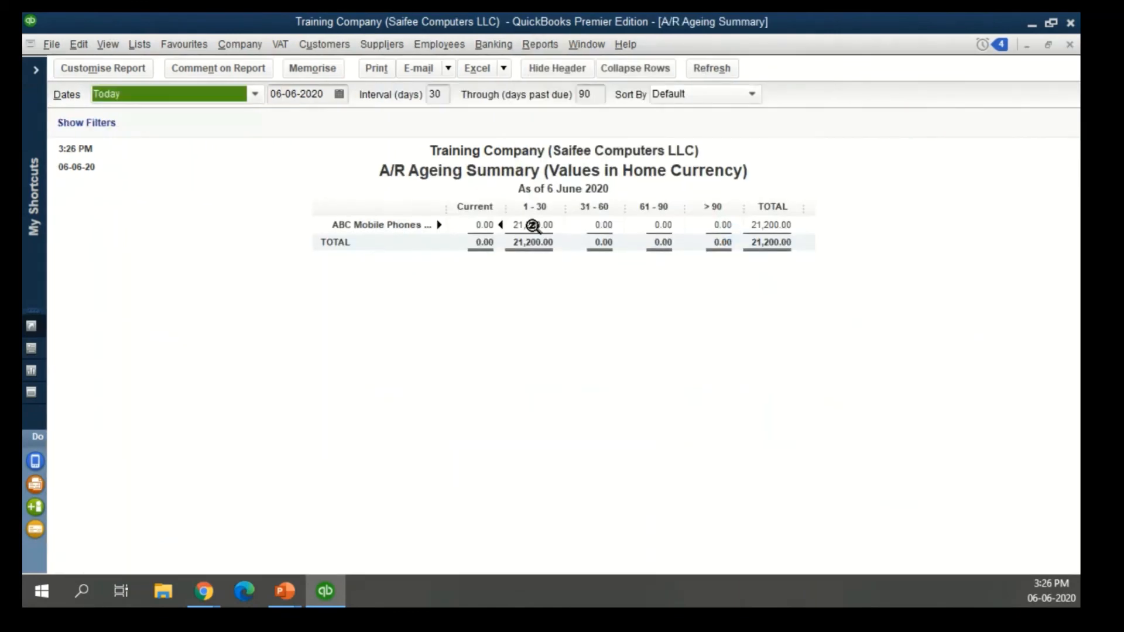
pyautogui.click(532, 226)
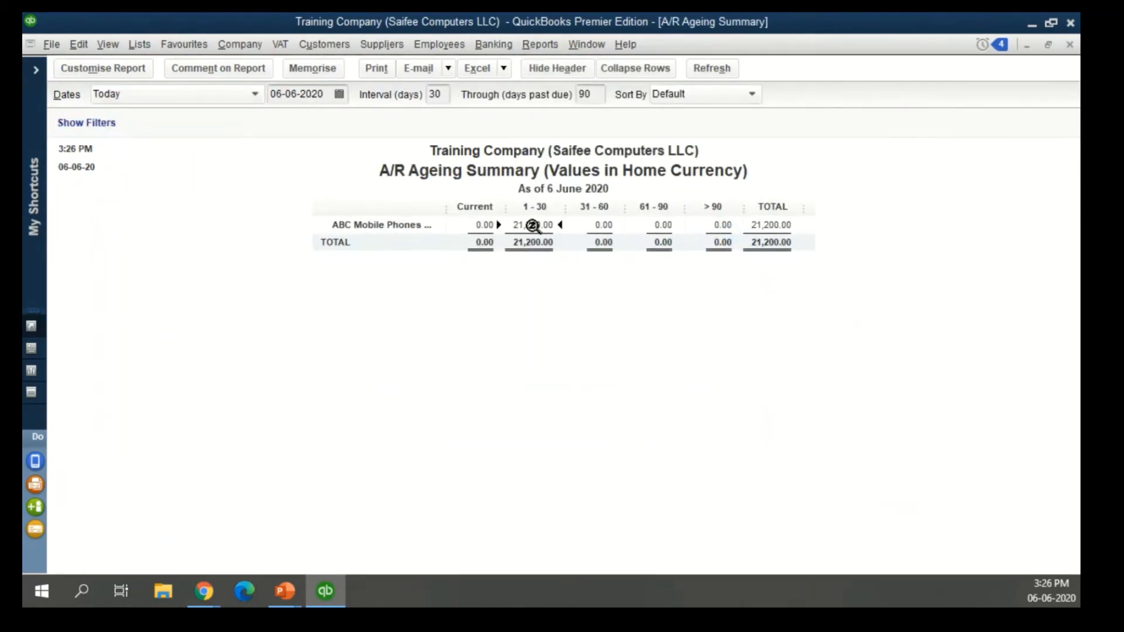
pyautogui.press('Escape')
pyautogui.press('Escape')
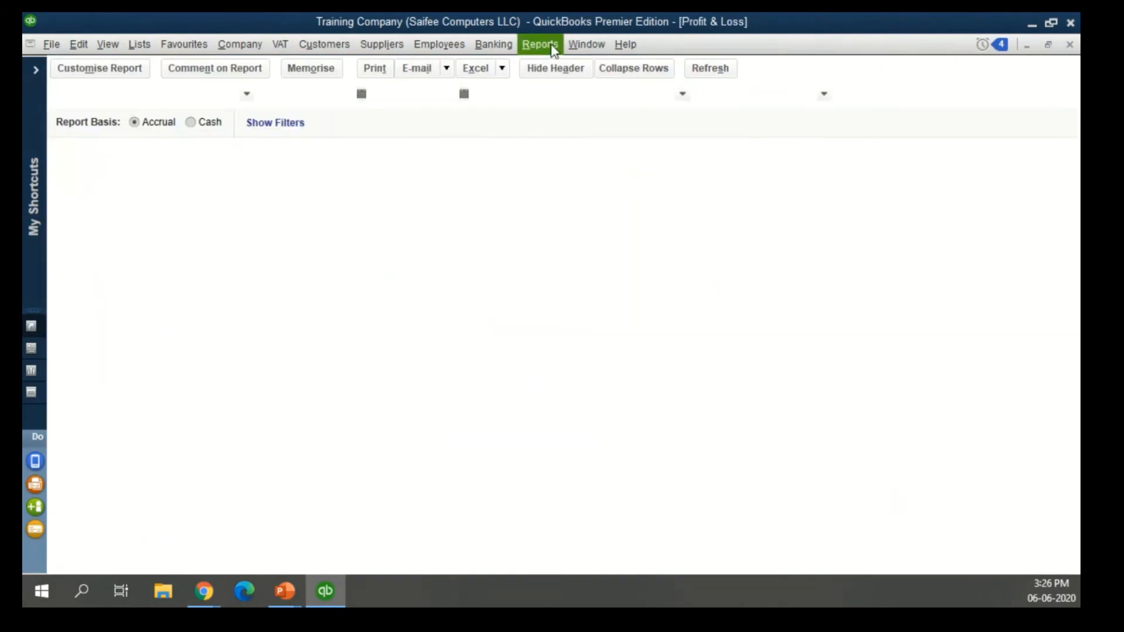
# Step: Open the A/P Ageing Summary and drill down from Apple Distribution's 1 - 30 day balance to the underlying bill
pyautogui.click(553, 50)
pyautogui.moveTo(598, 256)
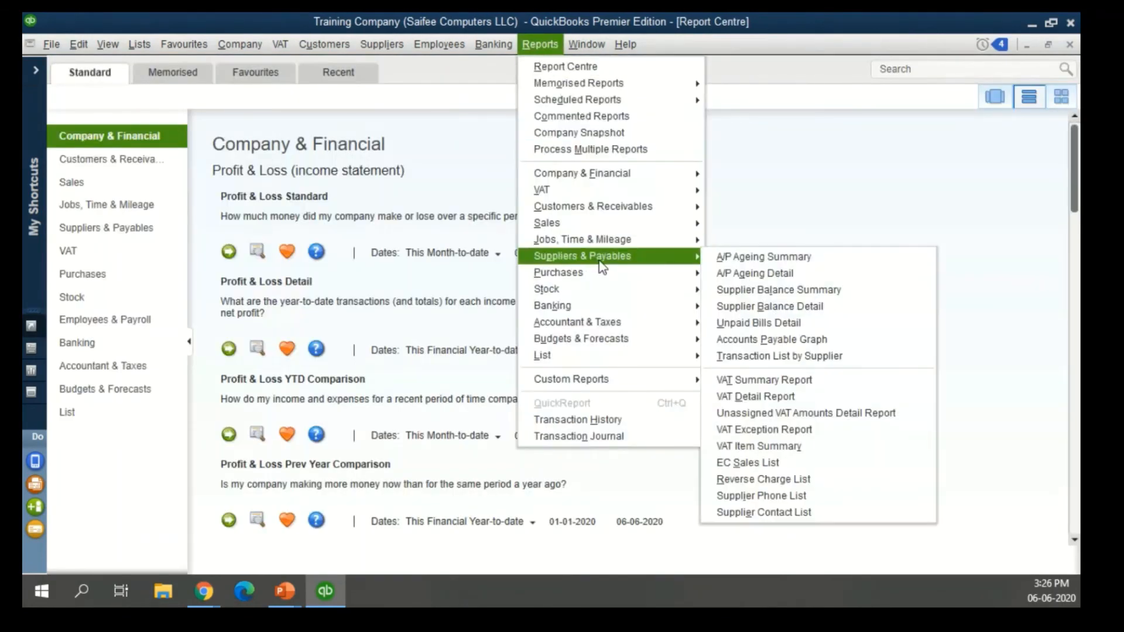
pyautogui.click(784, 259)
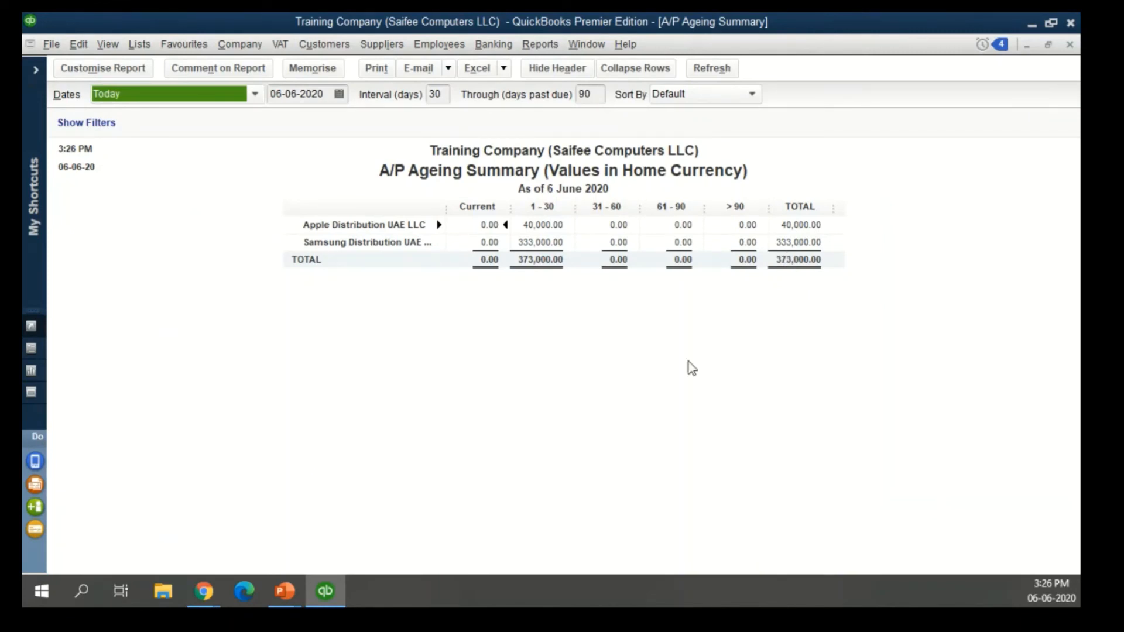
pyautogui.click(549, 226)
pyautogui.doubleClick(548, 226)
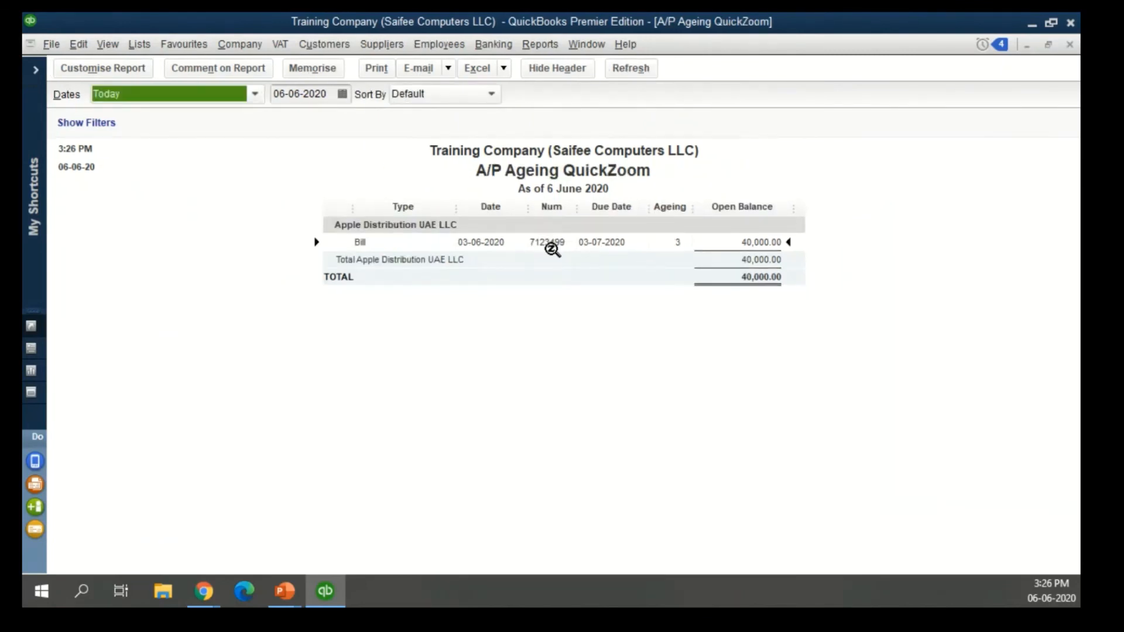
pyautogui.doubleClick(753, 242)
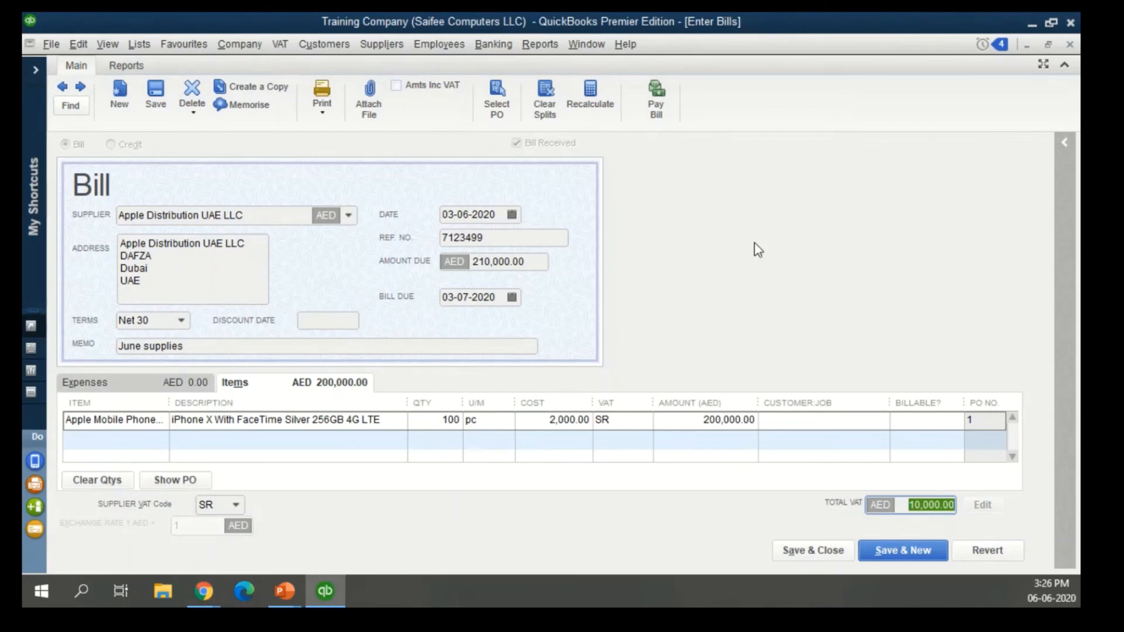
# Step: Close the Apple Distribution bill, the open A/P ageing reports and the Report Centre to return to the Home page
pyautogui.press('Escape')
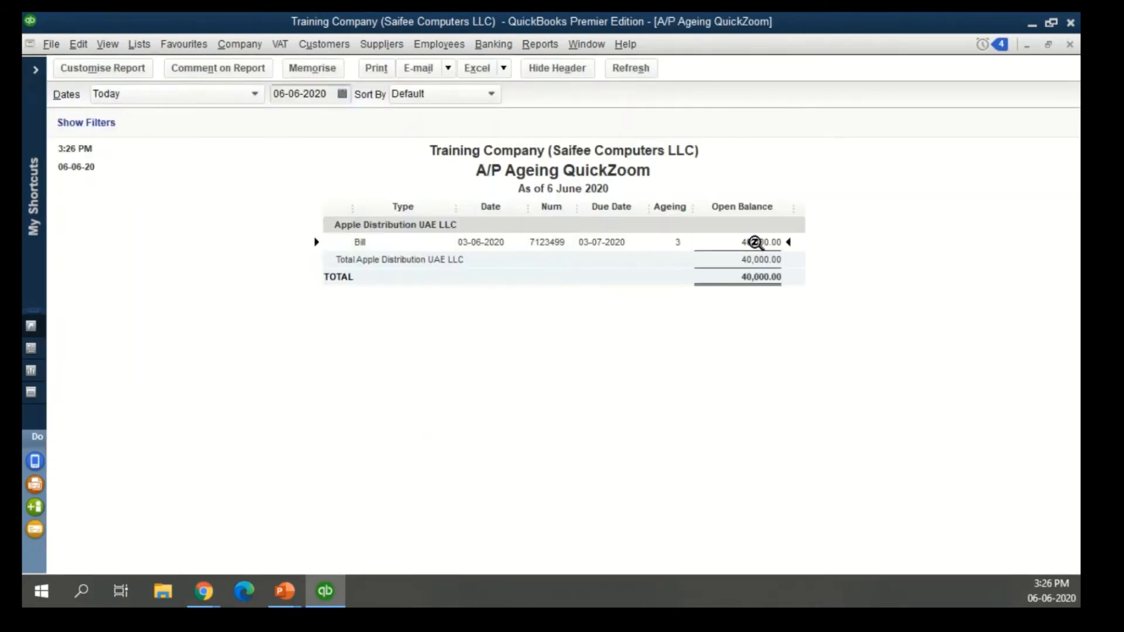
pyautogui.press('Escape')
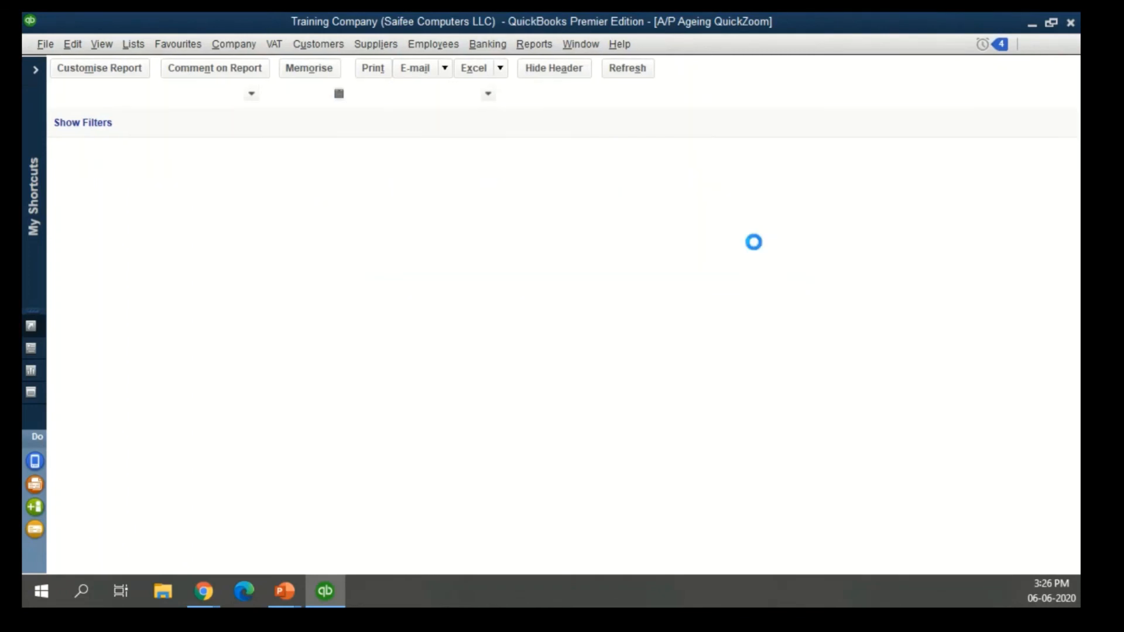
pyautogui.press('Escape')
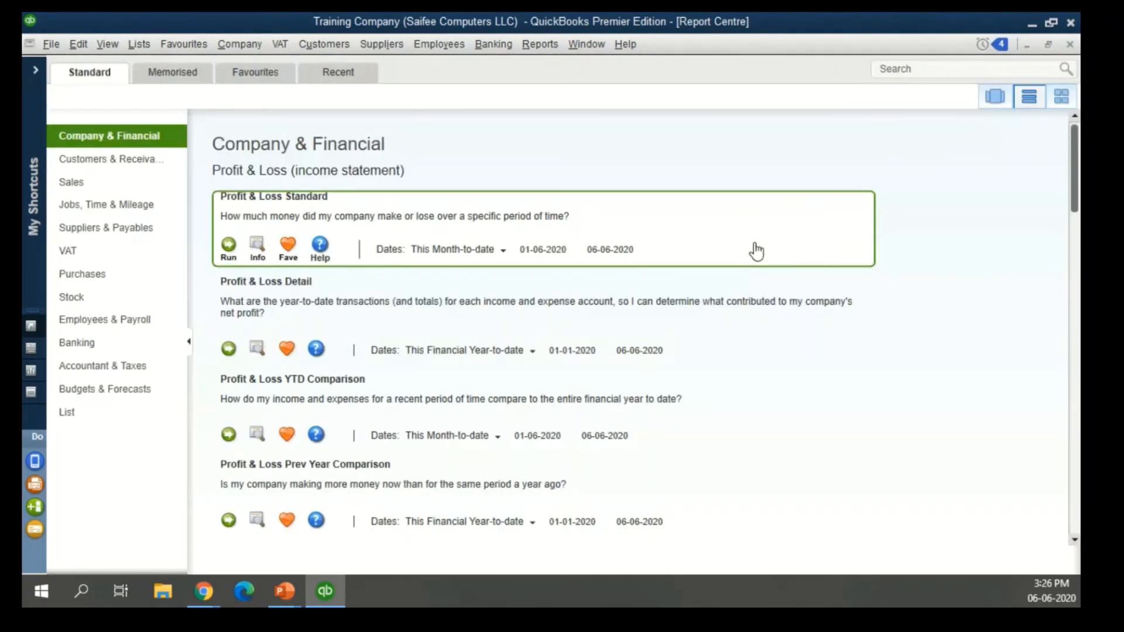
pyautogui.press('Escape')
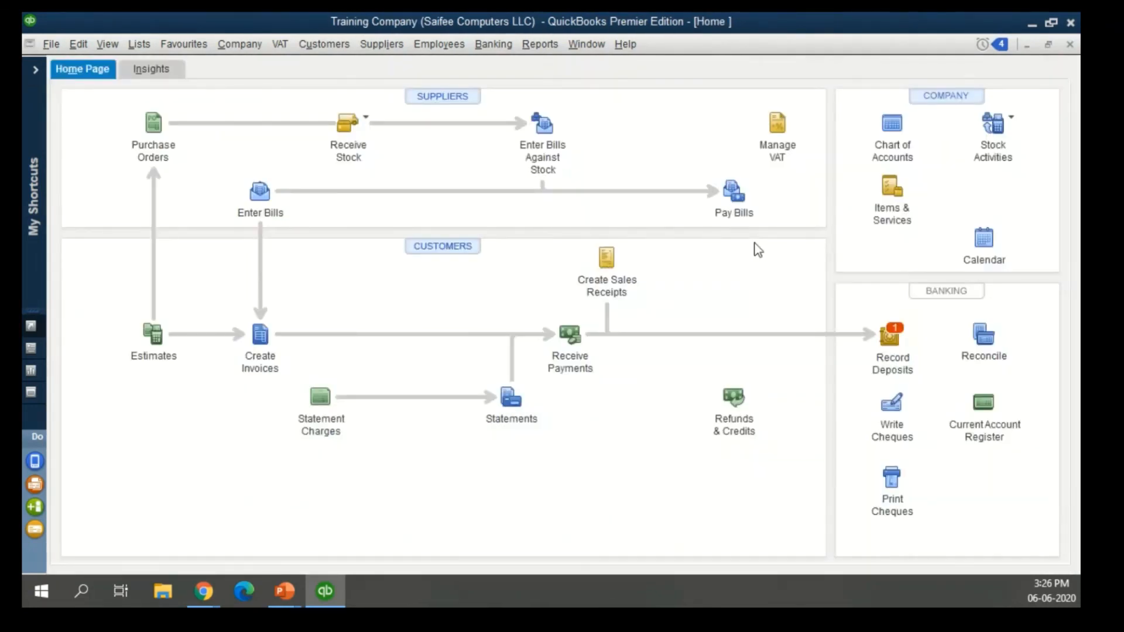
# Step: Switch to the PowerPoint slide show and advance past the Report Centre slide
pyautogui.click(296, 590)
pyautogui.click(314, 330)
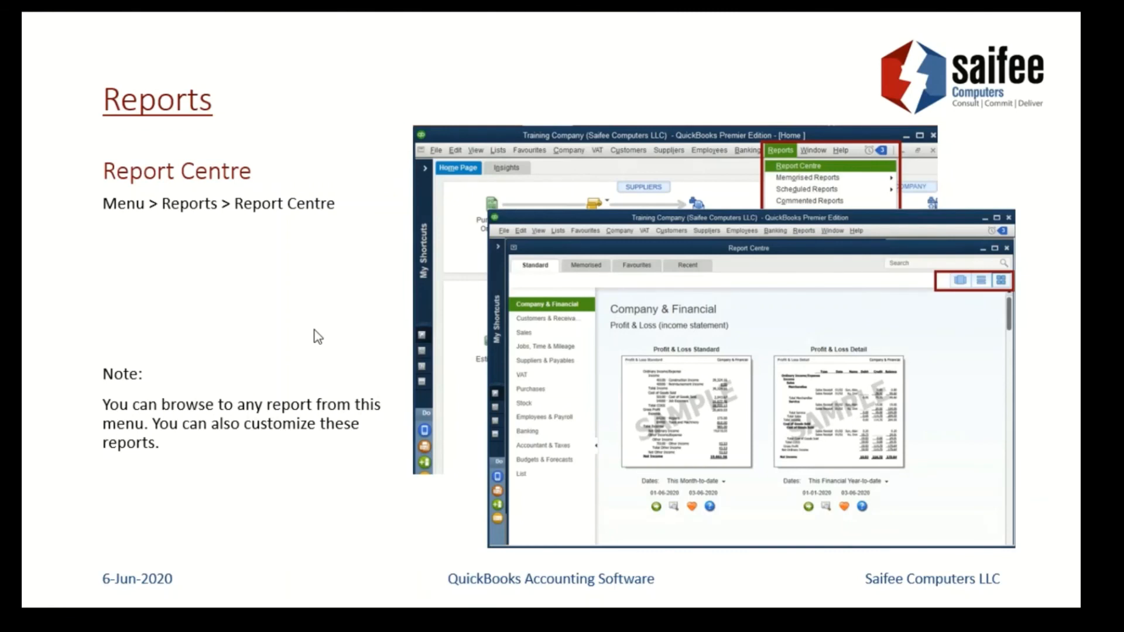
pyautogui.click(314, 330)
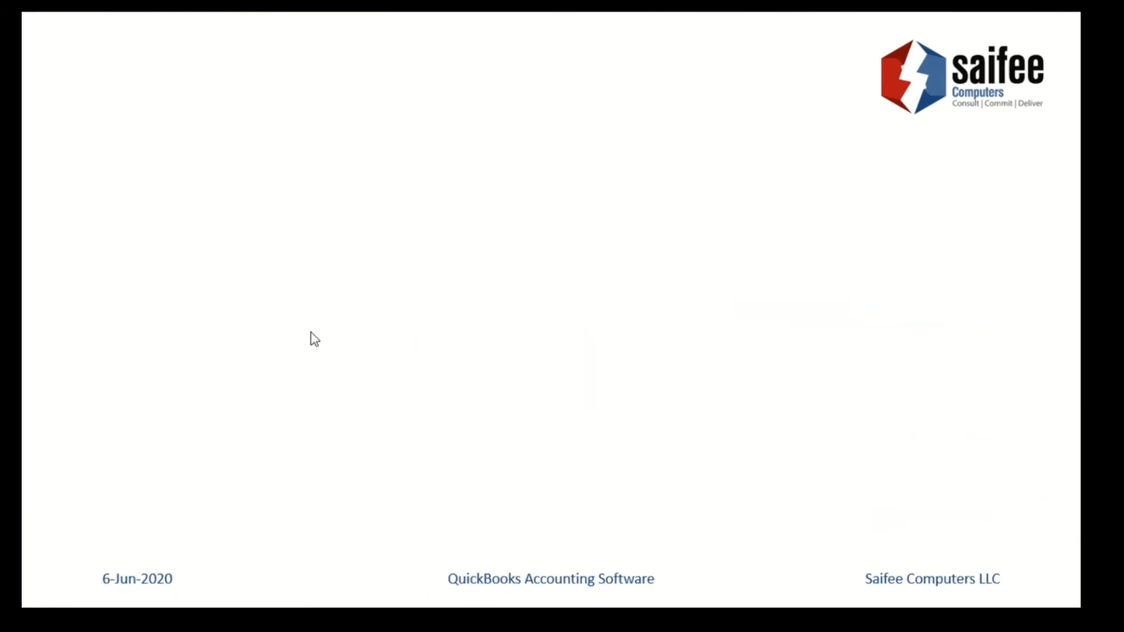